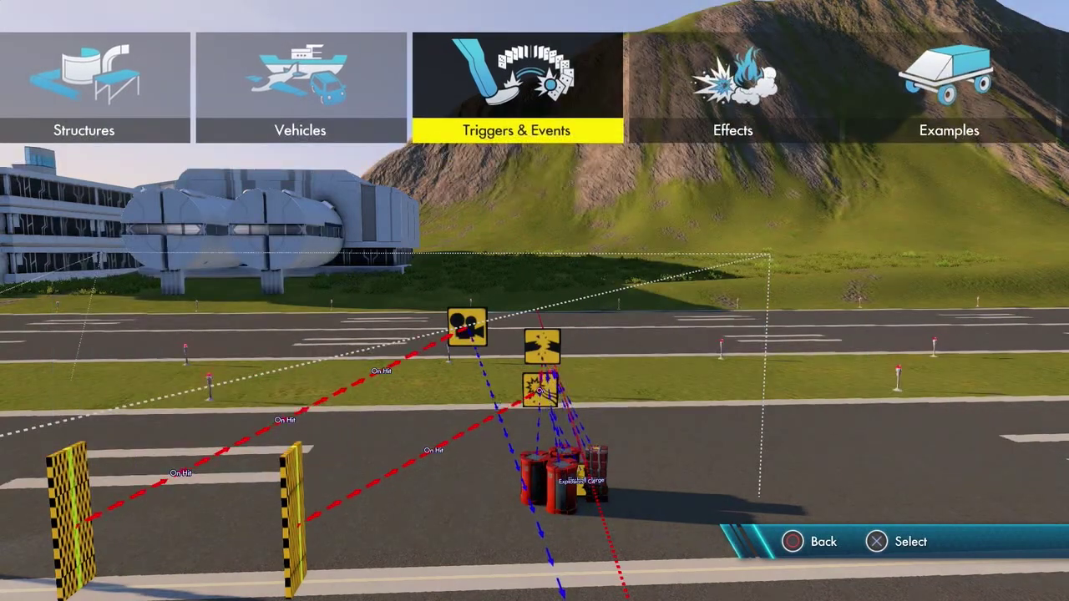
- Place a curve data source in the air above the trigger icons and put a copy of it beside it
key("Return")
key("Return")
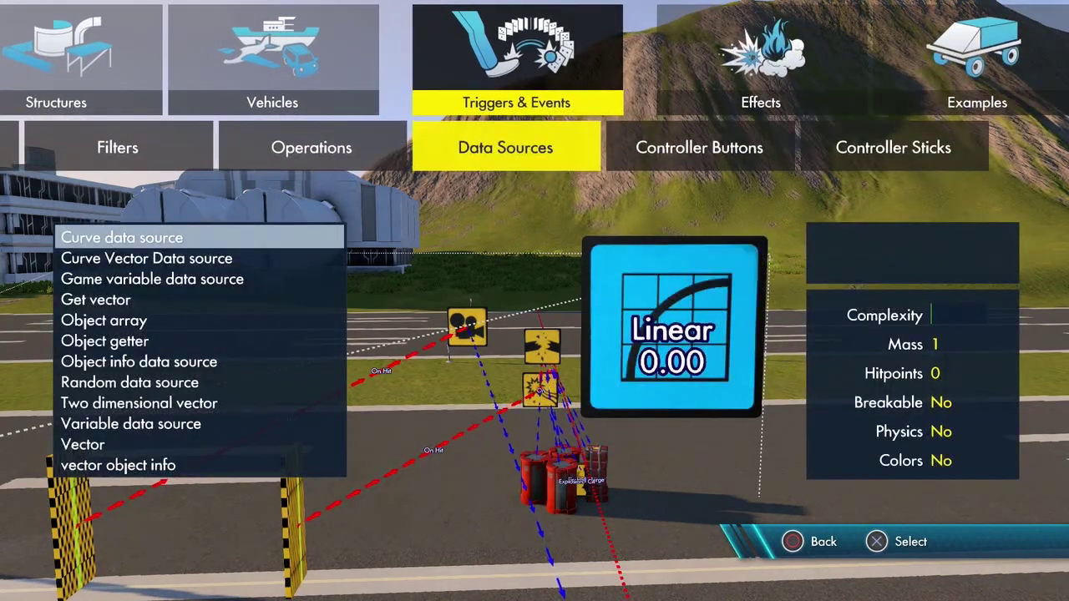
key("Return")
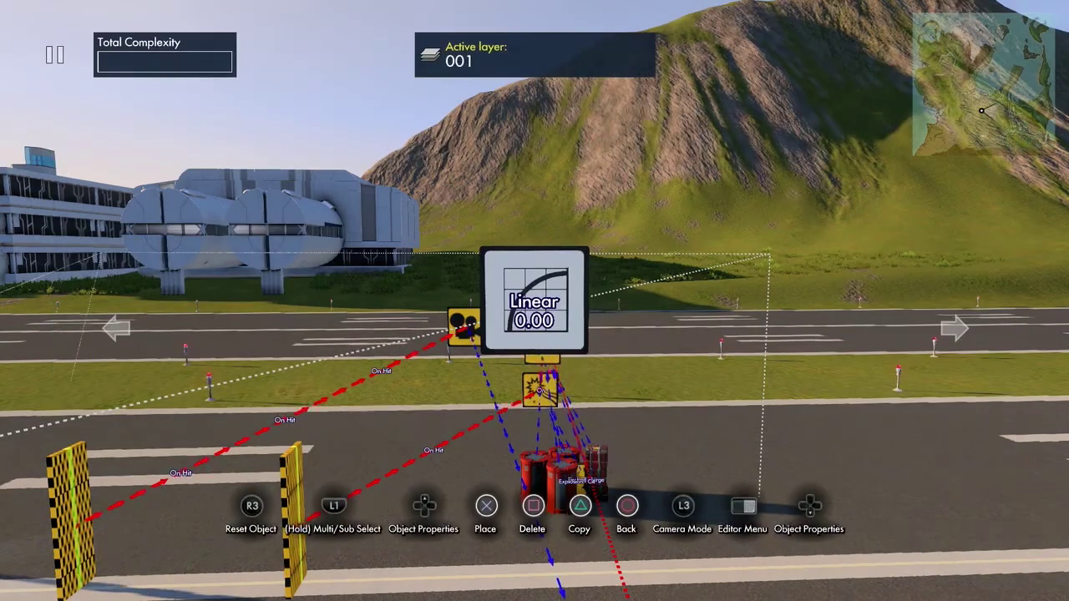
key("Return")
left_click(502, 264)
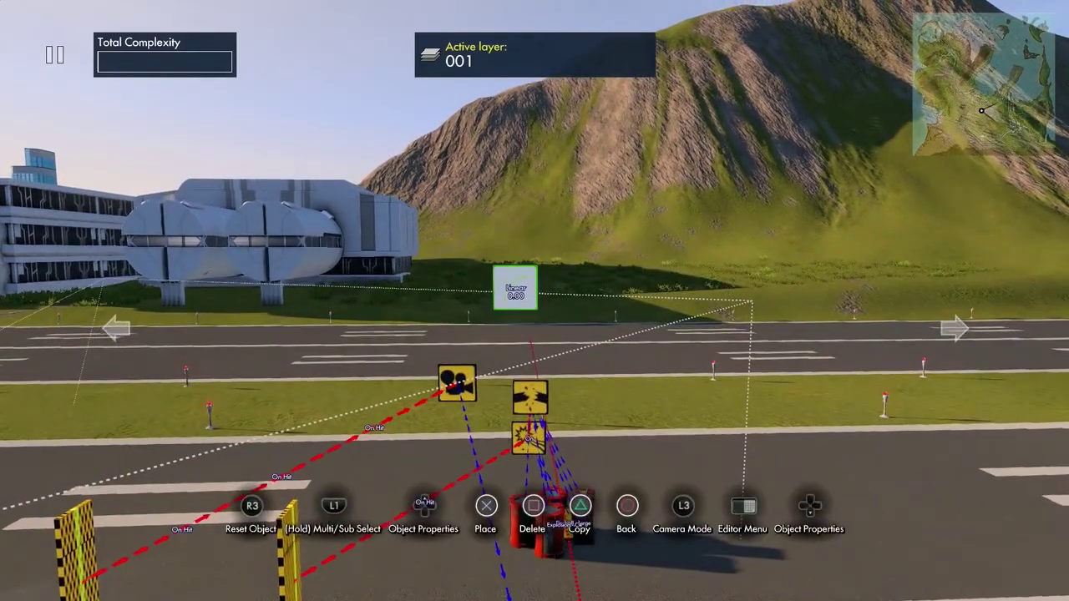
key("ctrl+c")
left_click(585, 288)
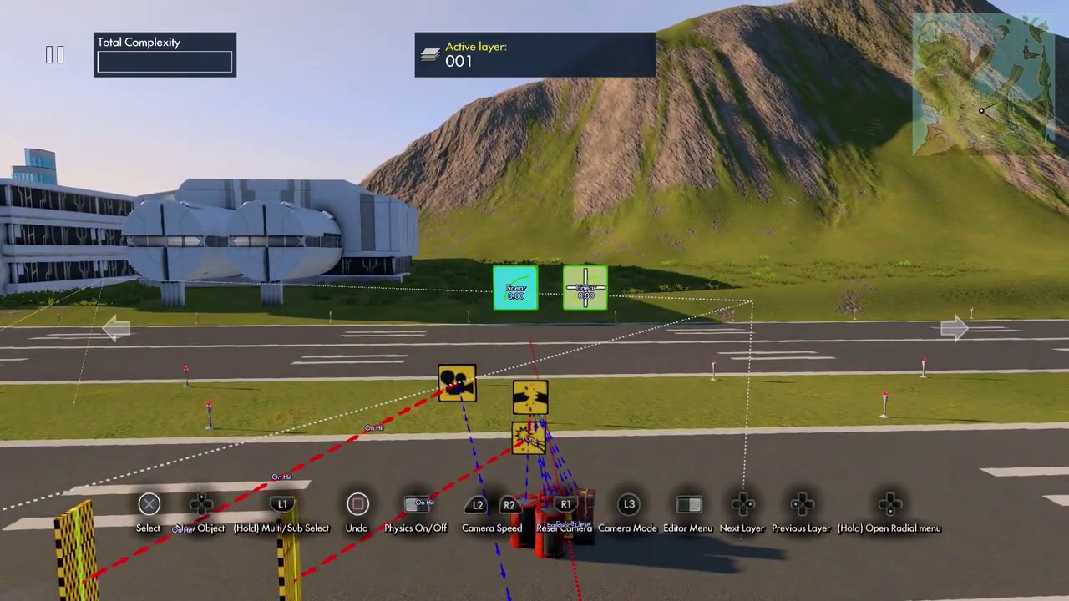
- Set the first curve data source to start at -30 and end at 0
left_click(539, 289)
key("Up")
key("Down")
key("Down")
key("Left")
key("Left")
key("Left")
key("Left")
key("Left")
key("Left")
key("Left")
key("Left")
key("Left")
key("Left")
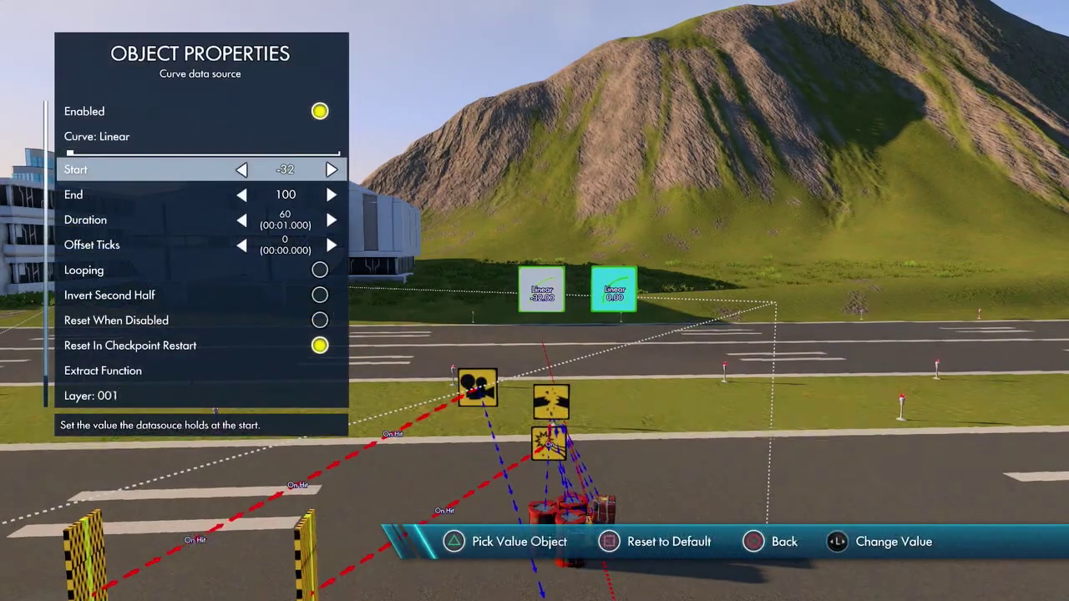
key("Down")
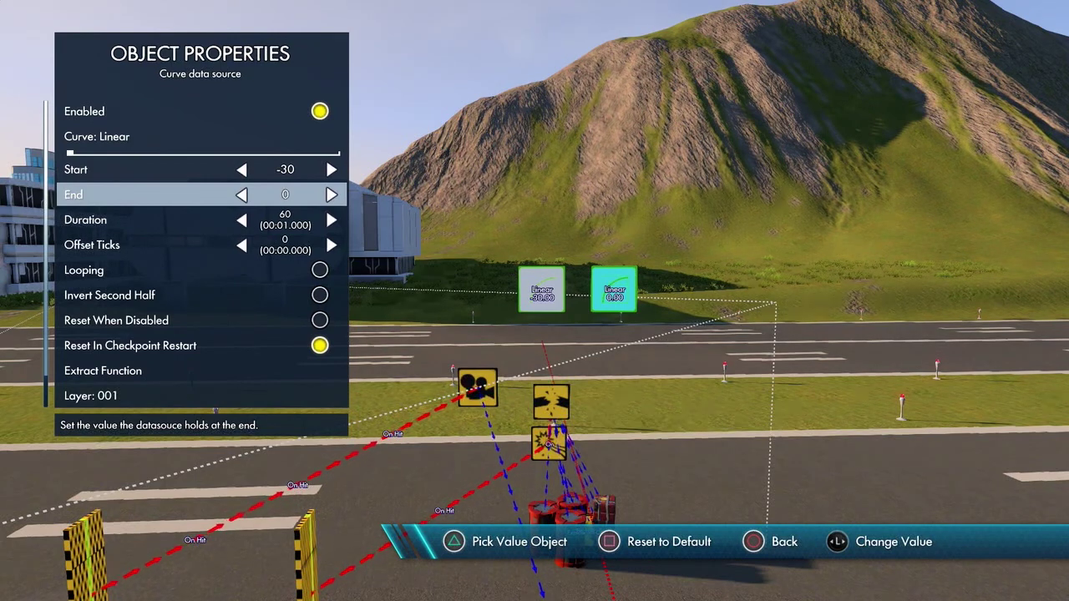
- Set the first curve's duration to 150 ticks and disable the curve
key("Down")
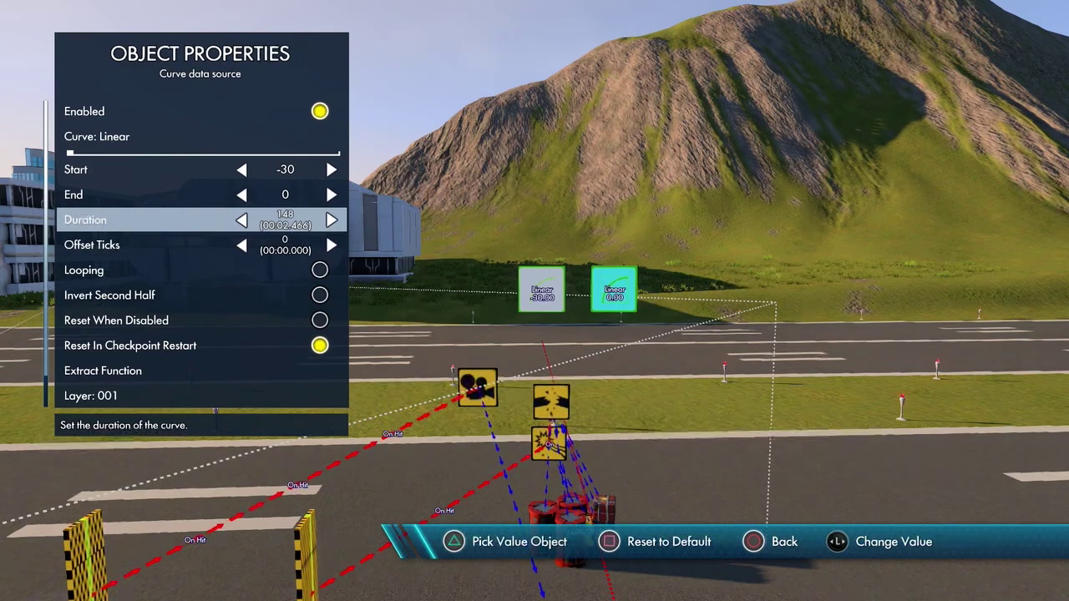
key("Left")
key("Up")
key("Up")
key("Up")
key("Up")
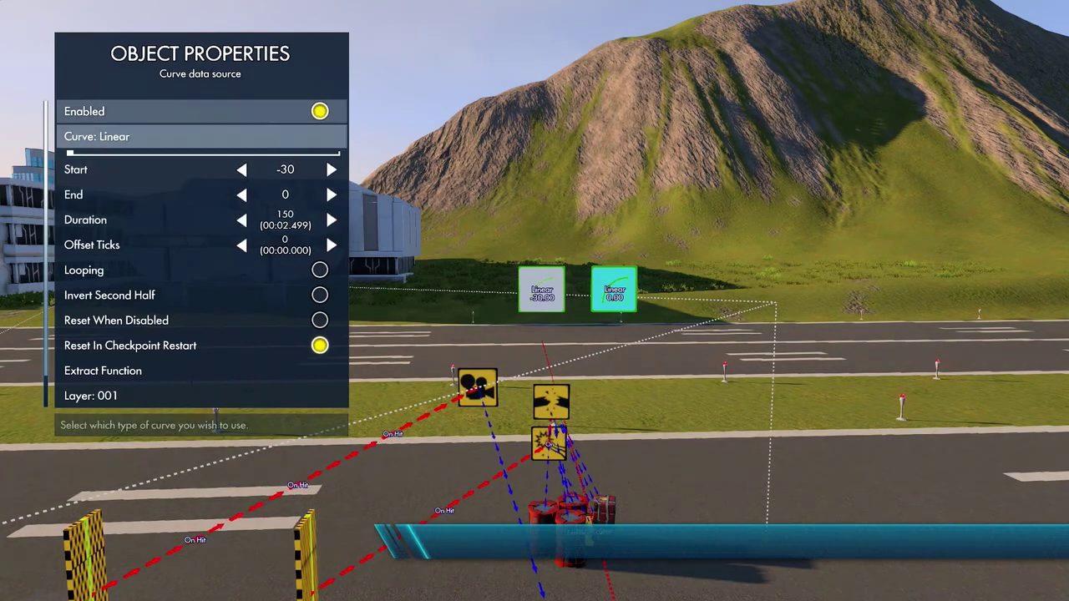
key("Return")
key("Escape")
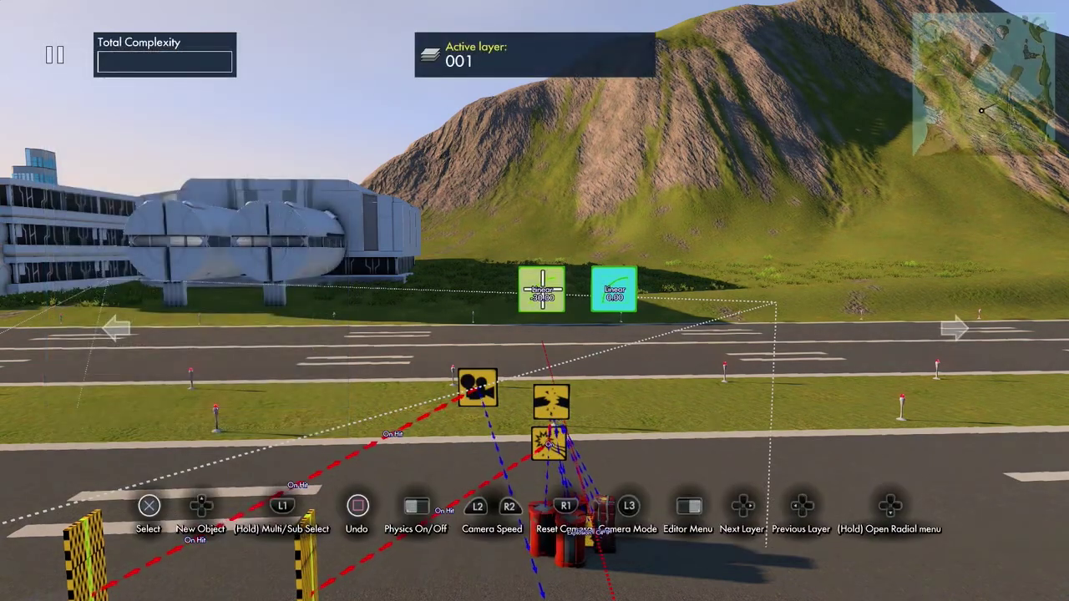
- Set the copied curve data source to start at 30 and end at 0
left_click(580, 290)
key("Down")
key("Down")
key("Right")
key("Right")
key("Right")
key("Right")
key("Right")
key("Right")
key("Right")
key("Right")
key("Right")
key("Right")
key("Right")
key("Right")
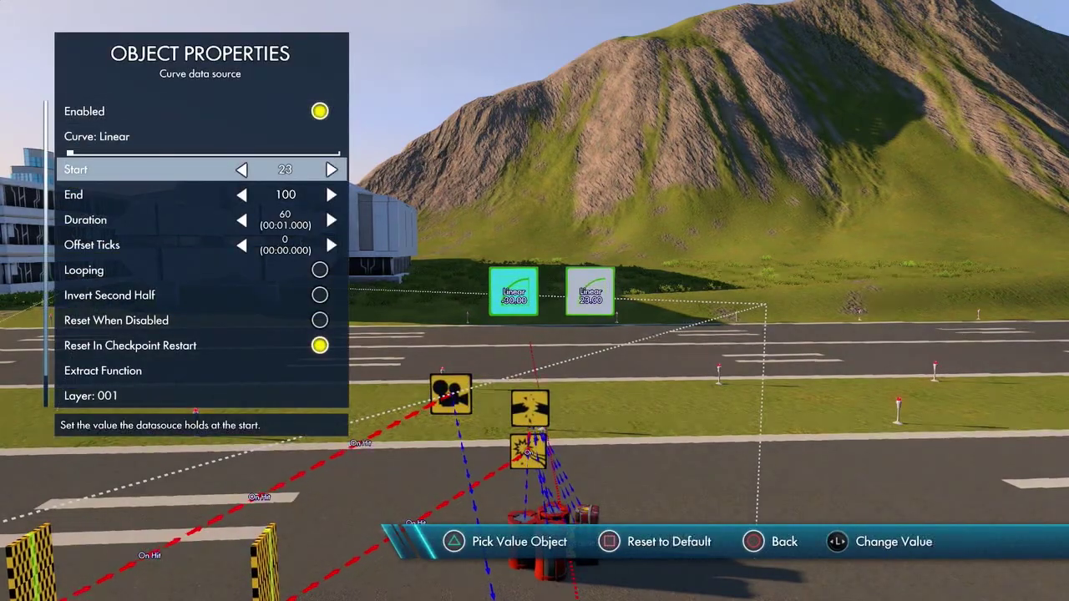
key("Down")
key("Left")
key("Left")
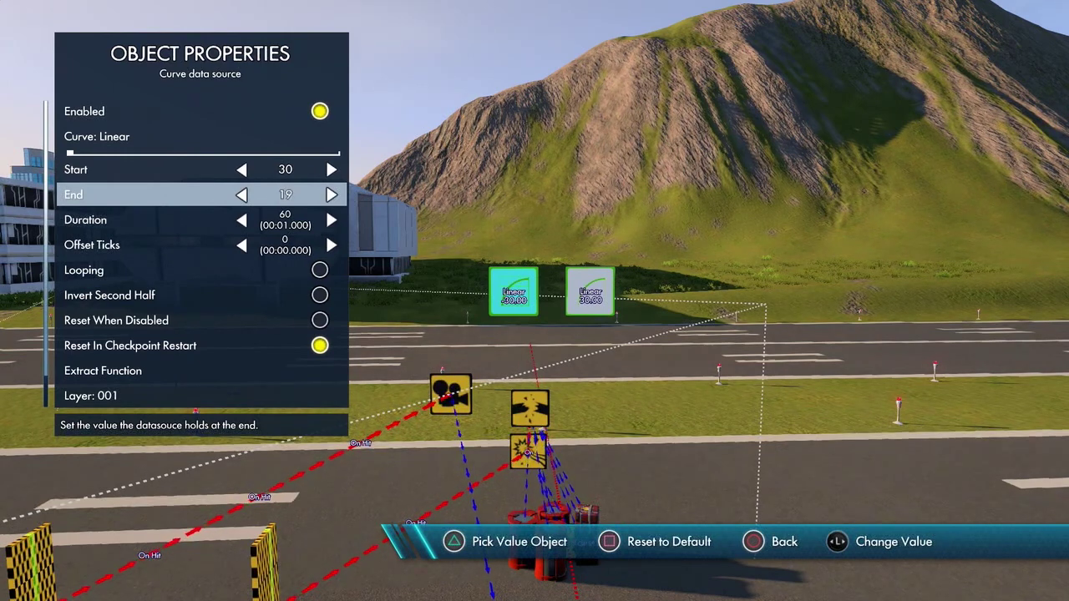
- Set the copied curve's duration to 150 ticks and disable that curve
key("Down")
key("Right")
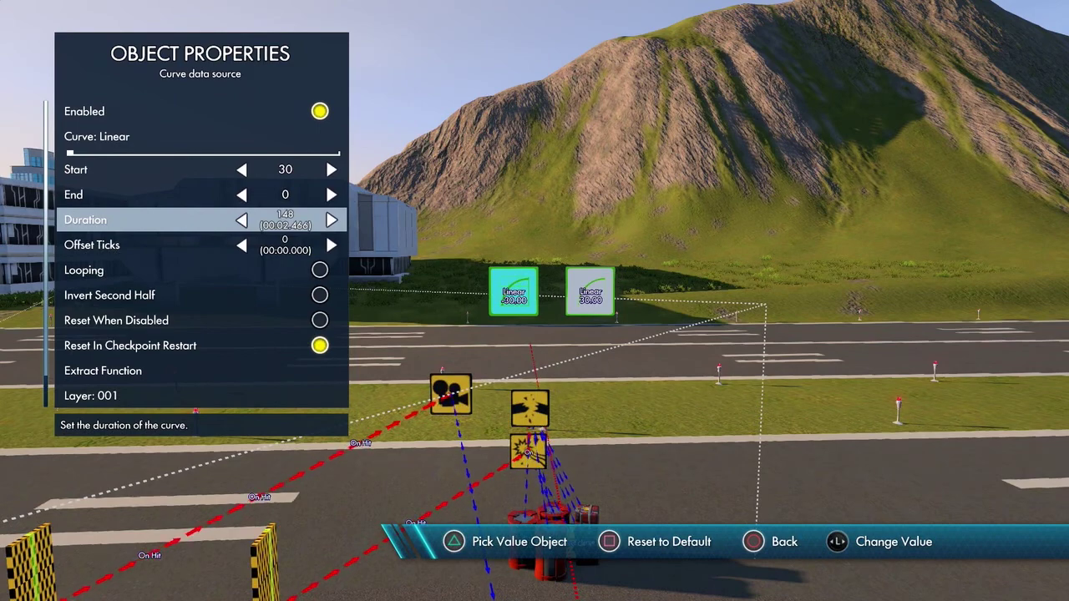
key("Down")
key("Up")
key("Up")
key("Up")
key("Up")
key("Up")
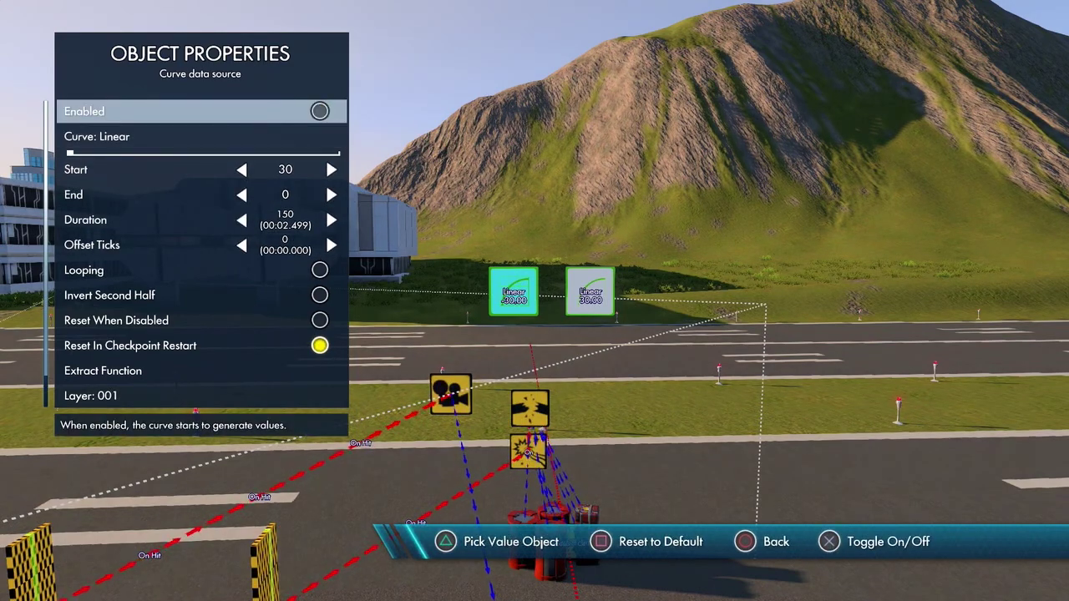
key("Escape")
key("Escape")
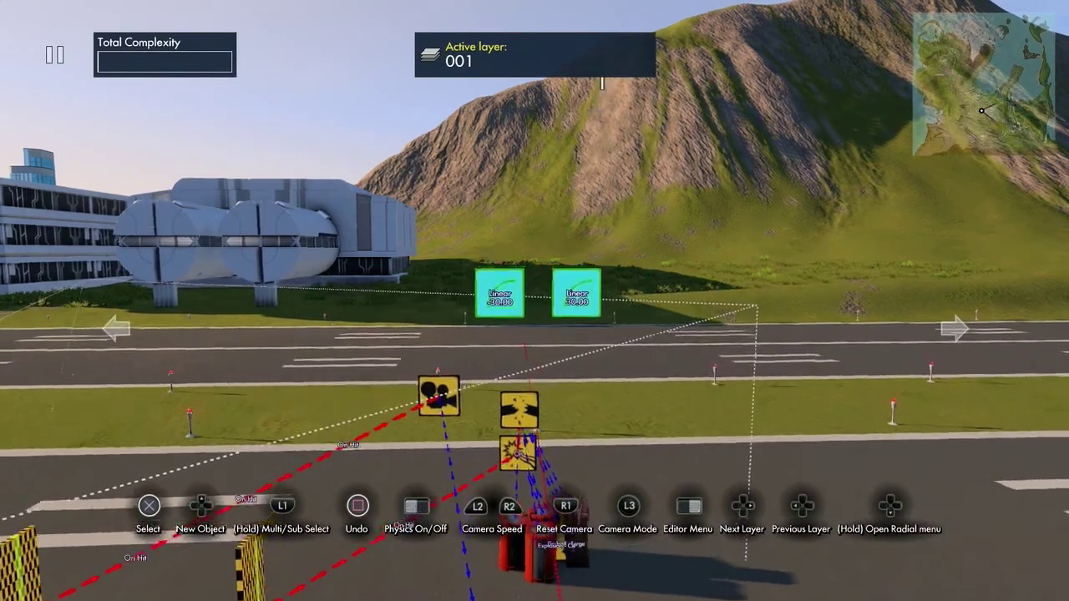
- Place a random data source above the -30 curve and a copy of it above the 30 curve
key("Up")
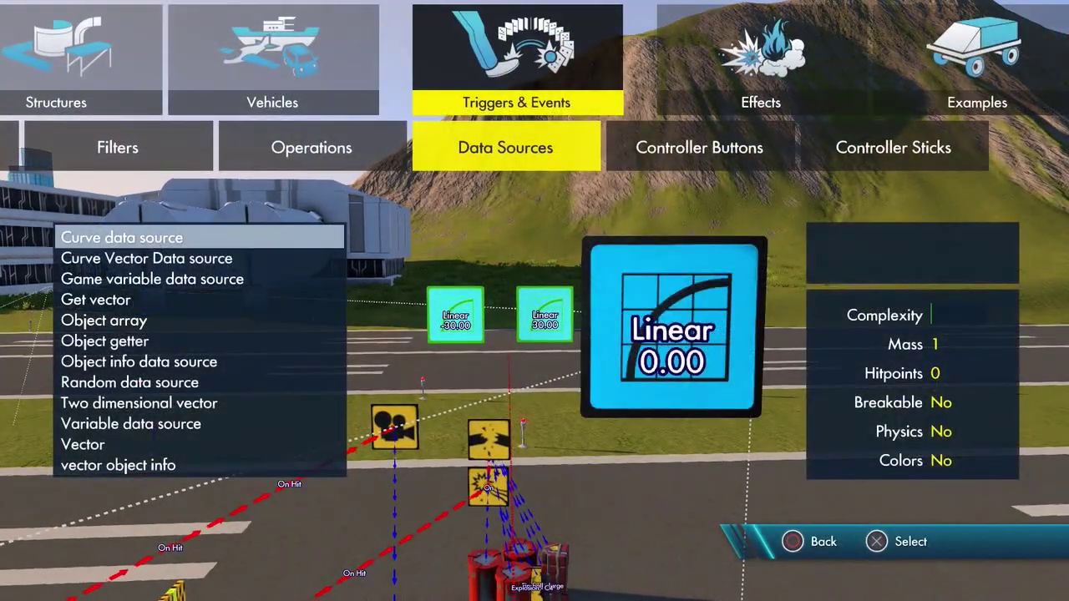
key("Down")
key("Down")
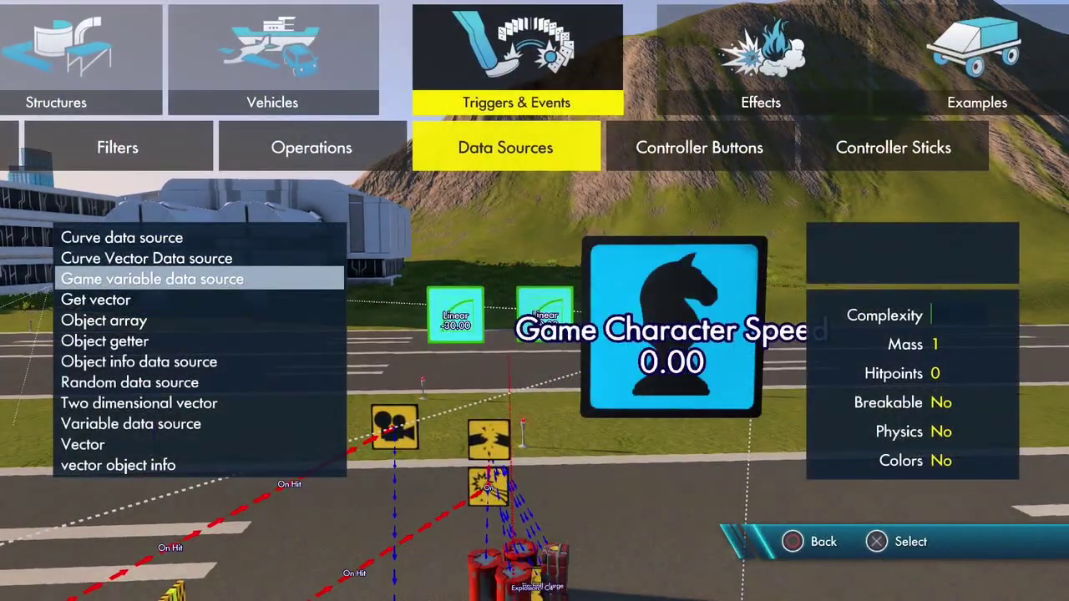
key("Down")
key("Down")
key("Down")
key("Down")
key("Down")
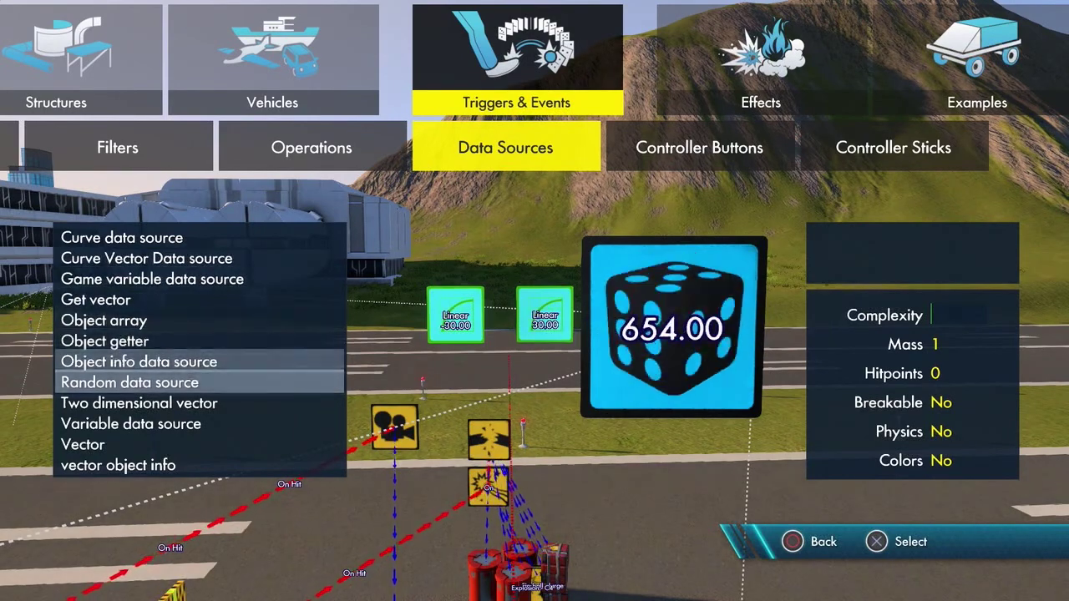
key("Return")
key("Return")
key("Return")
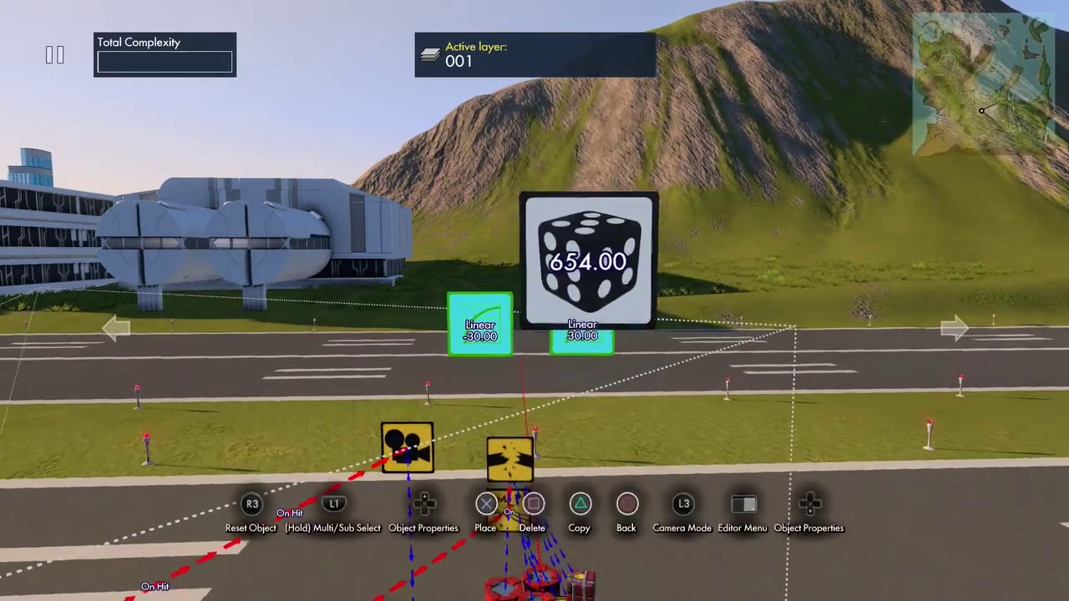
key("Return")
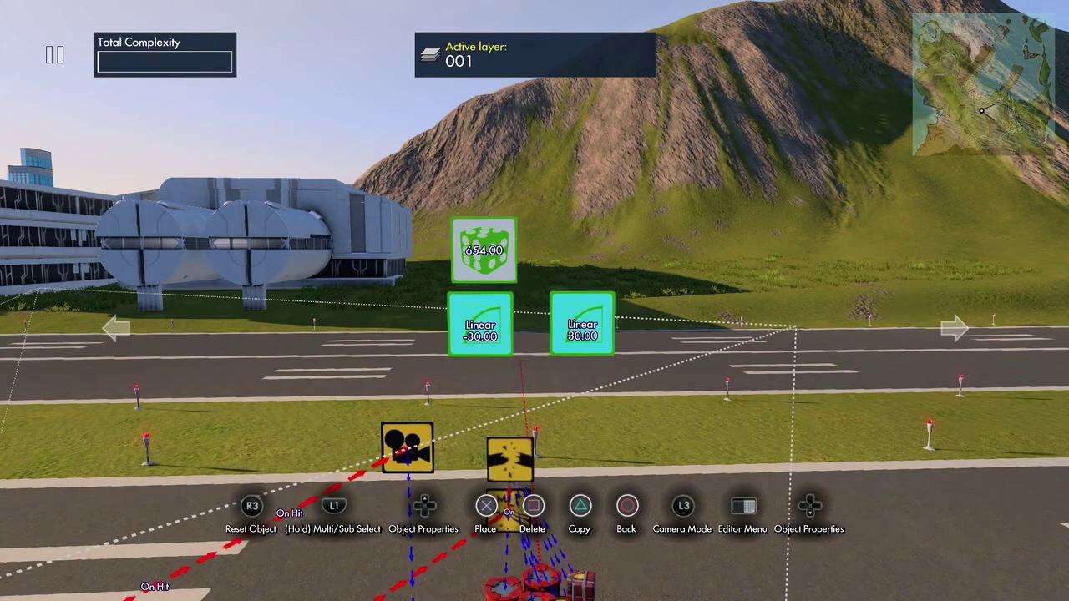
key("c")
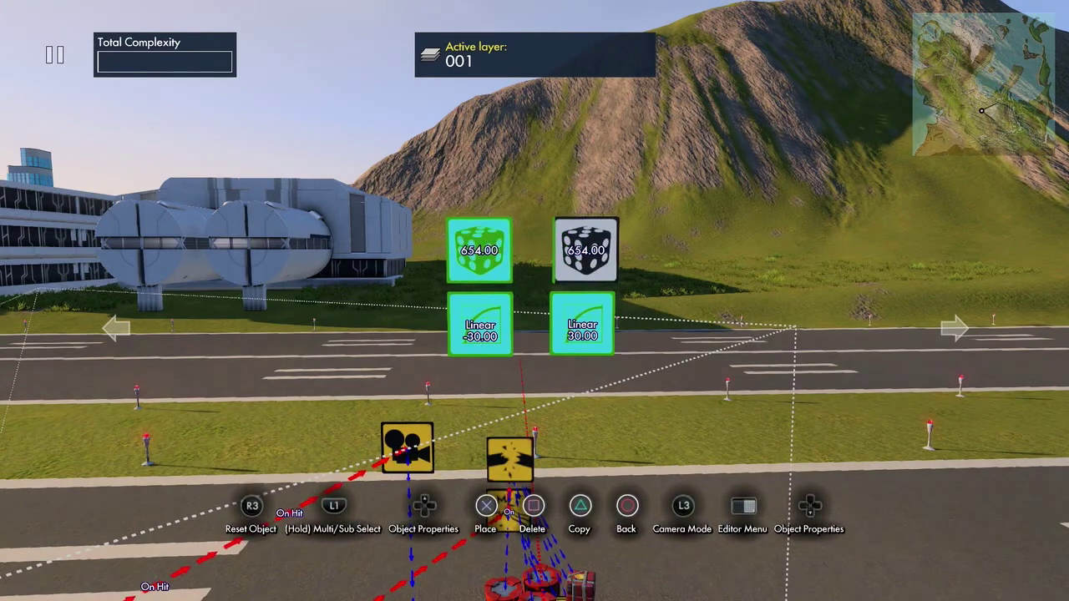
key("Return")
- Link the Min value of both random data sources to the -30 curve
key("Return")
key("Up")
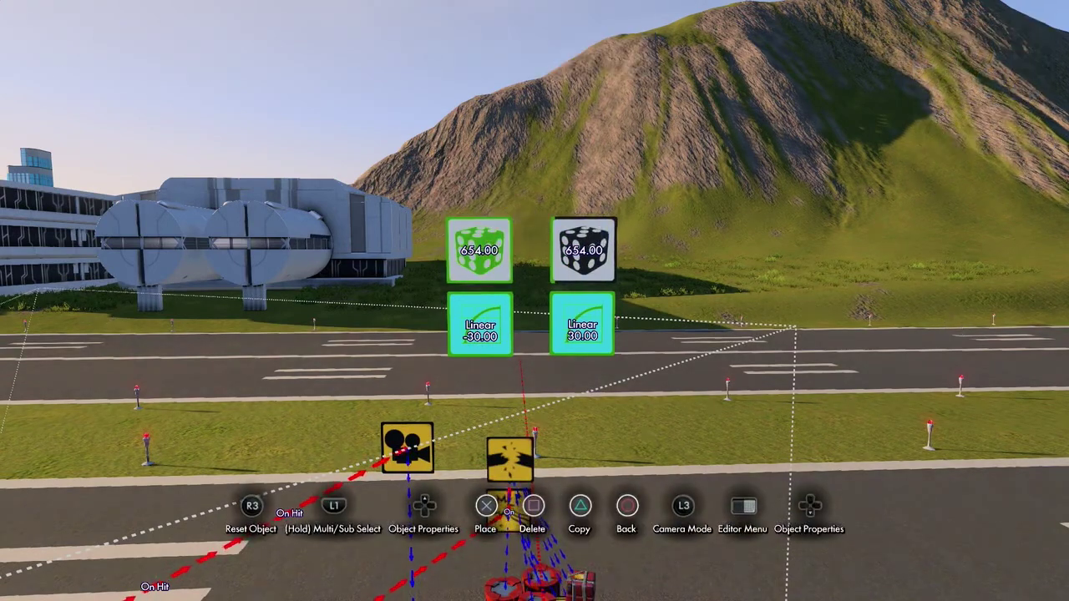
key("Down")
key("Down")
key("Down")
key("Escape")
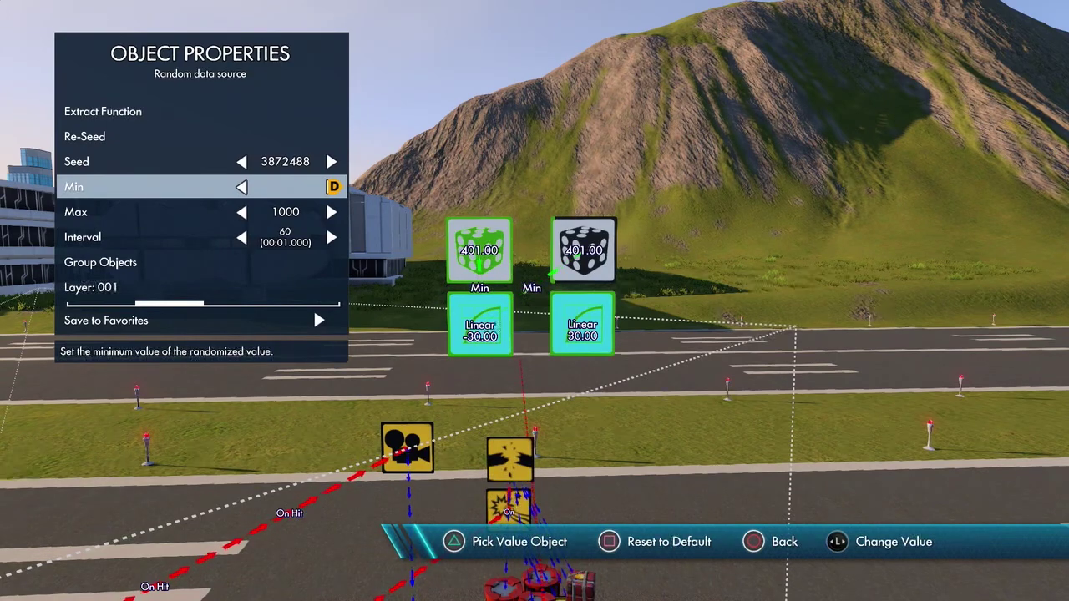
- Link the Max value of both random data sources to the 30 curve
key("Down")
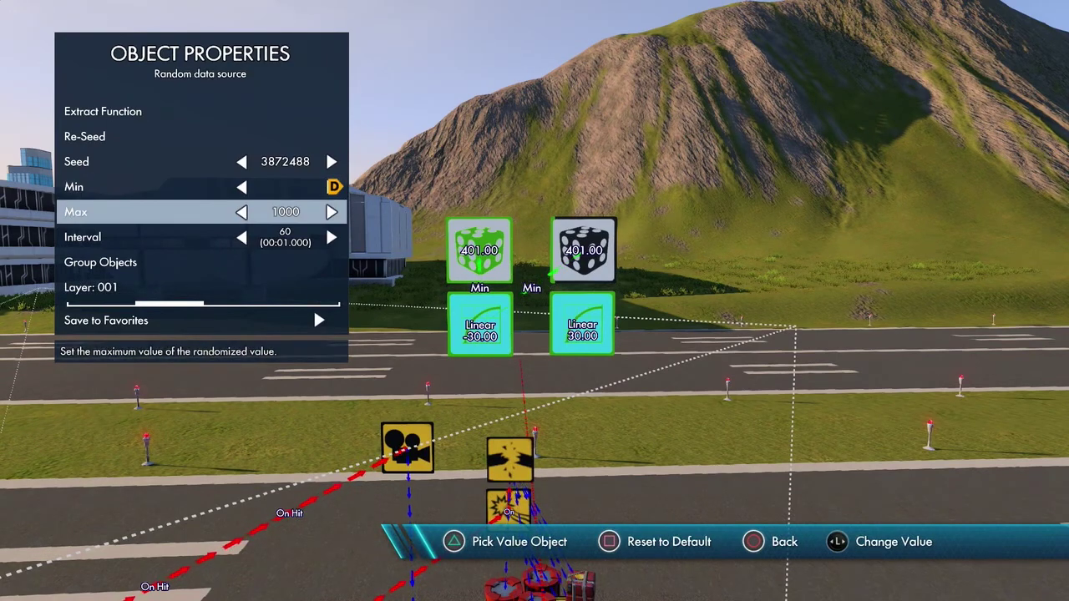
key("y")
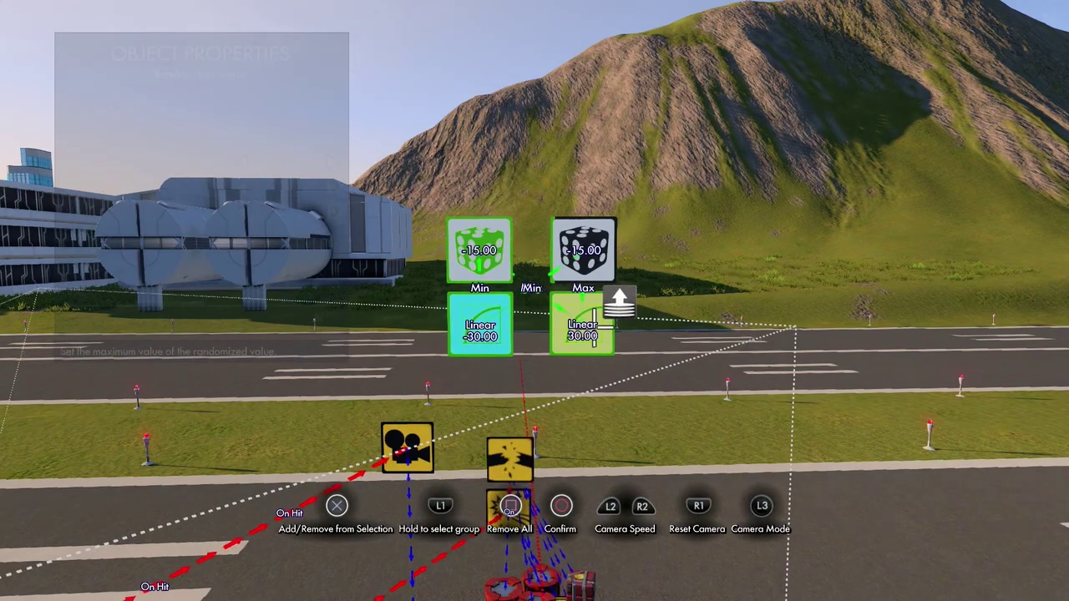
key("Escape")
key("Escape")
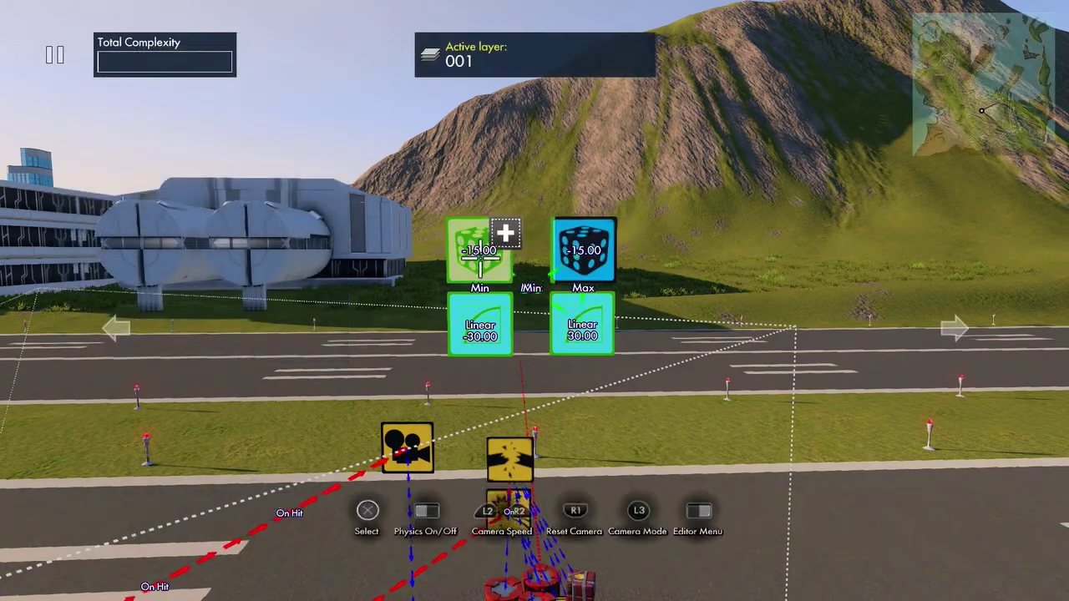
- Move both random data sources slightly higher above the two curves
left_click(565, 259)
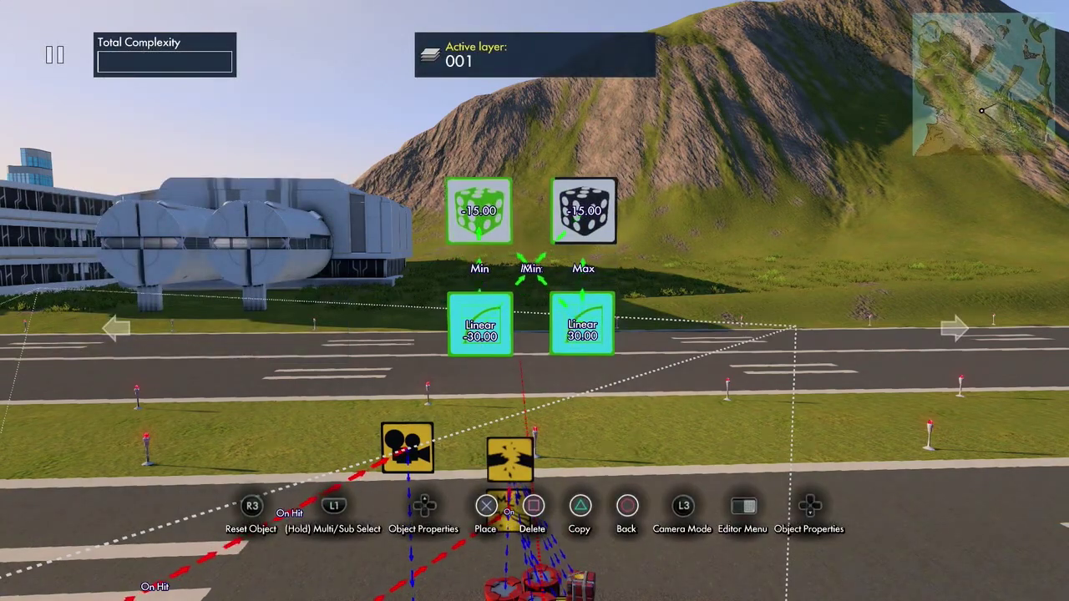
left_click(531, 211)
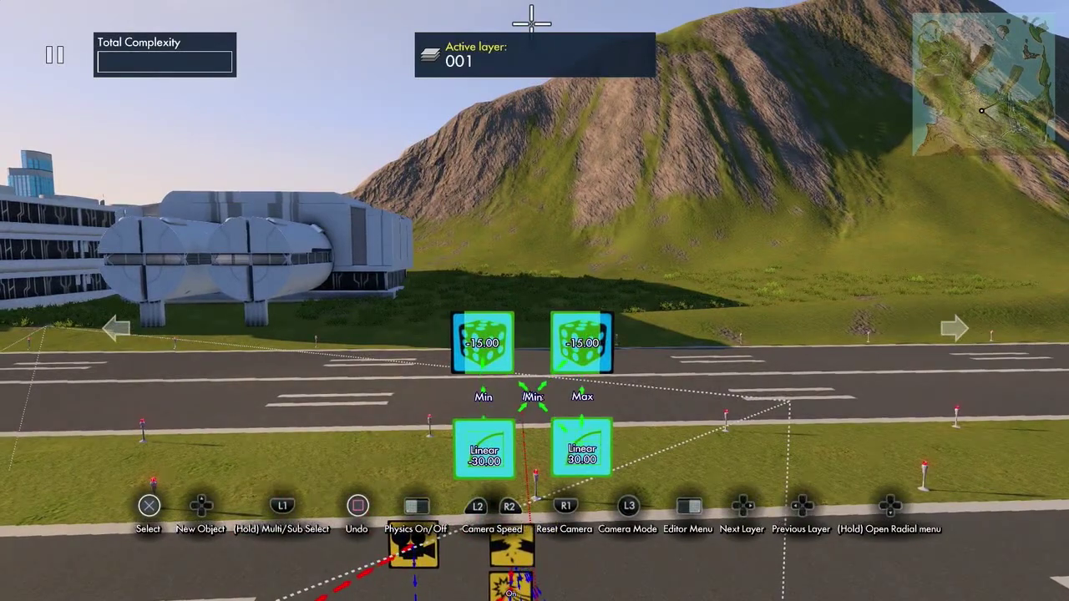
key("Up")
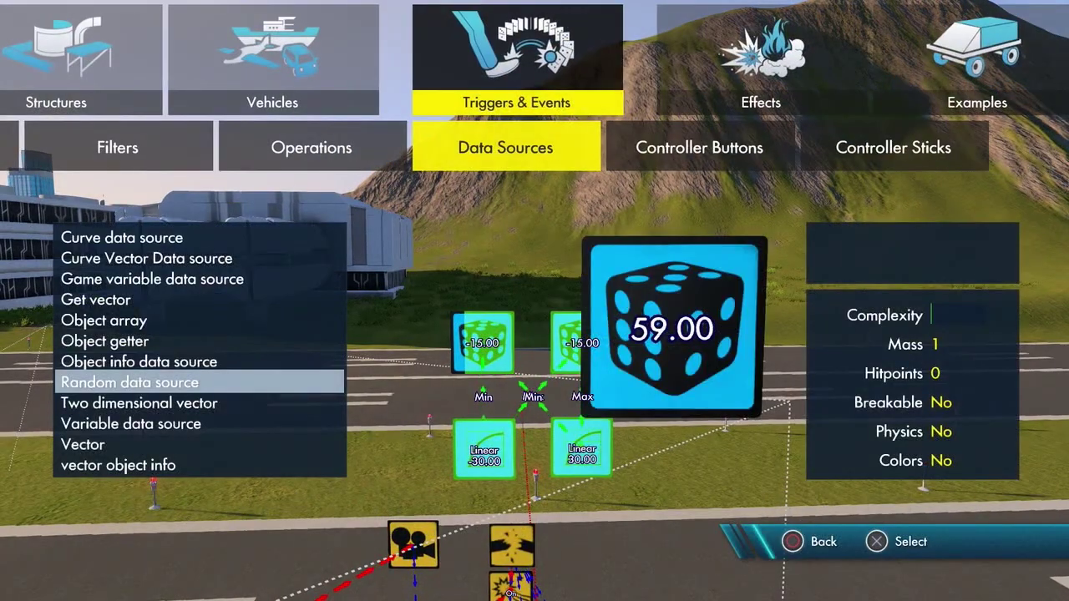
key("Escape")
key("Escape")
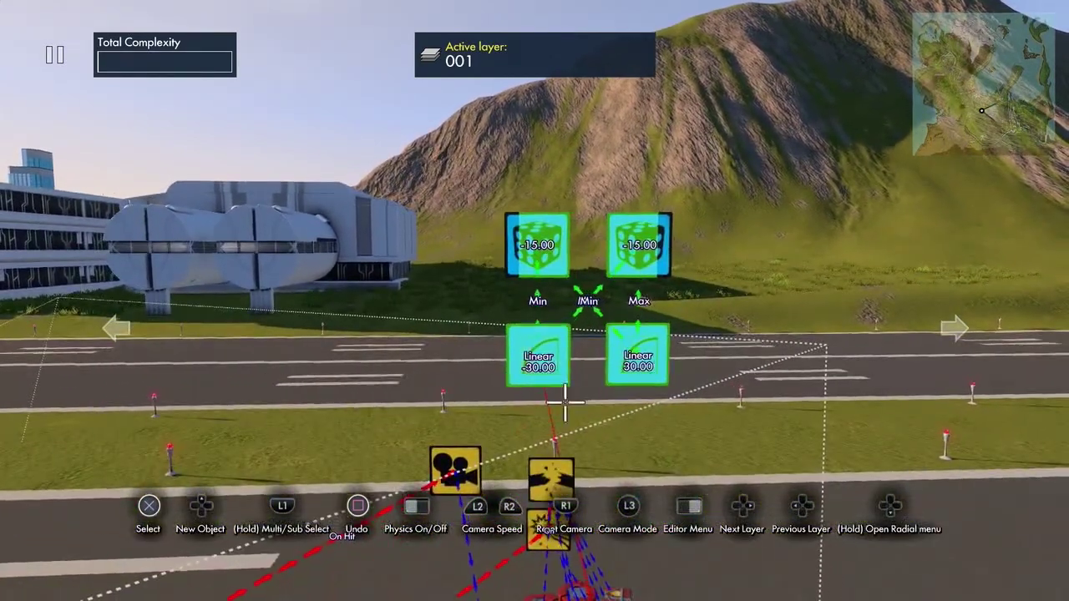
- Re-seed the random data source above the -30 curve several times so the two random sources use different seeds
left_click(541, 275)
key("Return")
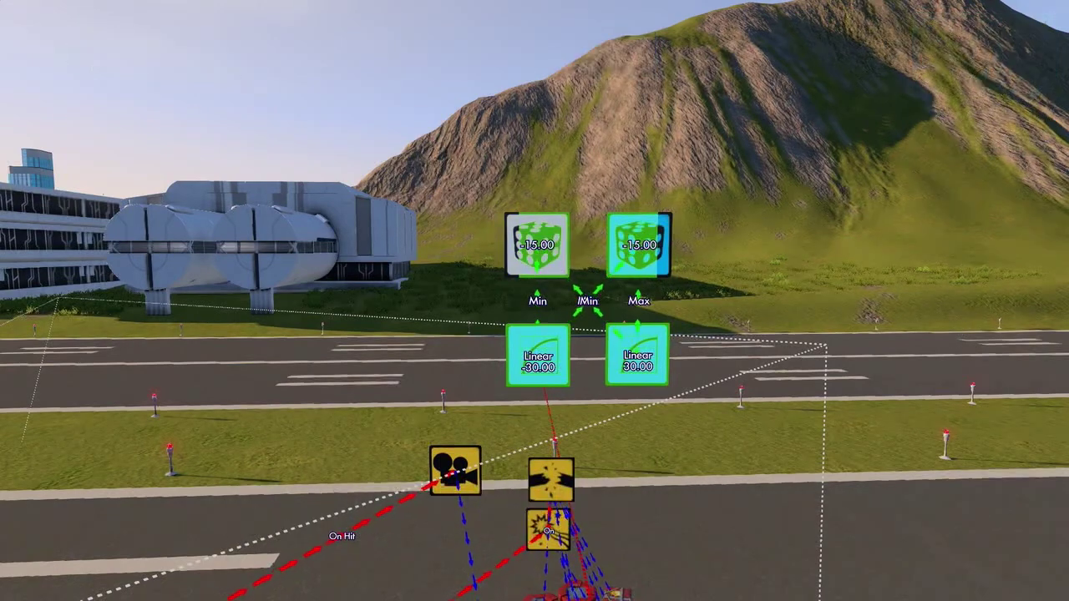
key("Down")
key("Return")
key("Return")
key("Return")
key("Return")
key("Return")
key("Return")
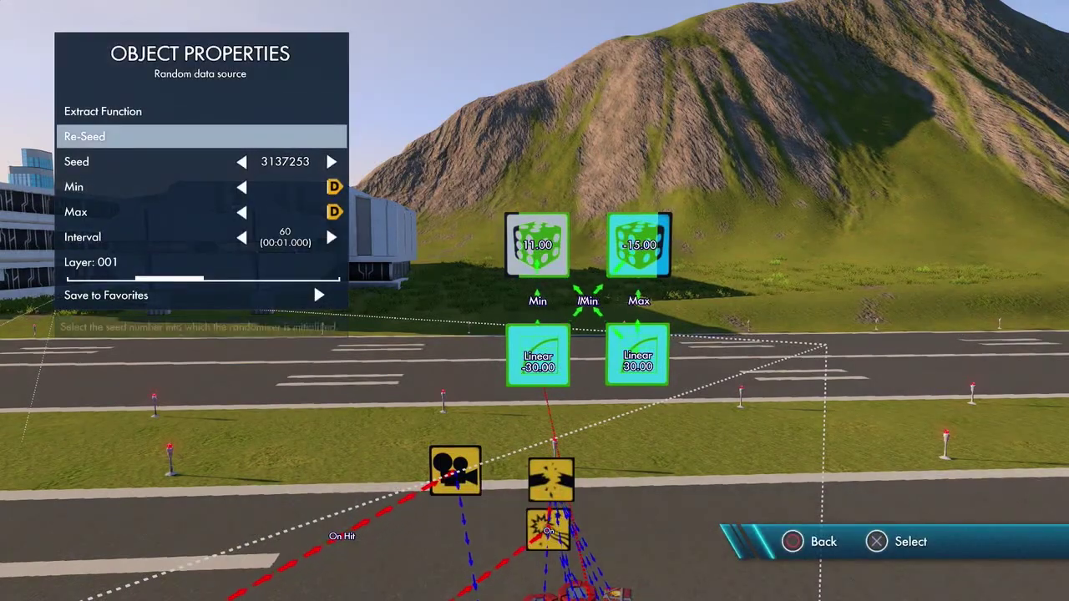
key("Return")
key("Return")
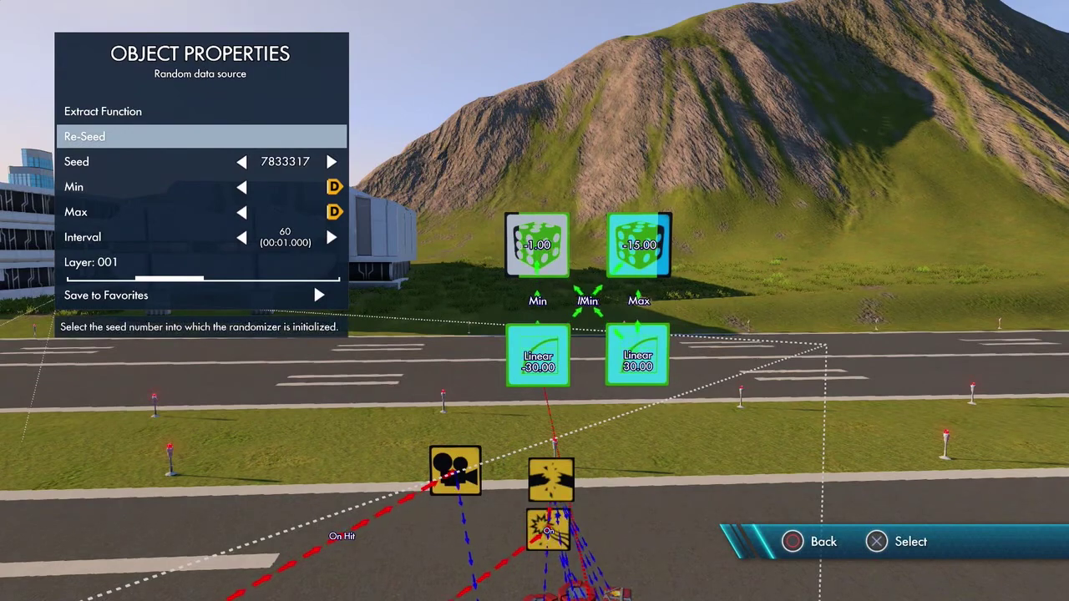
key("Return")
key("Return")
key("Return")
key("Return")
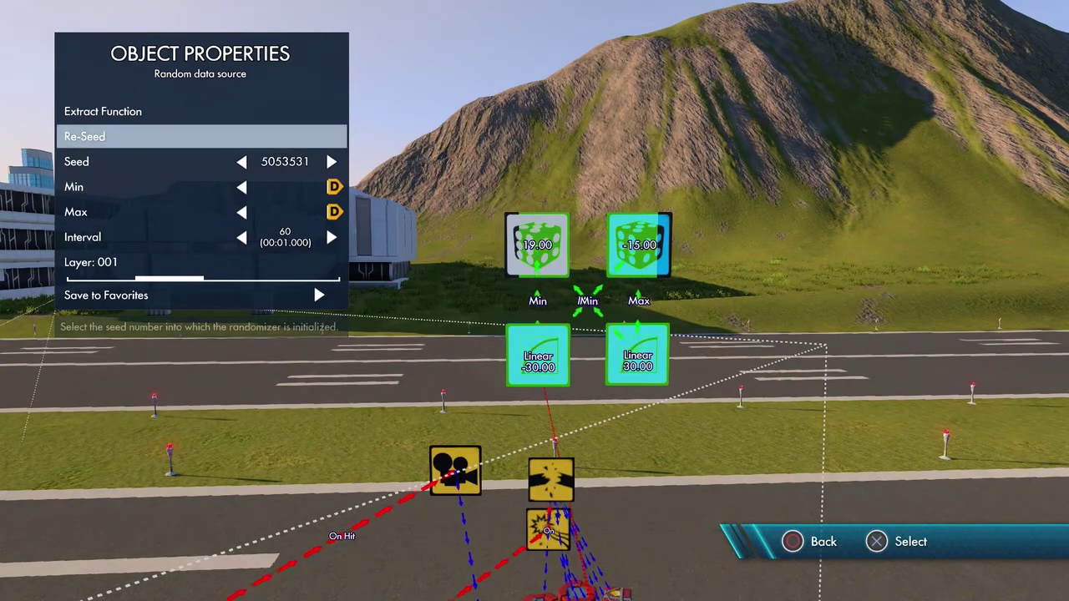
key("Escape")
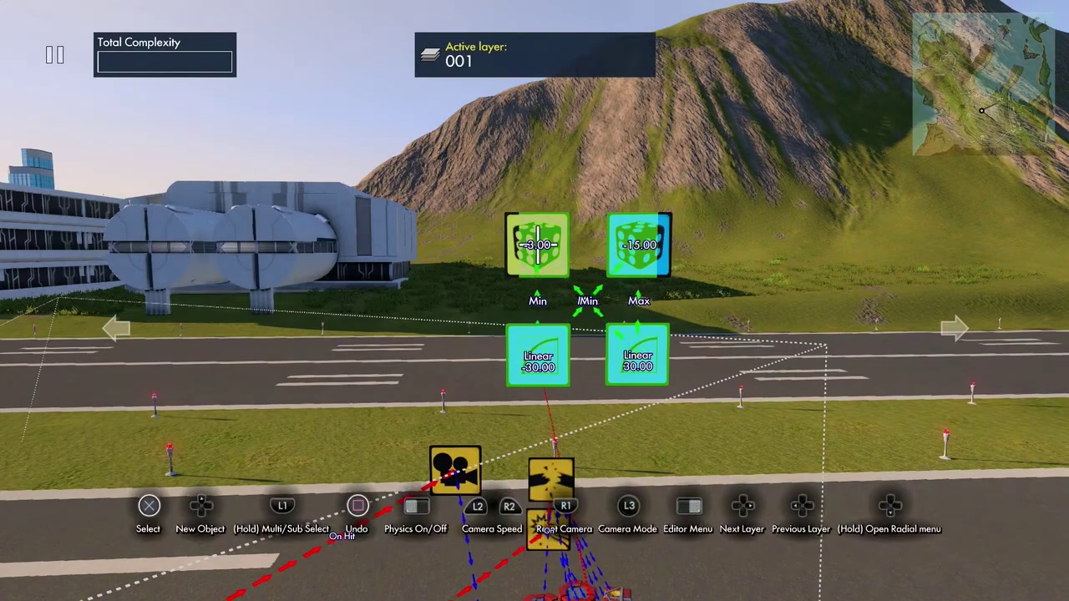
- Add a two-input operator and place it directly above the random data source over the -30 curve
key("Up")
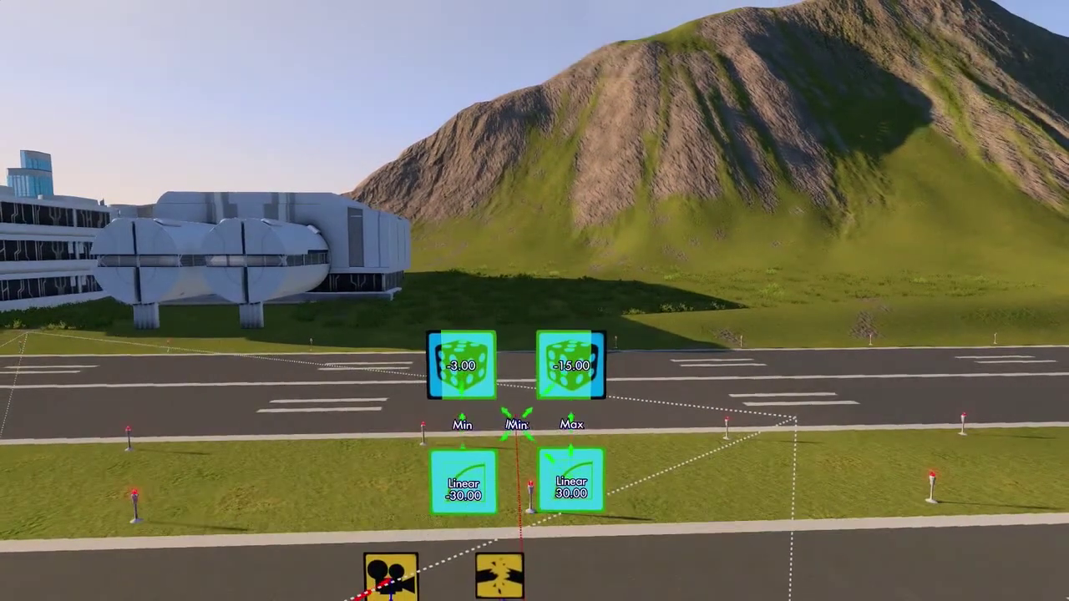
key("Return")
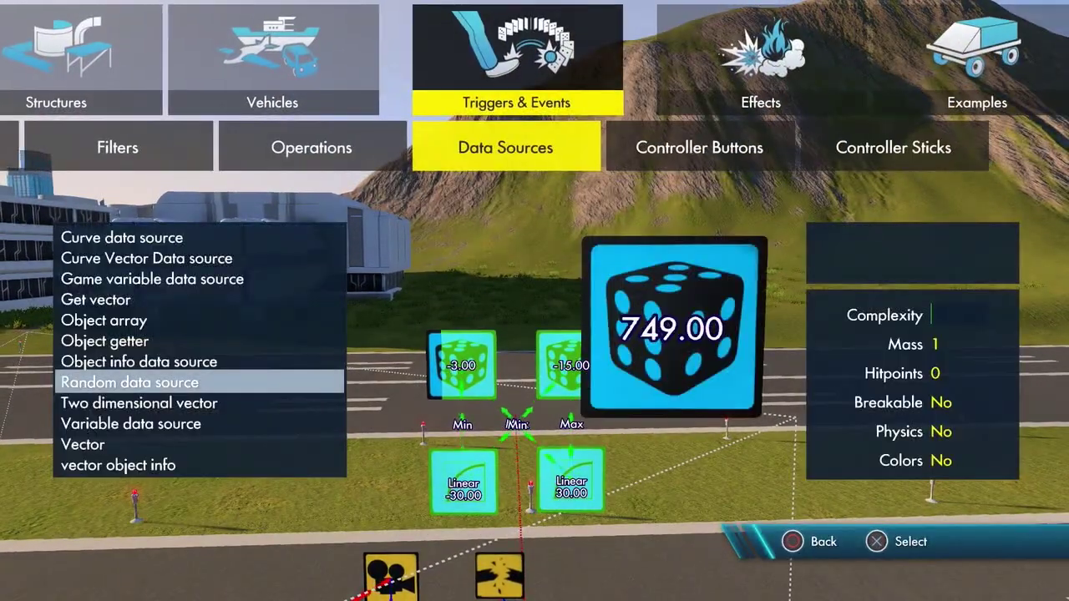
key("Left")
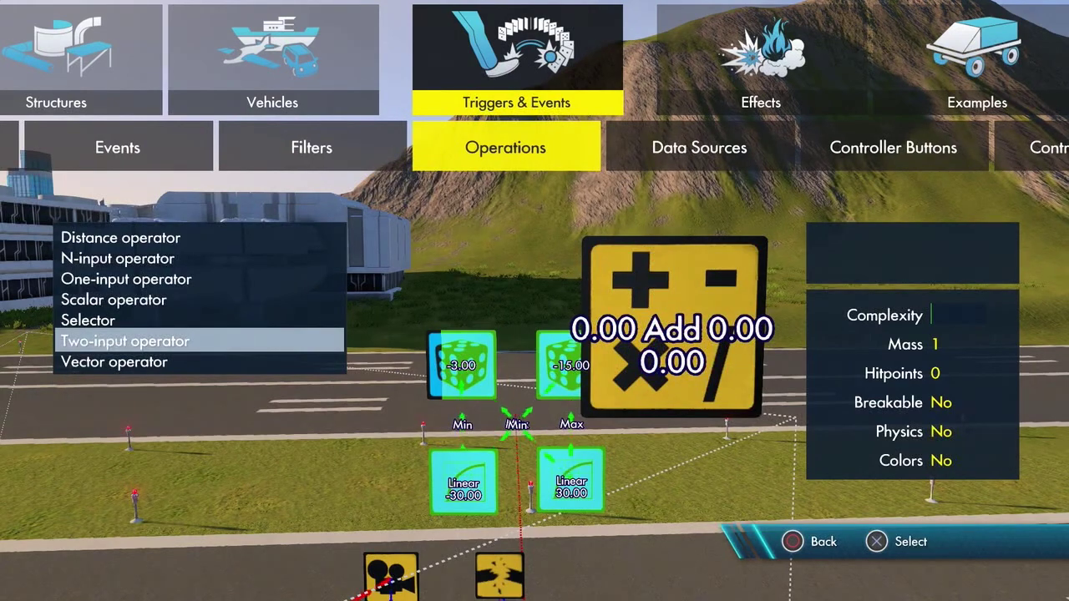
key("Return")
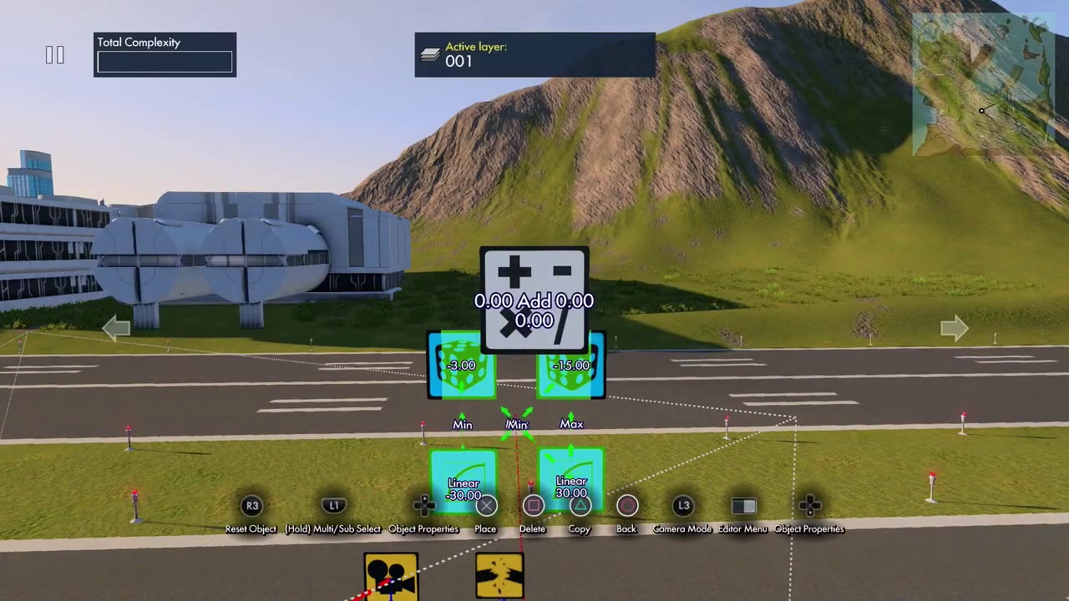
key("Up")
key("Left")
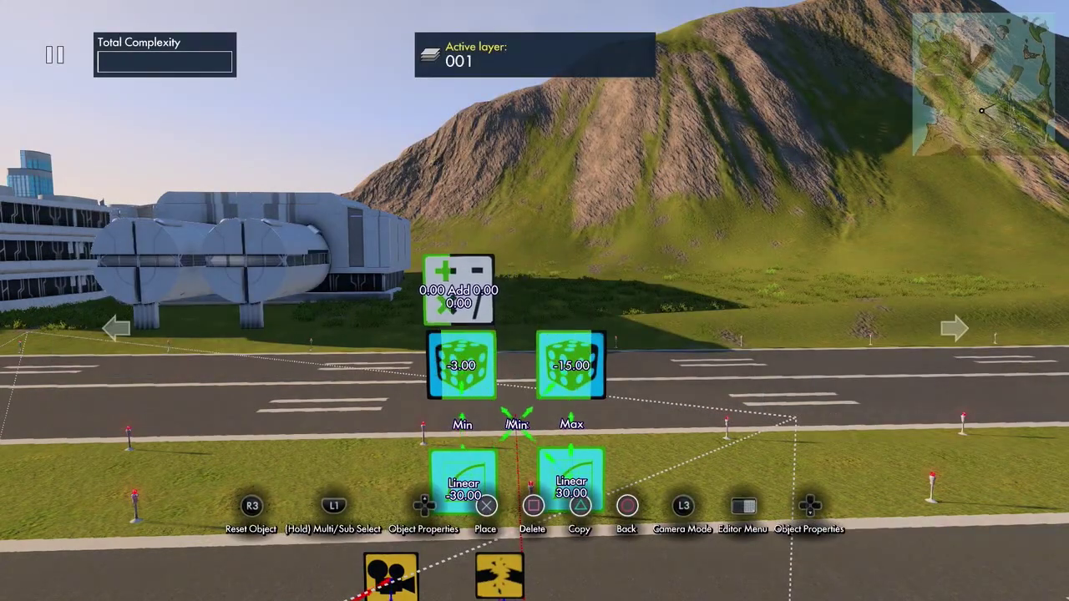
key("Return")
- Duplicate the two-input operator and place the copy above the random data source over the 30 curve
key("ctrl+c")
key("Right")
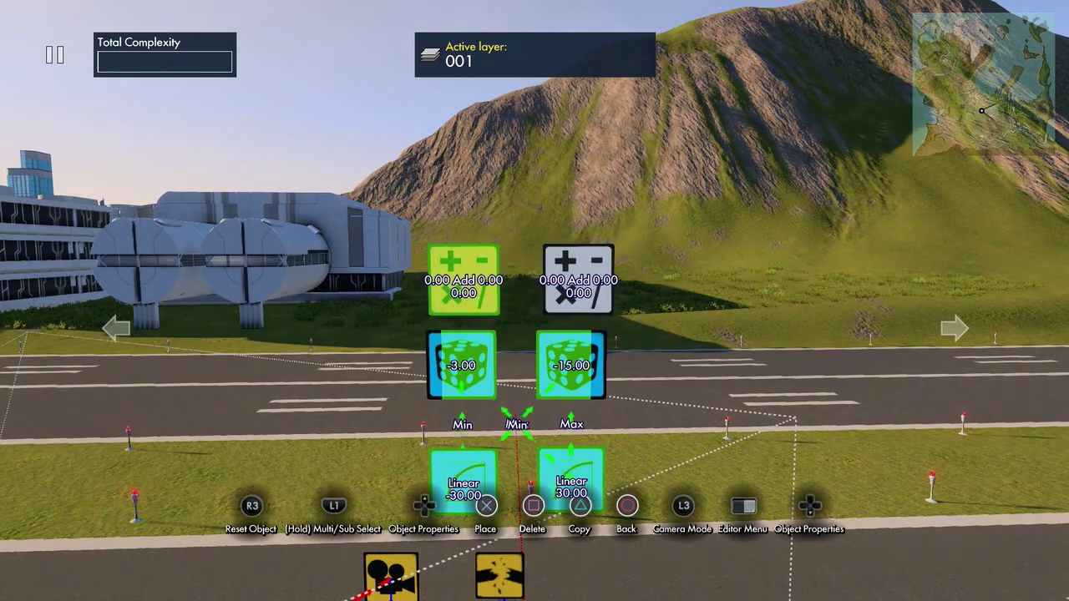
key("Return")
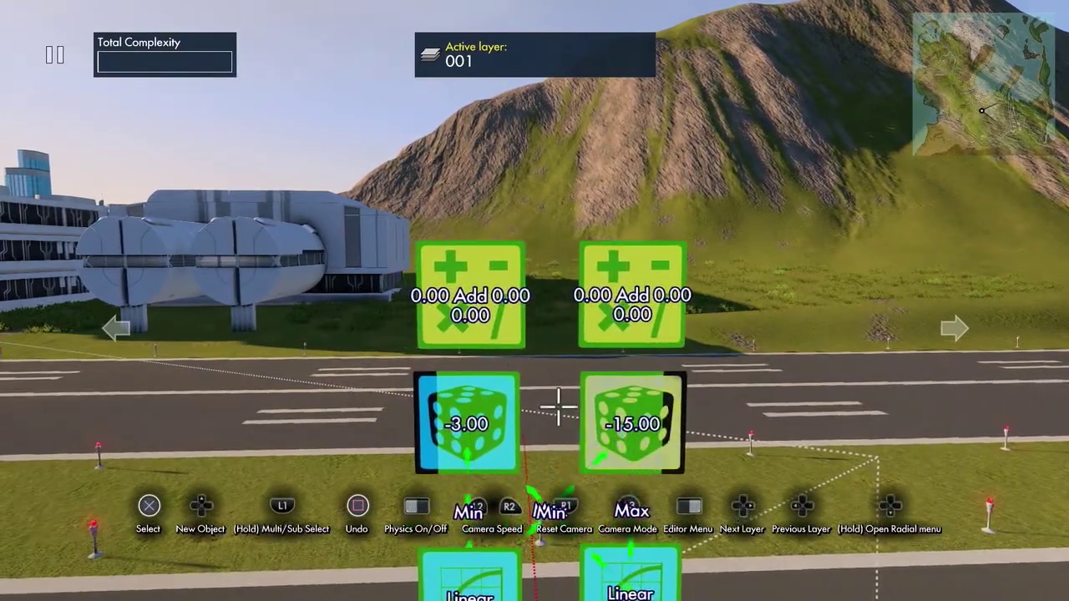
- Set the operator over the -30 curve to Multiply, with the random source below it as Operand 1 and 0.10 as Operand 2
left_click(503, 290)
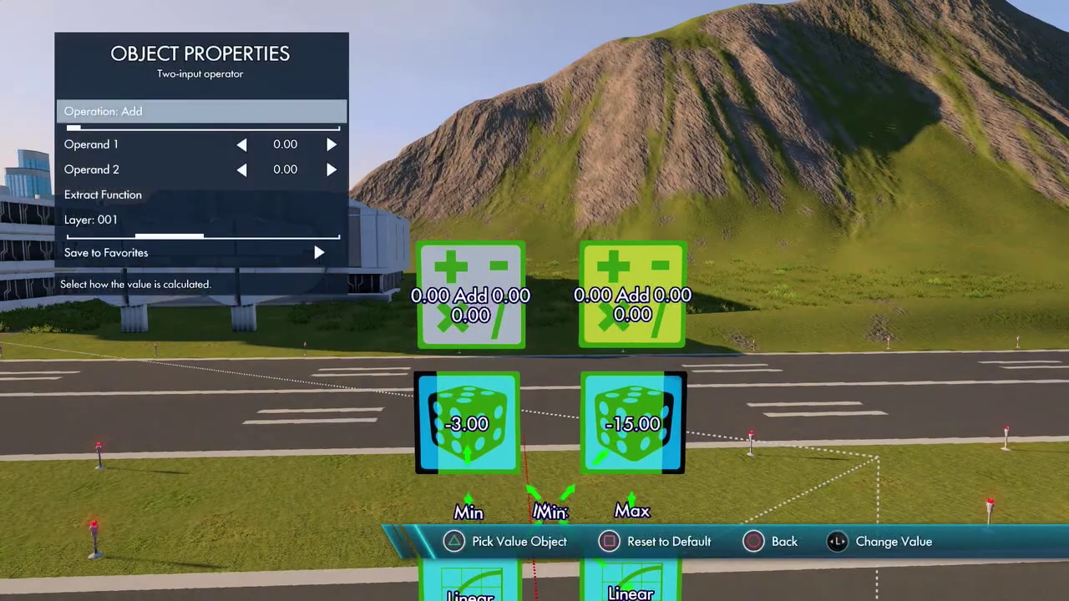
key("Down")
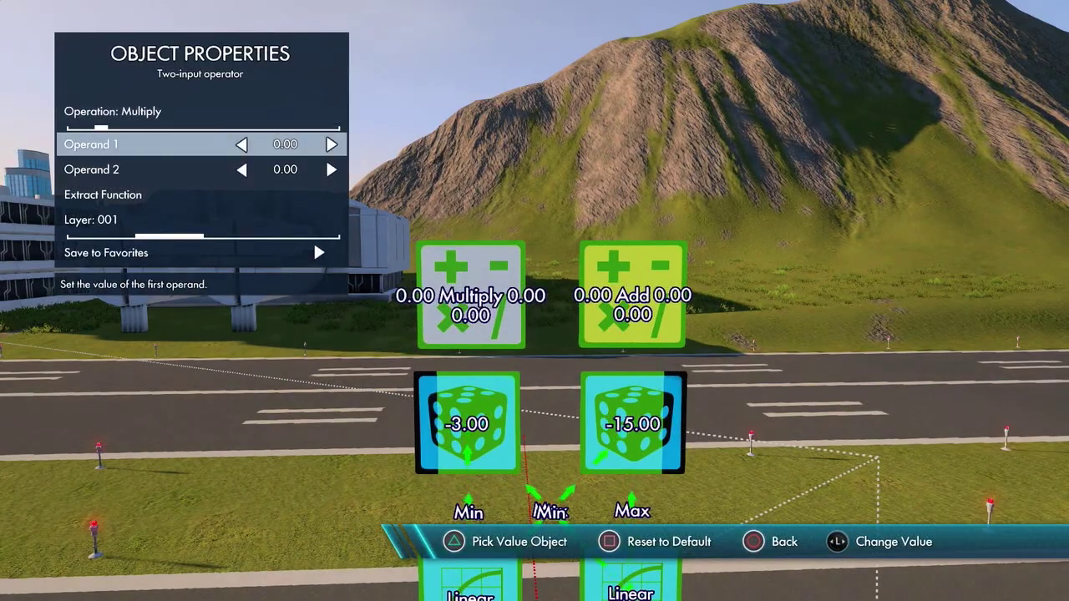
key("triangle")
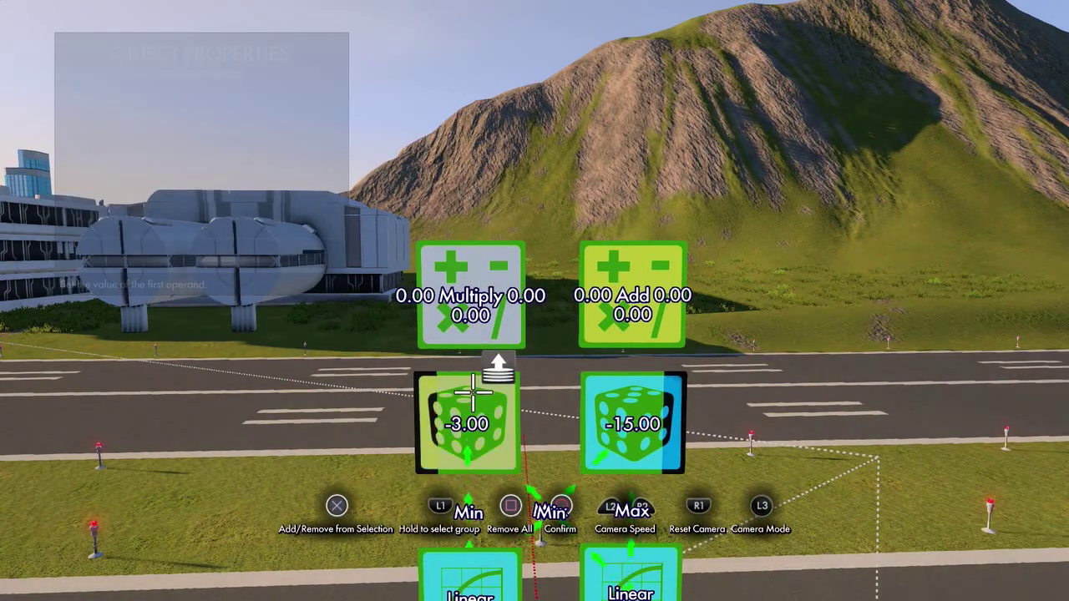
key("Down")
key("Right")
key("Right")
key("Right")
key("Right")
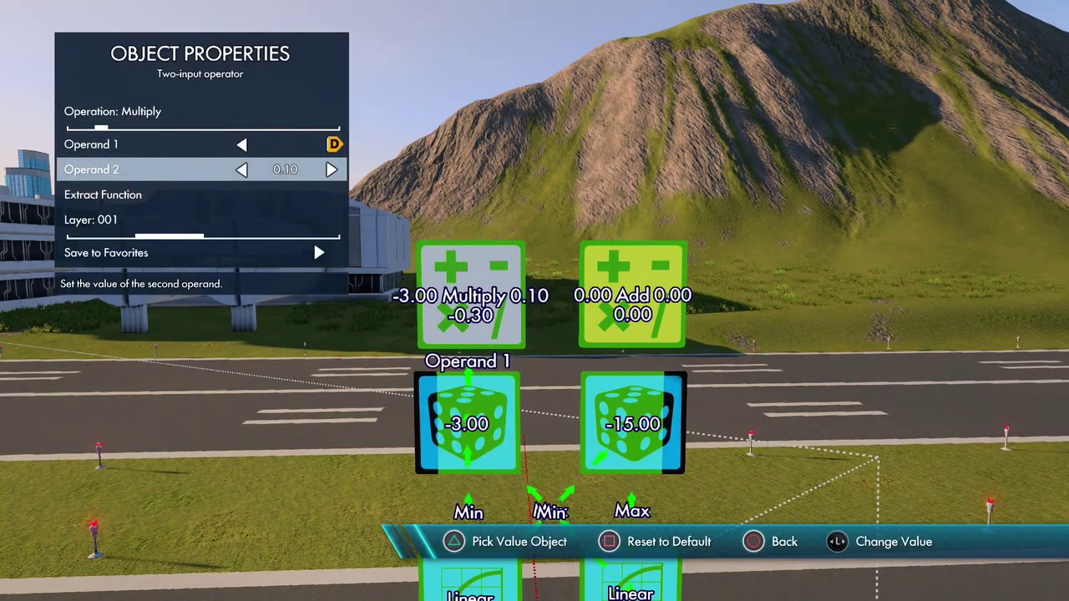
key("Escape")
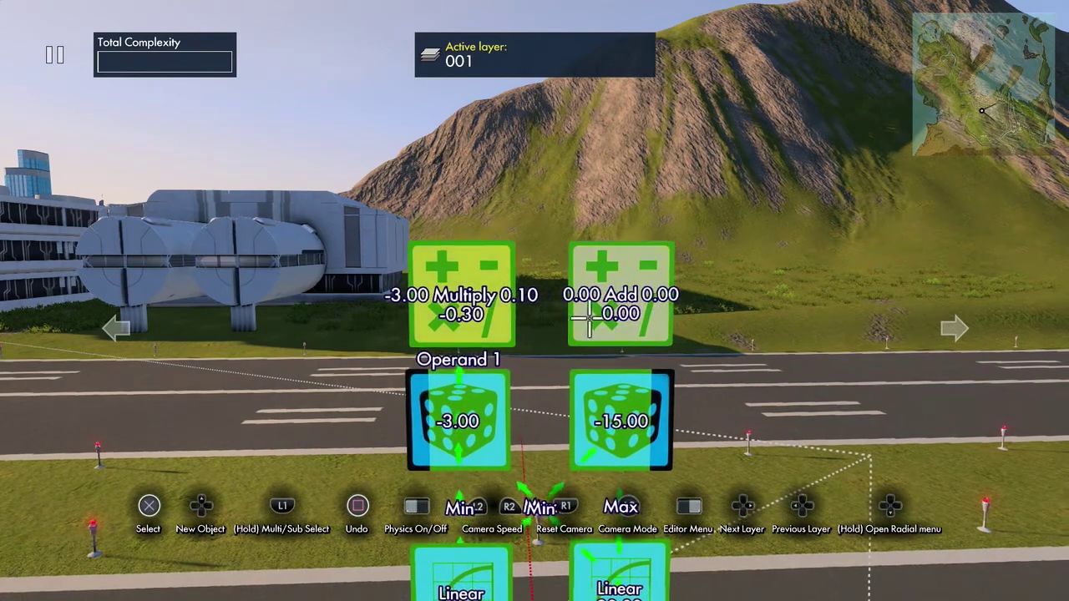
- Set the operator over the 30 curve to Multiply and link its Operand 1 to the random source below it
left_click(638, 293)
key("Down")
key("Up")
key("Right")
key("Right")
key("Right")
key("Left")
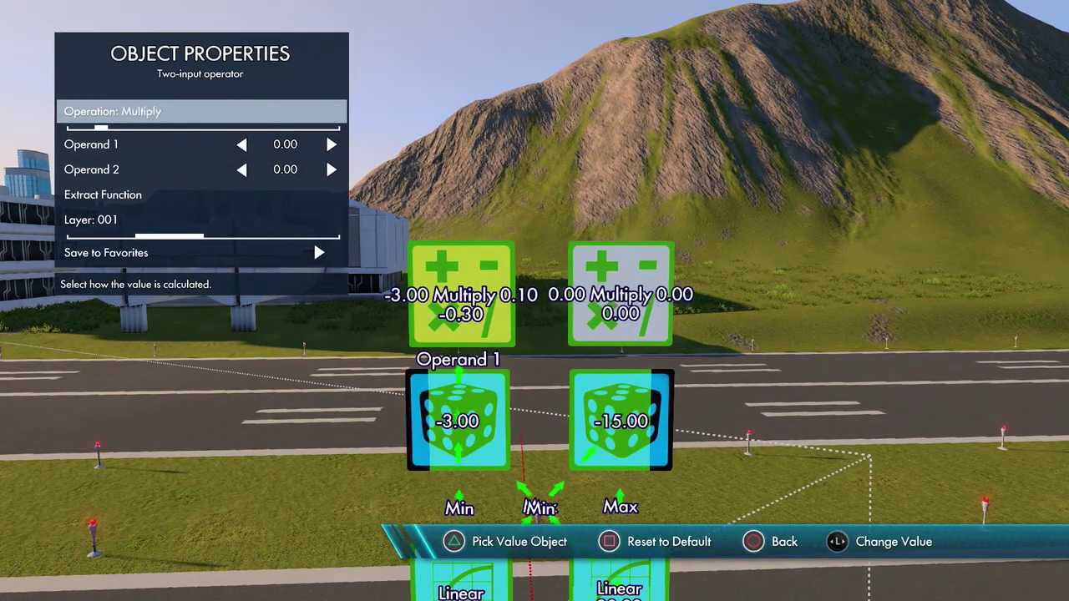
key("Down")
key("Escape")
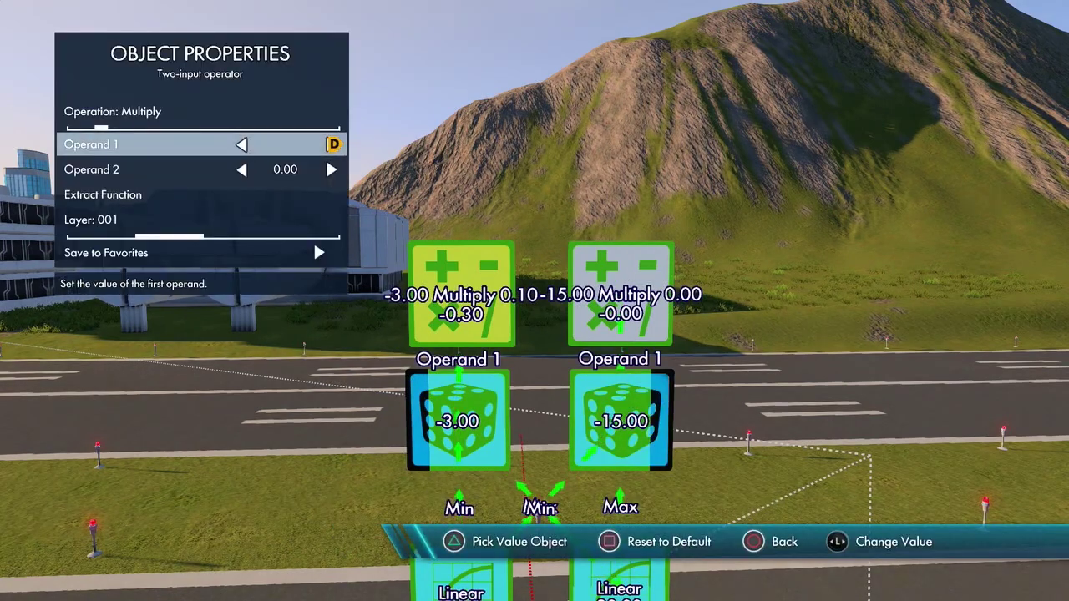
- Set Operand 2 of the multiply operator over the 30 curve to 0.10
key("Down")
key("Right")
key("Right")
key("Right")
key("Right")
key("Right")
key("Right")
key("Right")
key("Right")
key("Right")
key("Right")
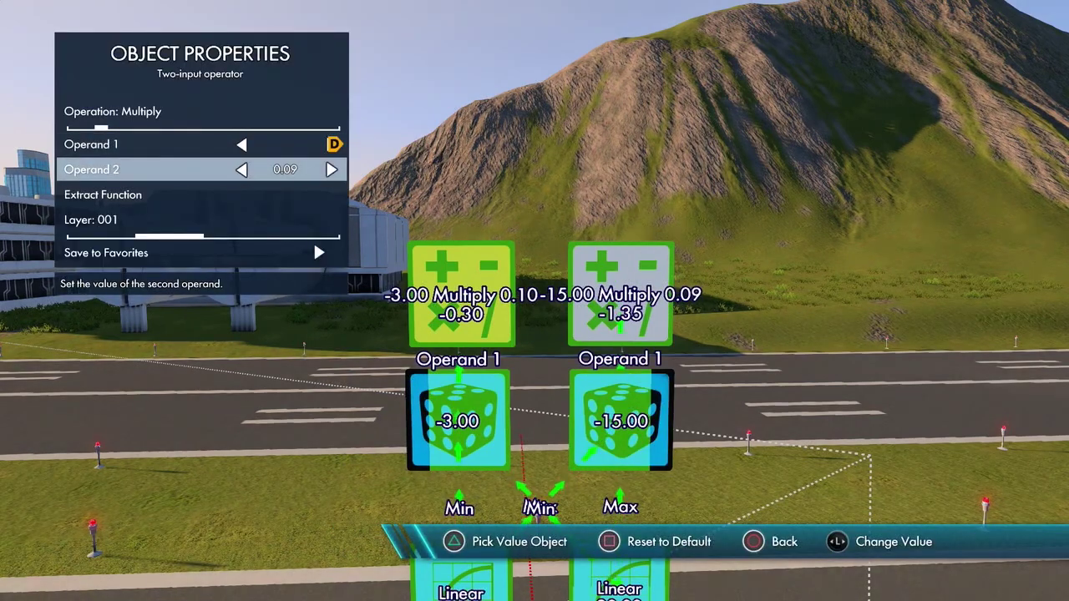
key("Escape")
key("Escape")
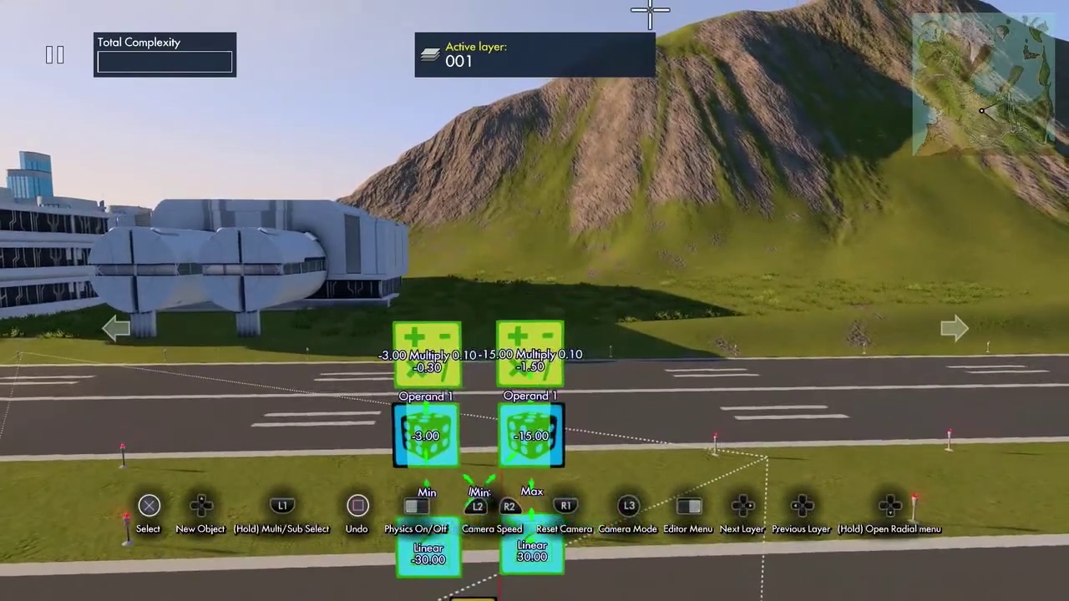
- Add an object position event and place it centrally above the two multiply operators
key("Tab")
key("Left")
key("Left")
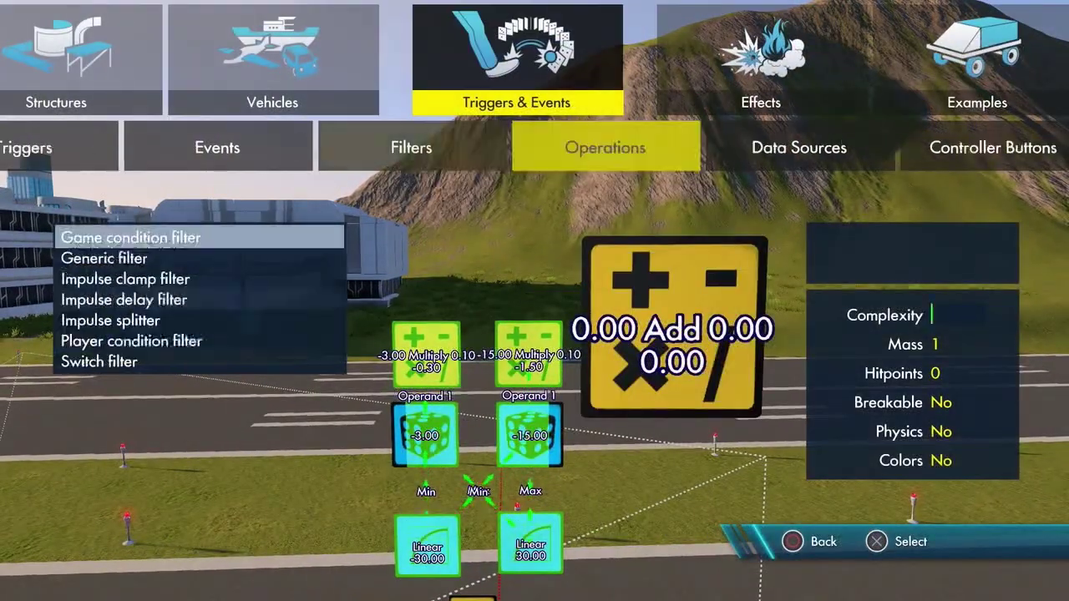
key("Up")
key("Up")
key("Up")
key("Up")
key("Up")
key("Up")
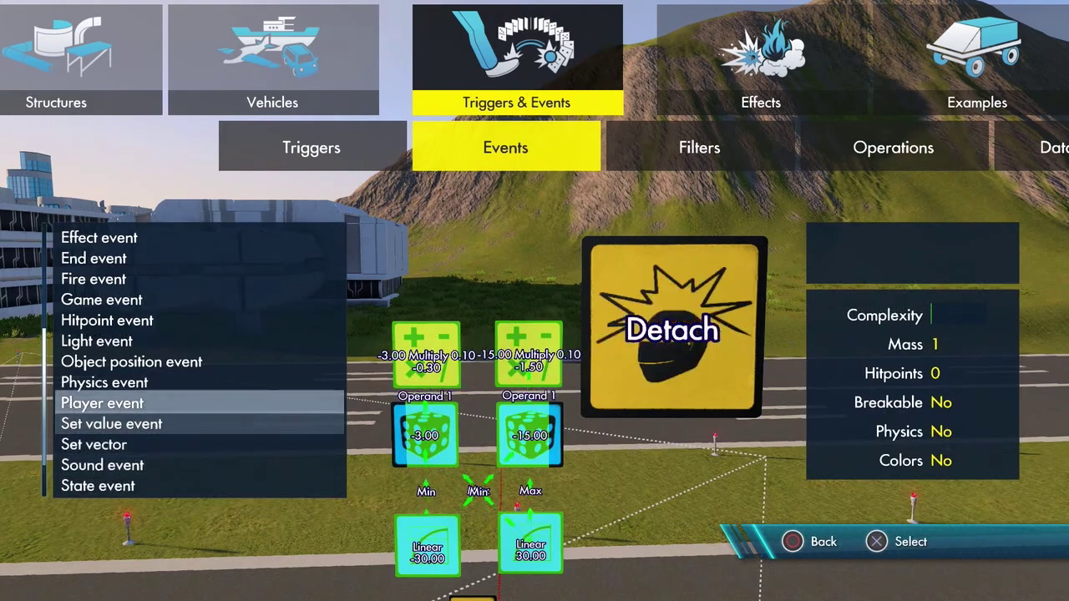
key("Return")
key("Return")
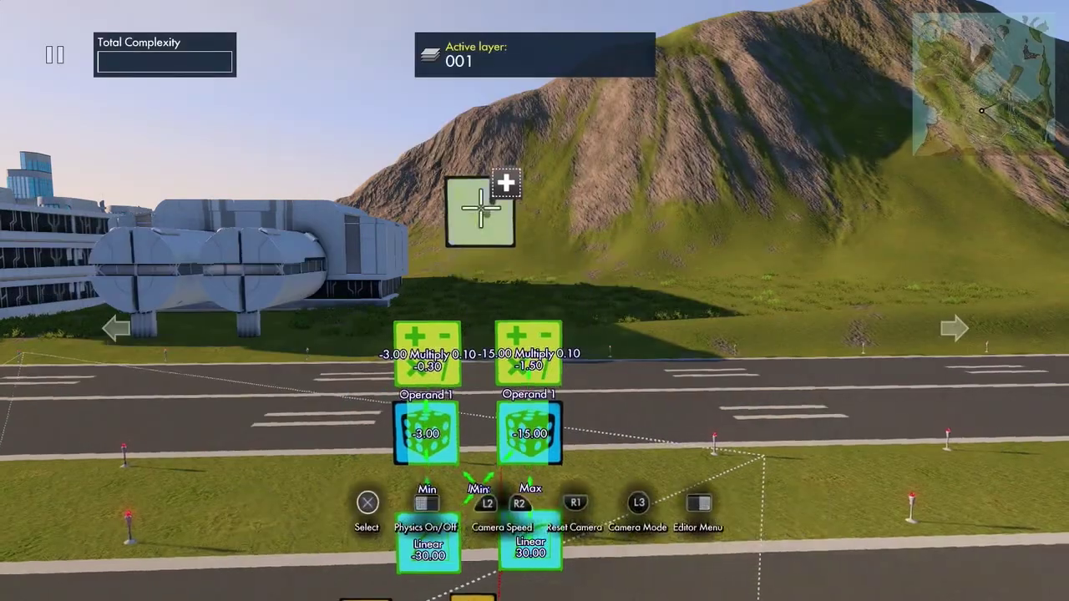
key("Return")
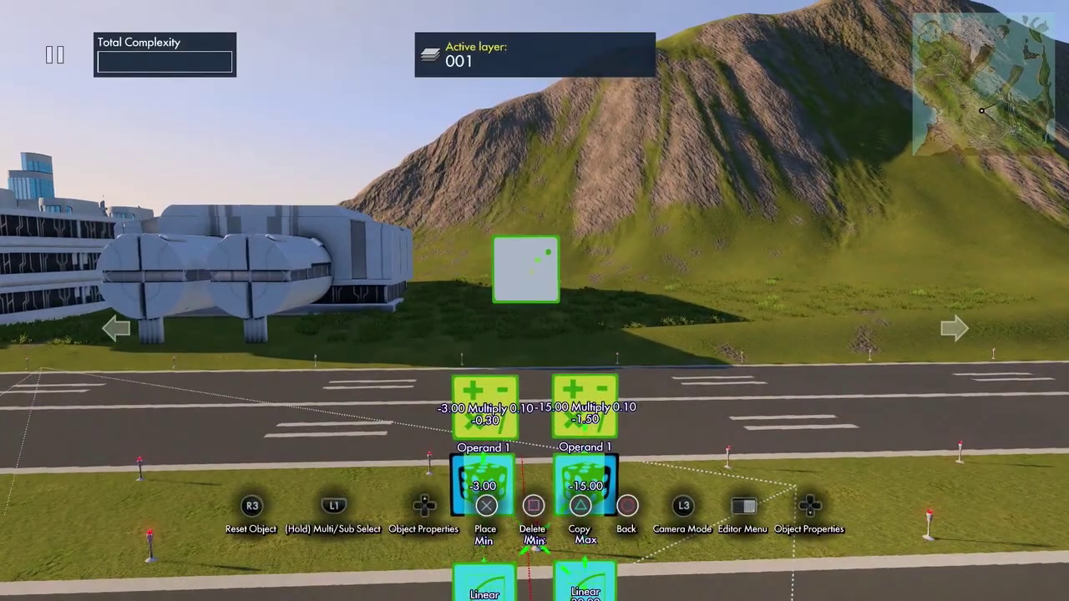
- Link the position event's Position X to the operator over the -30 curve and Position Y to the one over the 30 curve
key("Down")
key("Down")
key("Down")
key("Down")
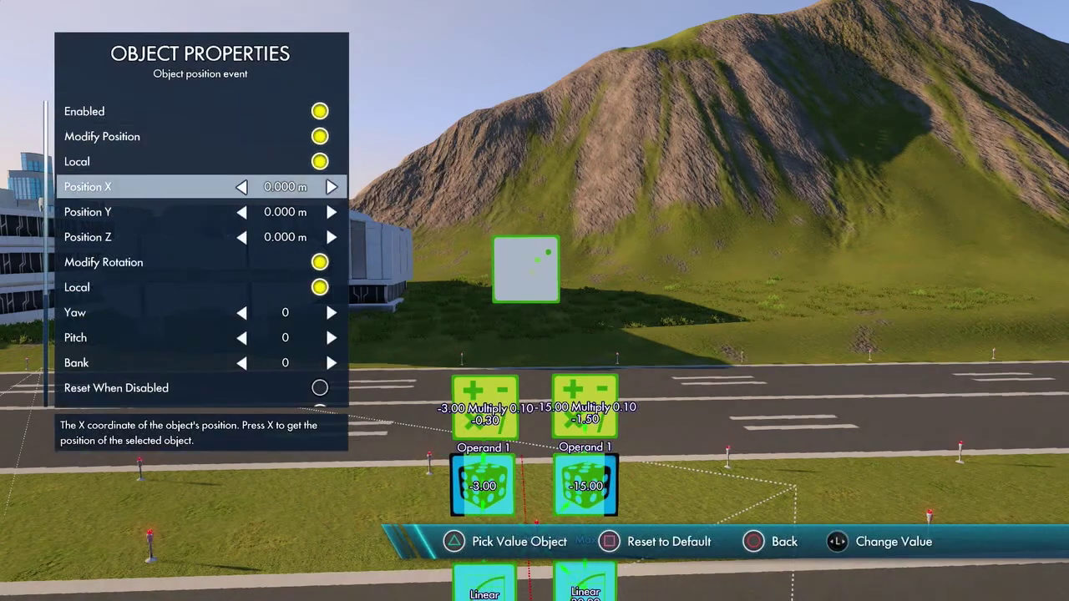
key("y")
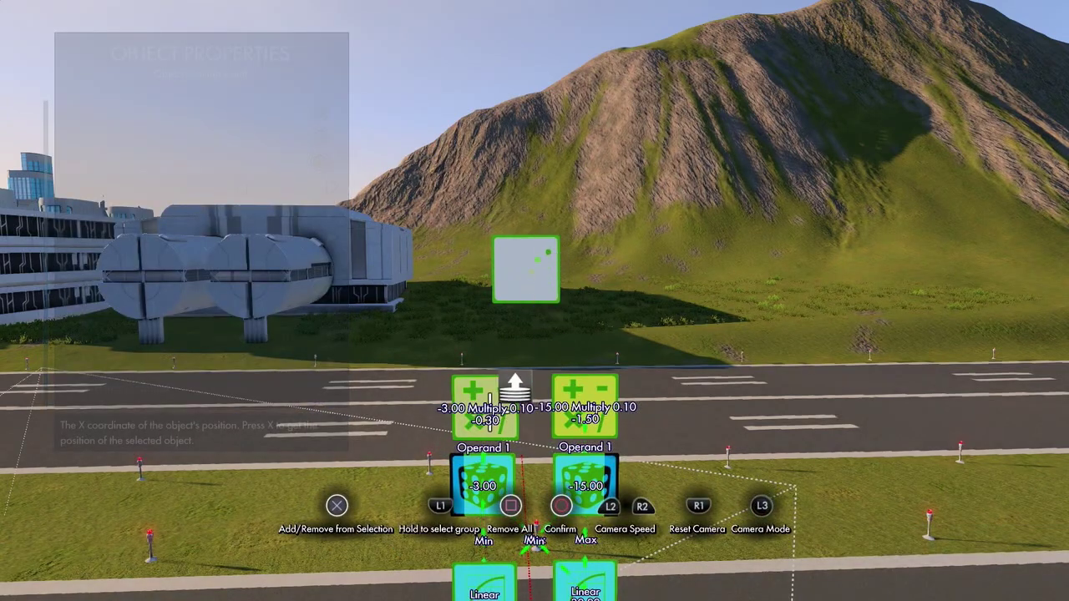
key("Return")
key("Down")
key("y")
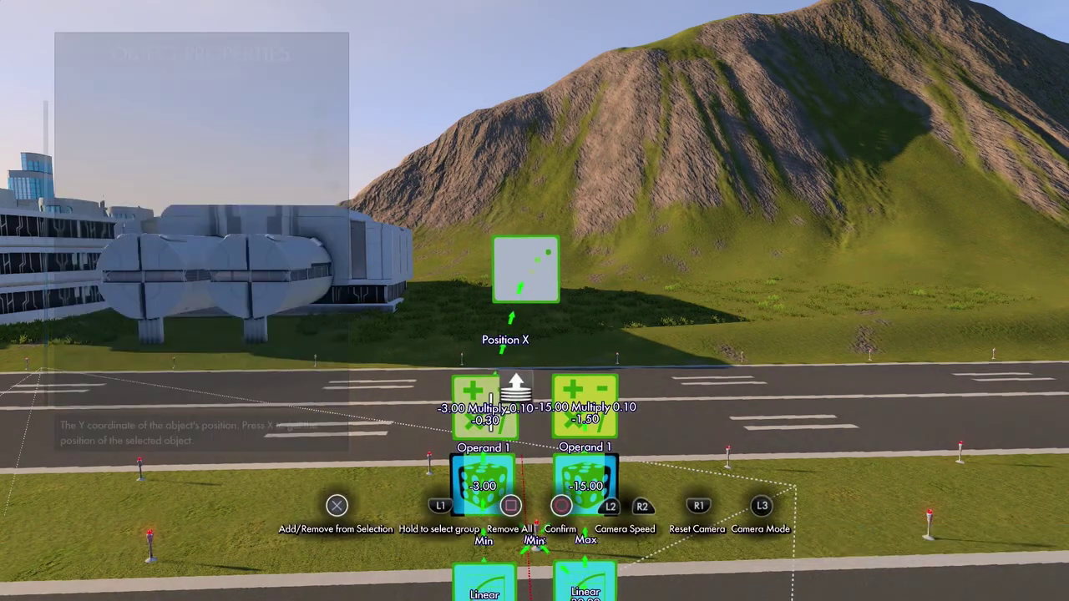
key("Return")
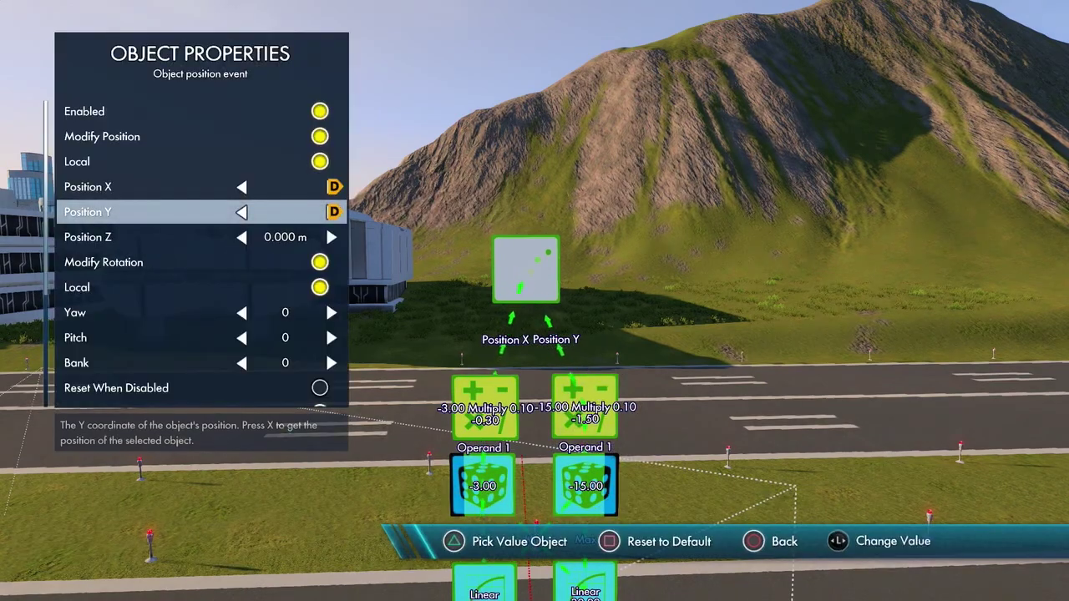
- Turn off Modify Rotation for the object position event
key("Down")
key("Down")
key("Return")
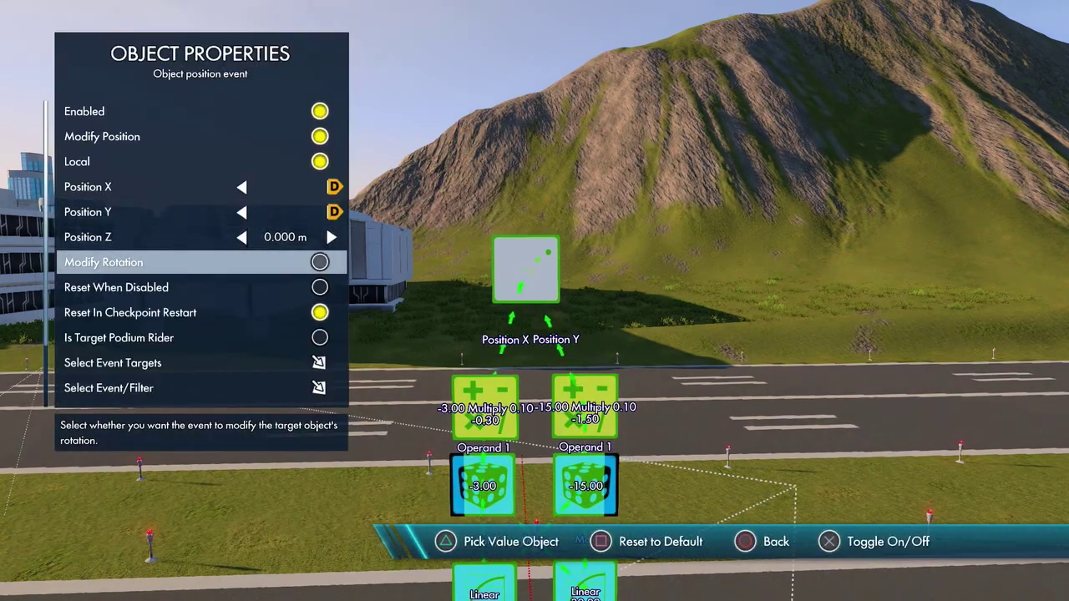
- Choose the small object on the runway that the camera event targets as the position event's target
key("Down")
key("Down")
key("Down")
key("Down")
key("Return")
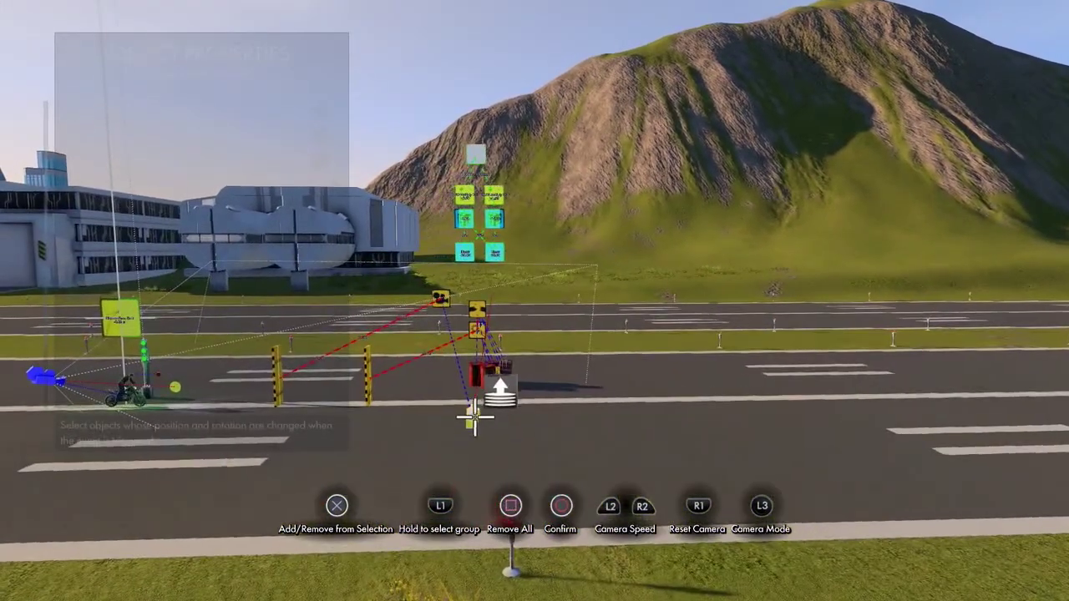
key("Escape")
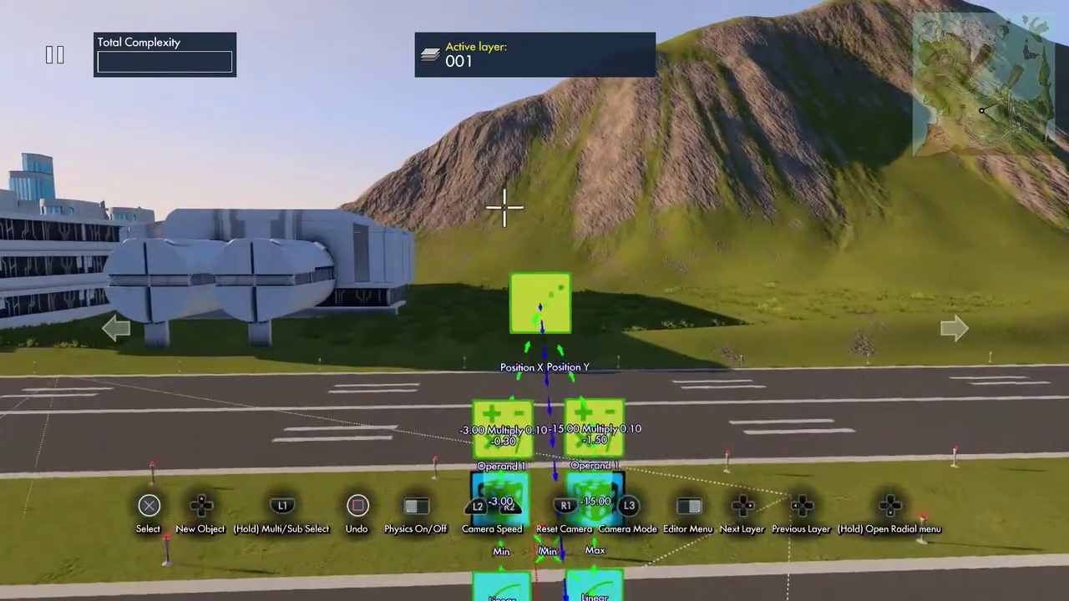
- Add an interval trigger beside the object position event and set its interval to 1 tick
key("Left")
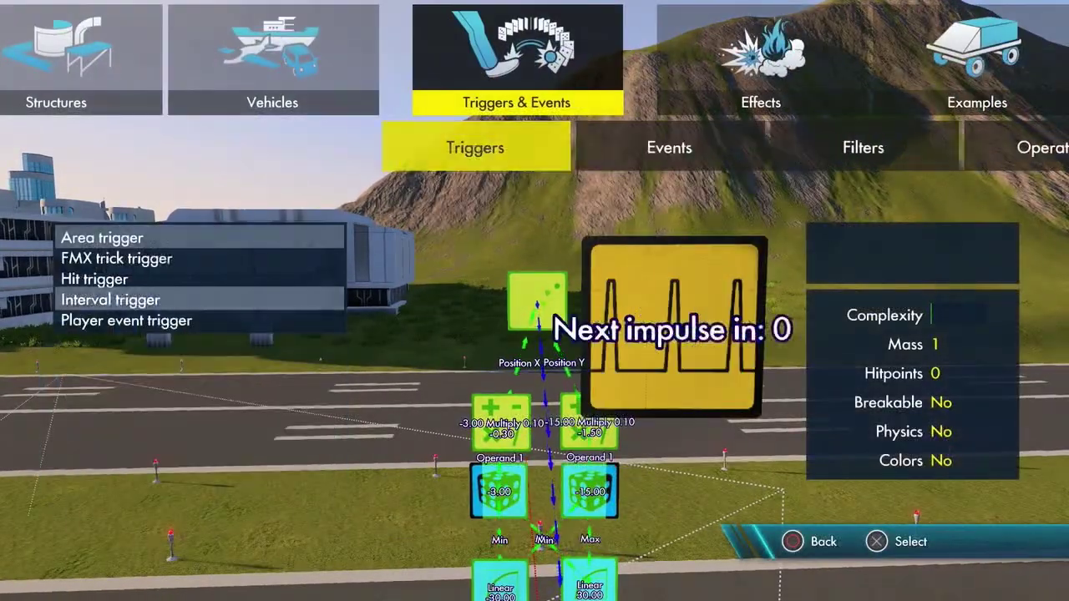
key("Return")
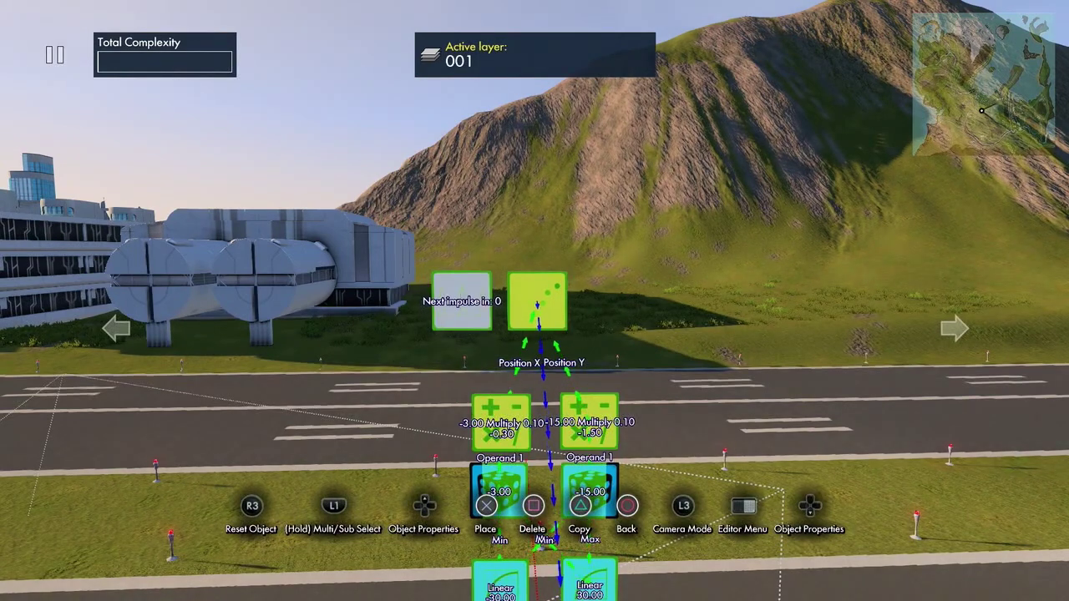
key("Up")
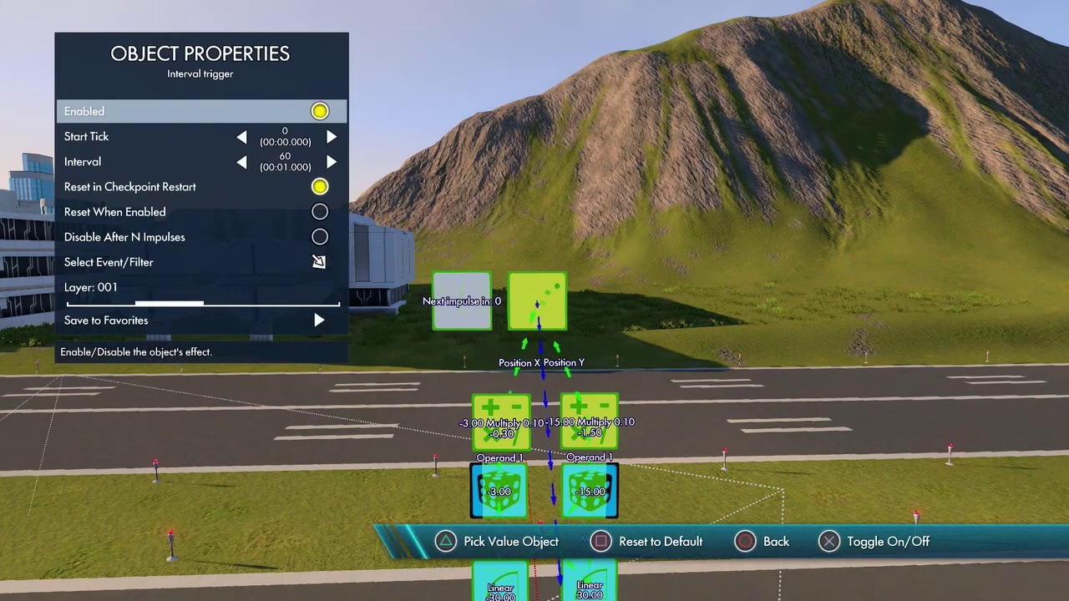
key("Down")
key("Down")
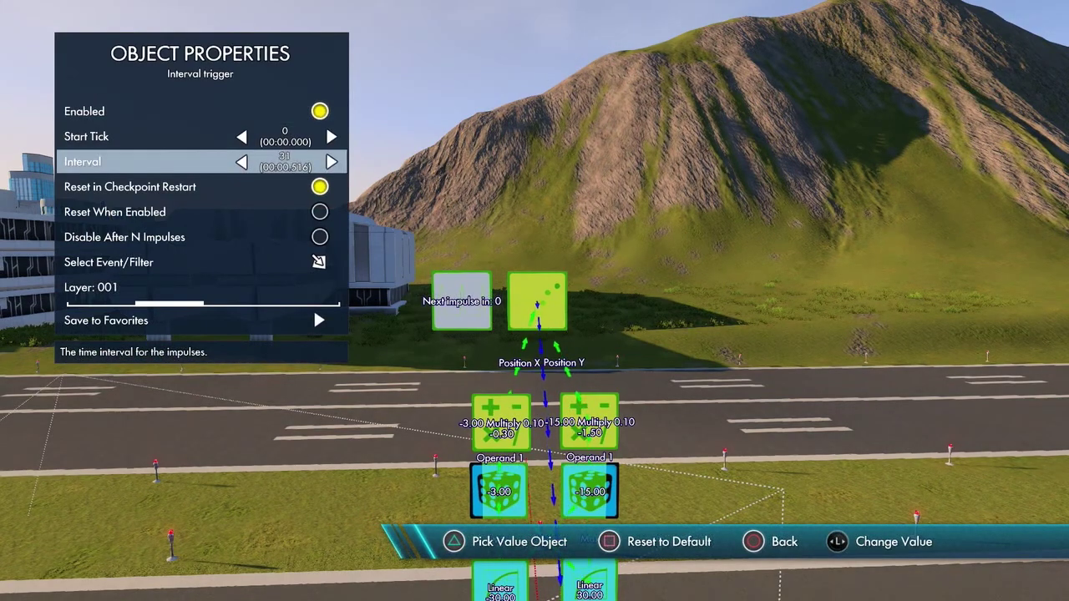
- Make the object position event the target of the interval trigger's impulses
key("Down")
key("Down")
key("Down")
key("Down")
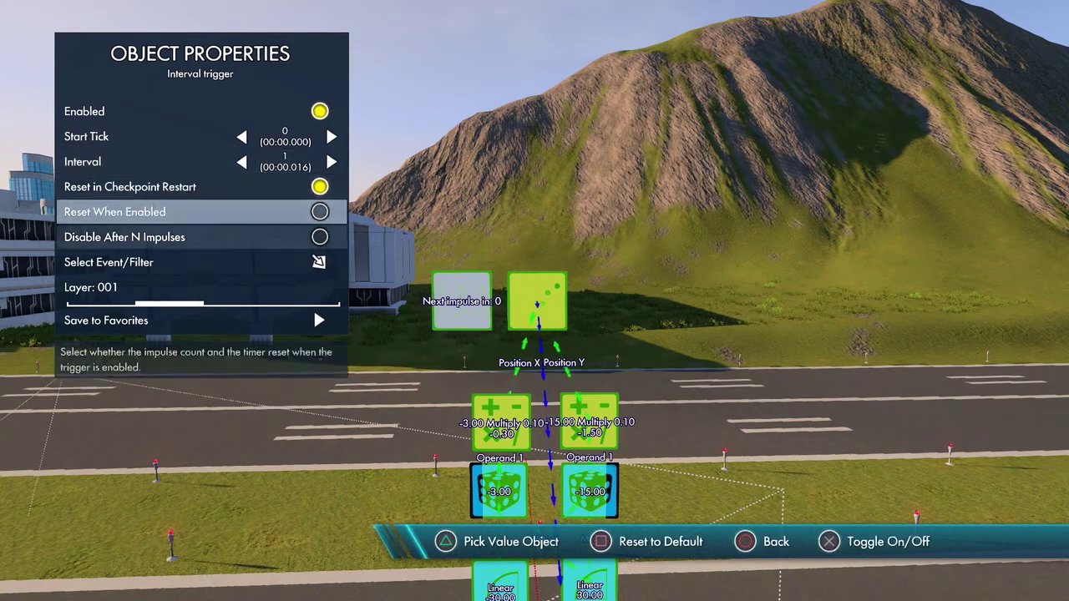
key("Return")
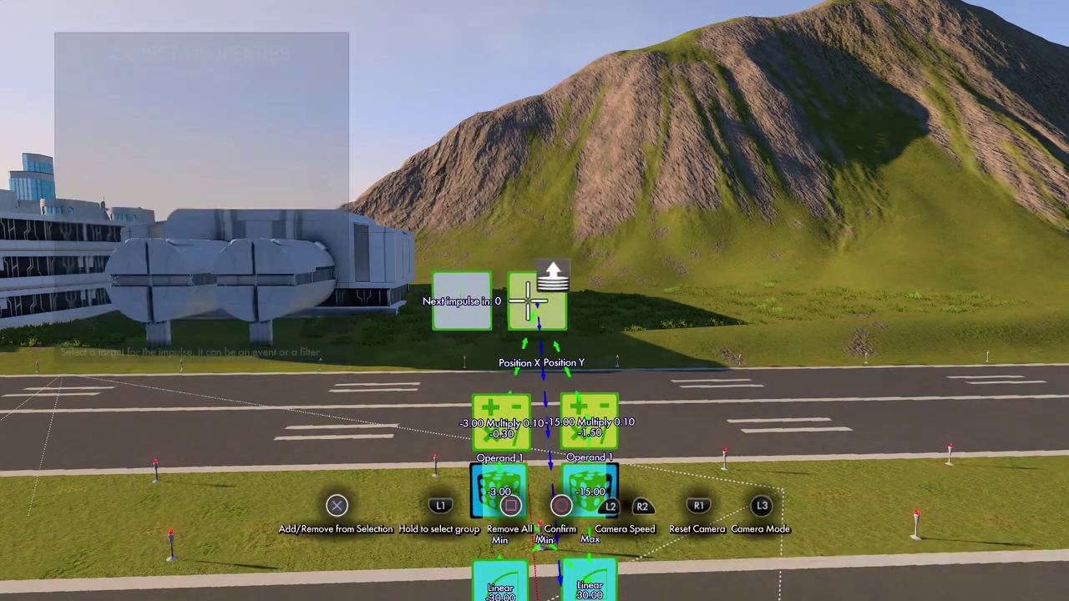
key("Return")
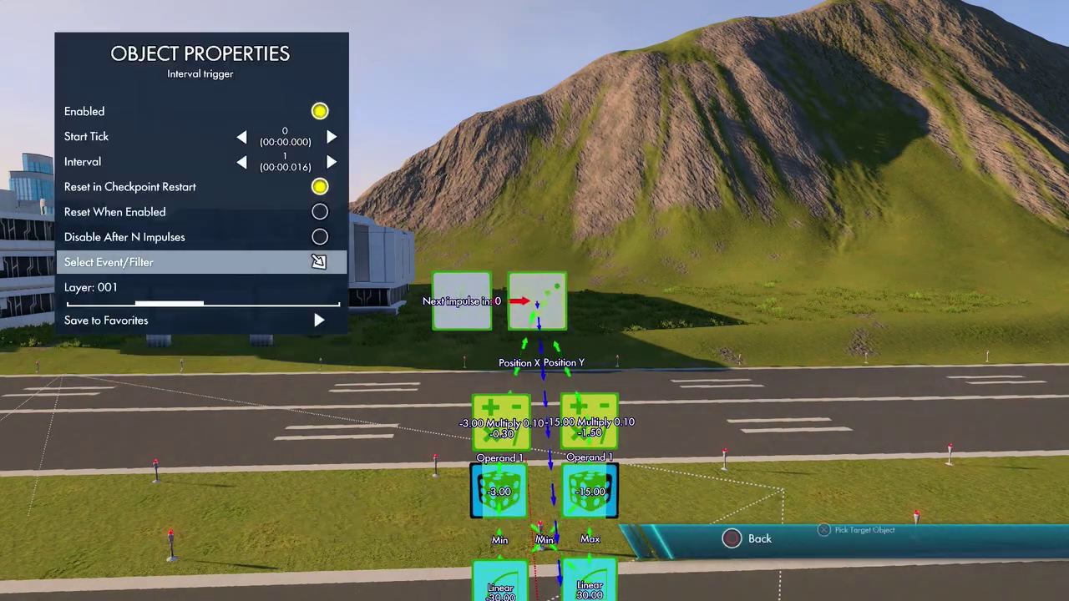
key("Escape")
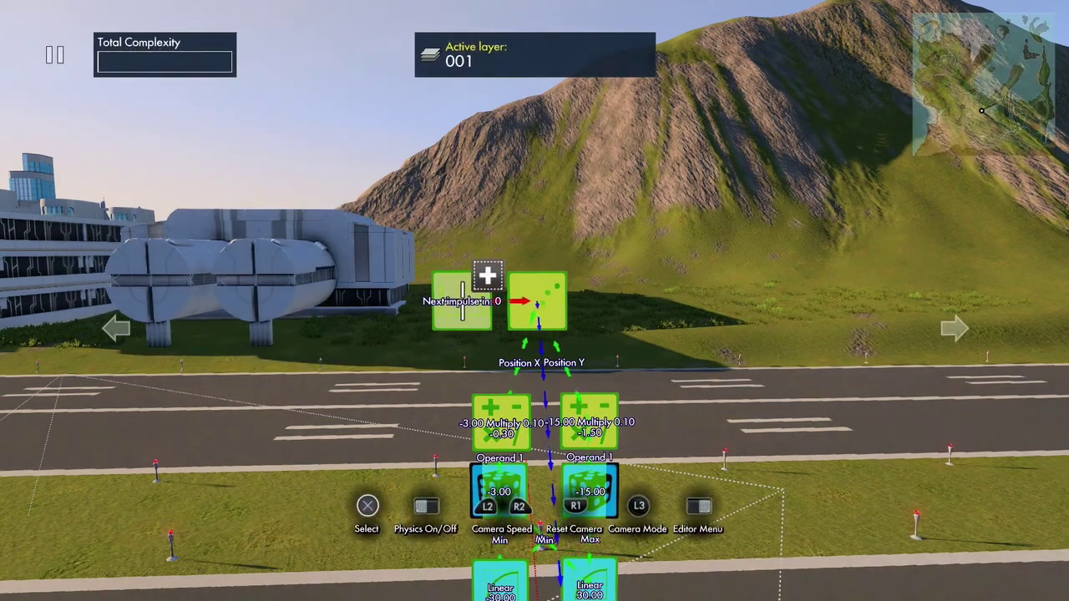
- Disable the interval trigger that sends impulses to the object position event
key("Return")
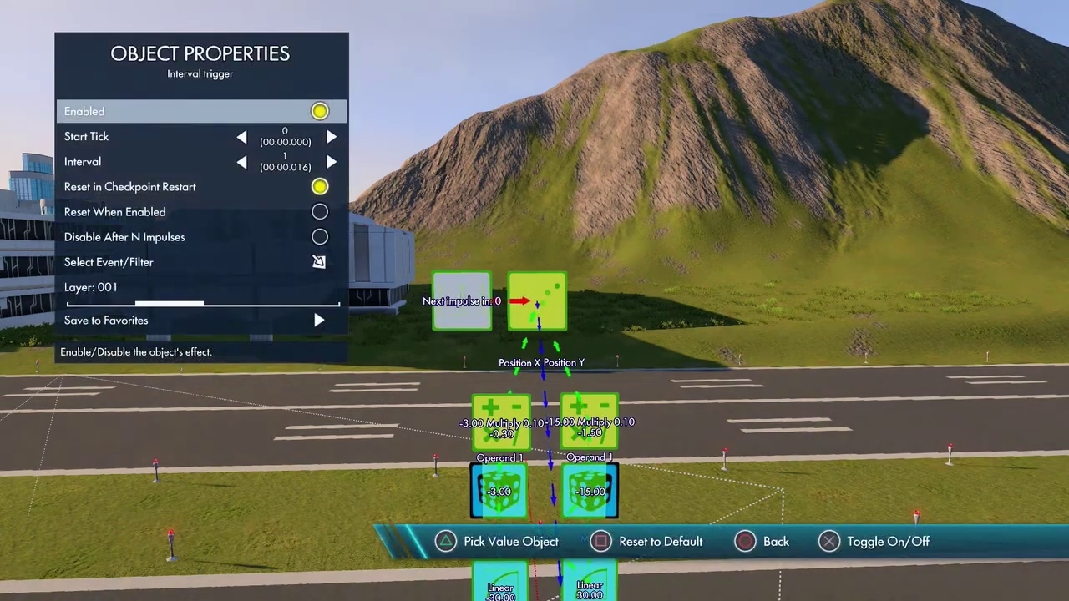
key("Return")
key("Escape")
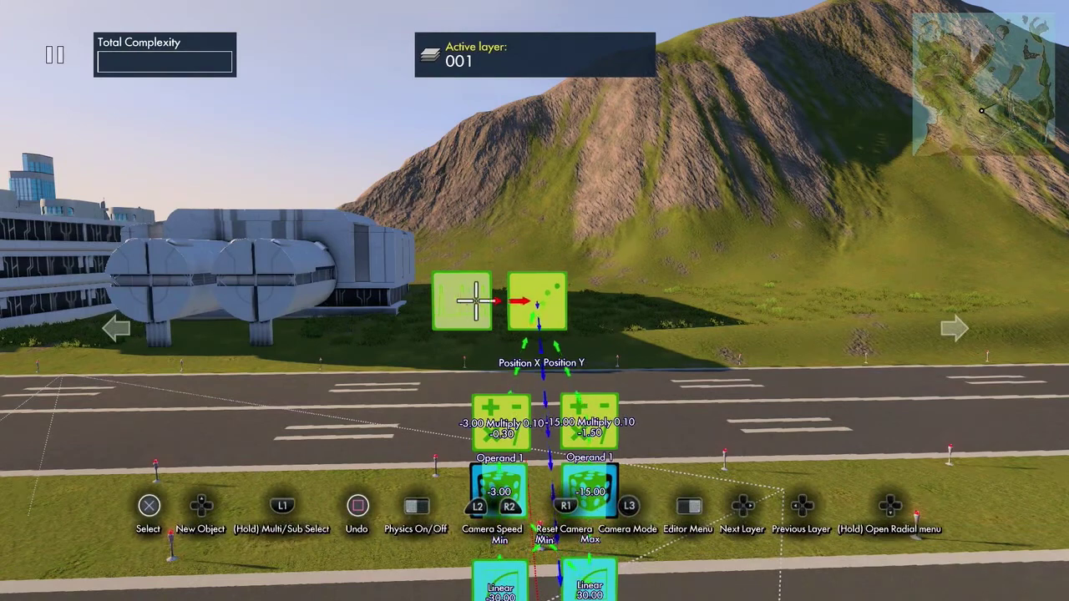
- Disable the object position event beside the interval trigger
key("Return")
key("Return")
key("Return")
key("Return")
key("Escape")
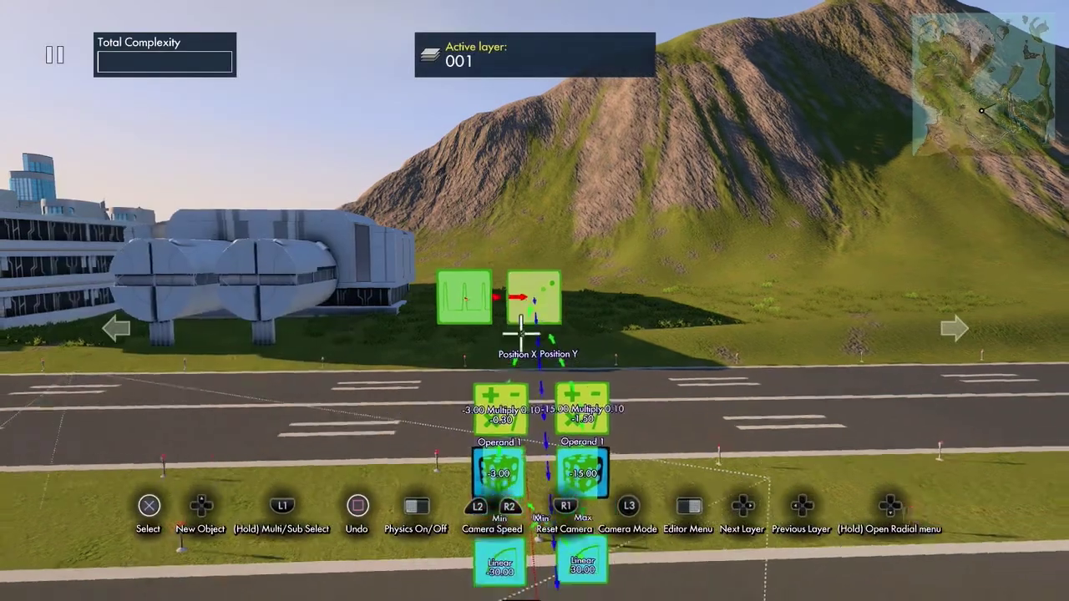
- Disable both linear curve data sources together so they do not generate values from the start
key("shift")
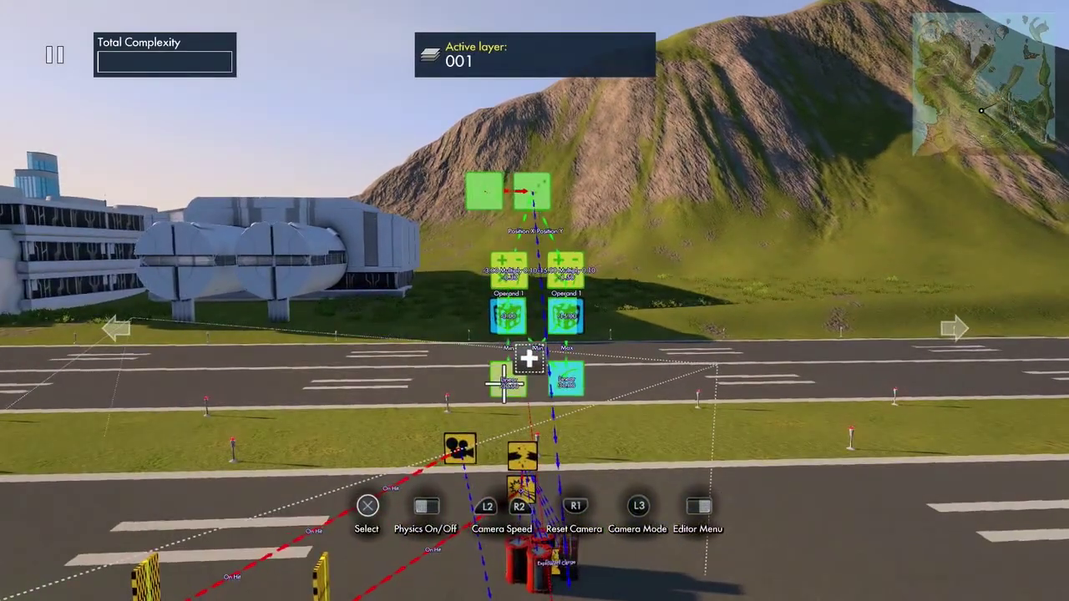
key("Return")
key("Up")
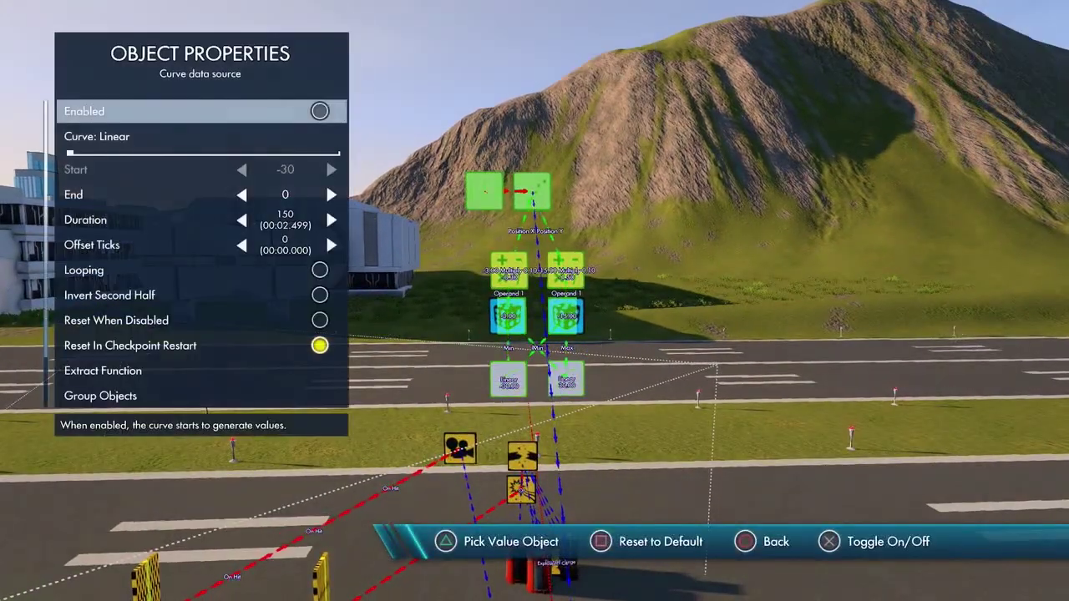
key("Escape")
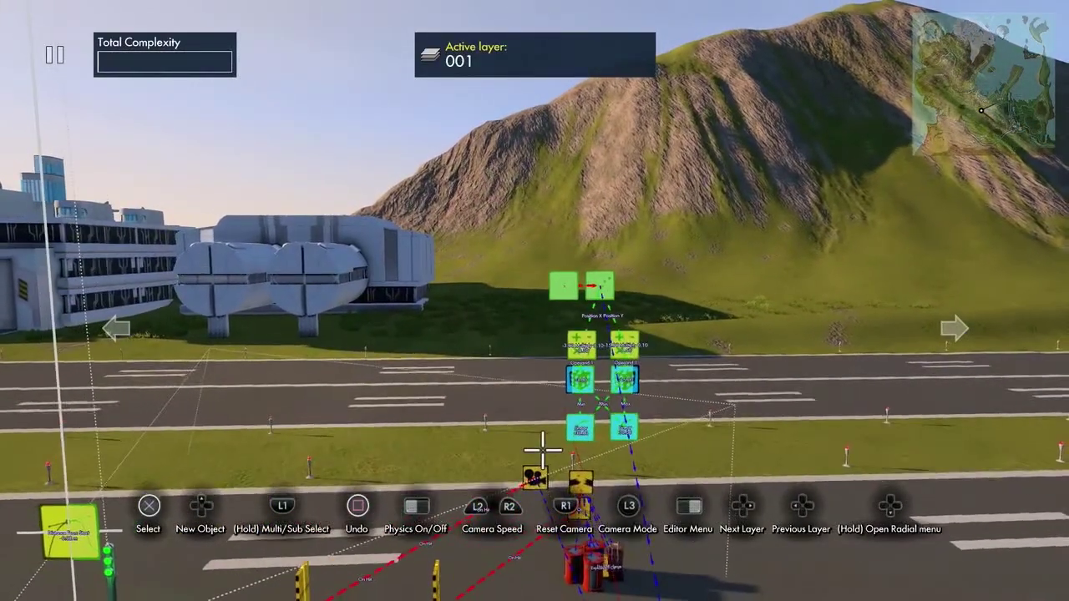
- Add a state event beside the interval trigger and set its type to On
key("Escape")
key("Right")
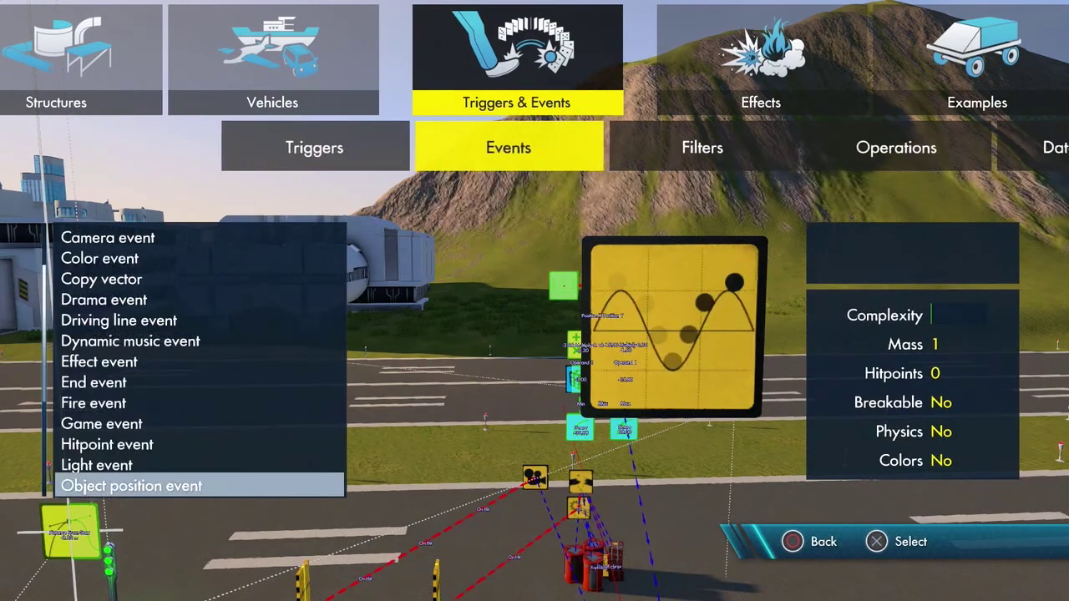
key("Down")
key("Down")
key("Down")
key("Down")
key("Down")
key("Down")
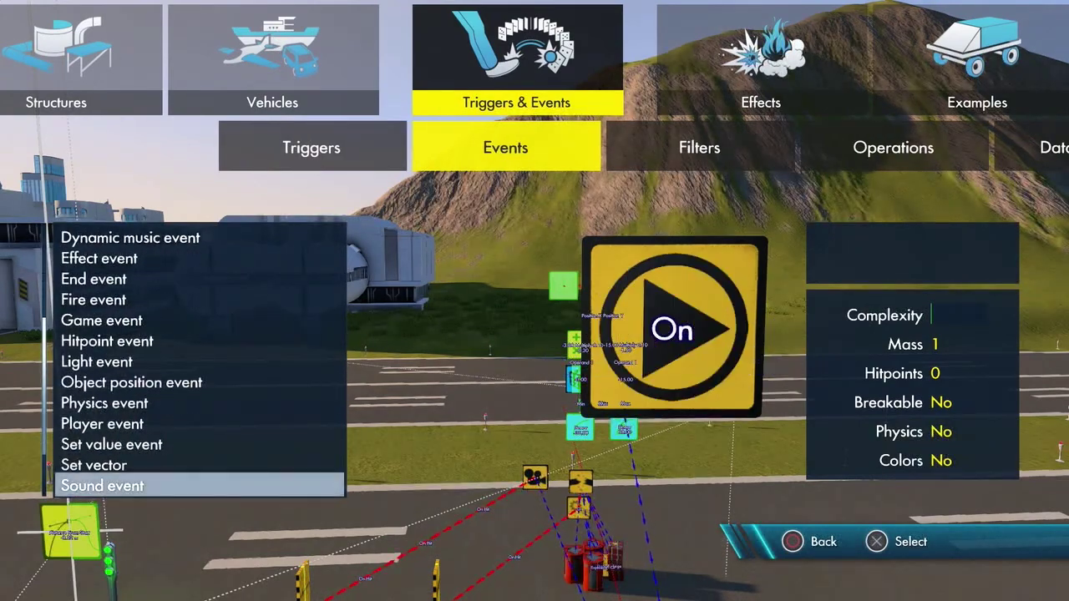
key("Return")
key("Return")
key("Return")
key("Return")
key("Return")
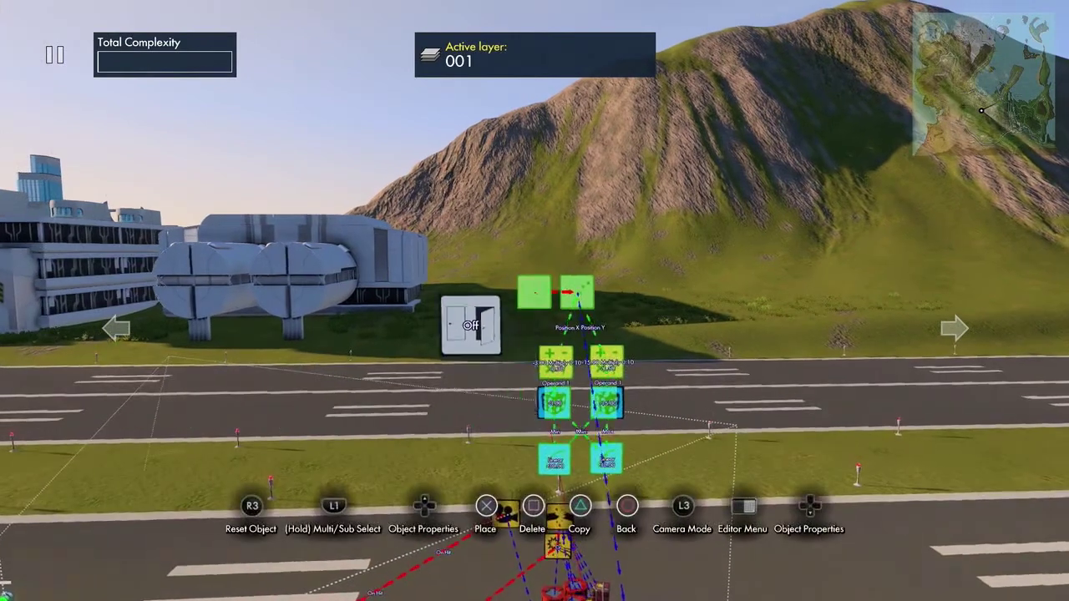
key("Up")
key("Down")
key("Right")
- Choose the interval trigger, the object position event and both curve data sources as the On state event's targets
key("Down")
key("Down")
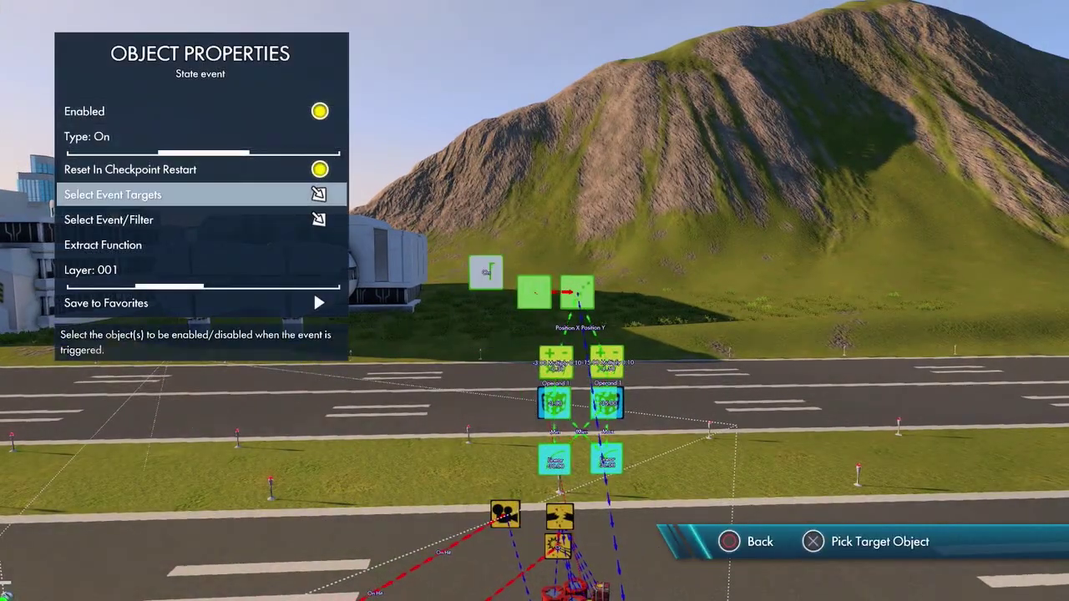
key("Return")
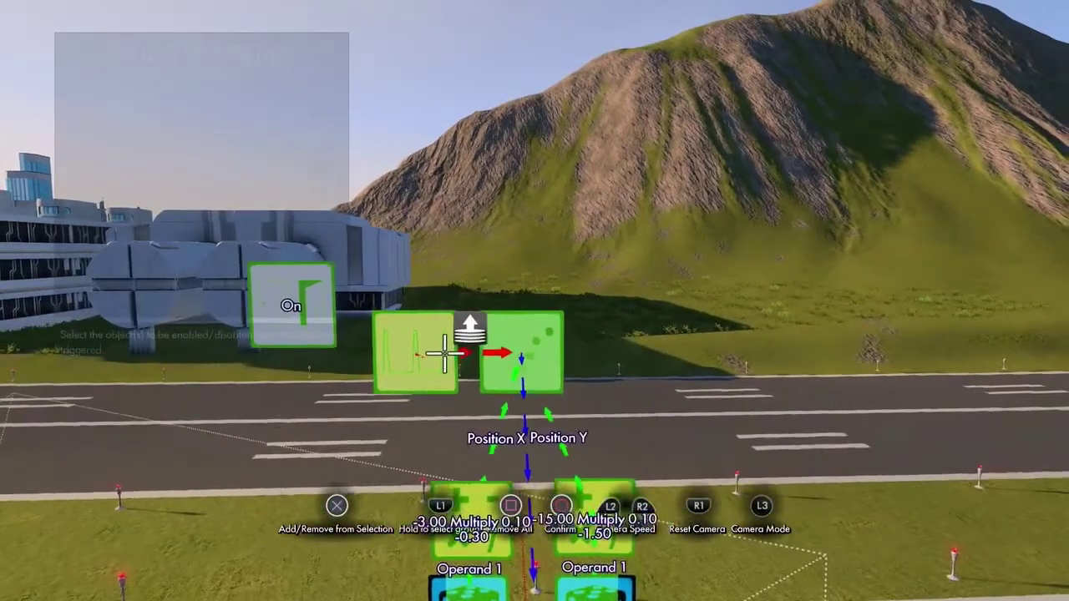
left_click(444, 355)
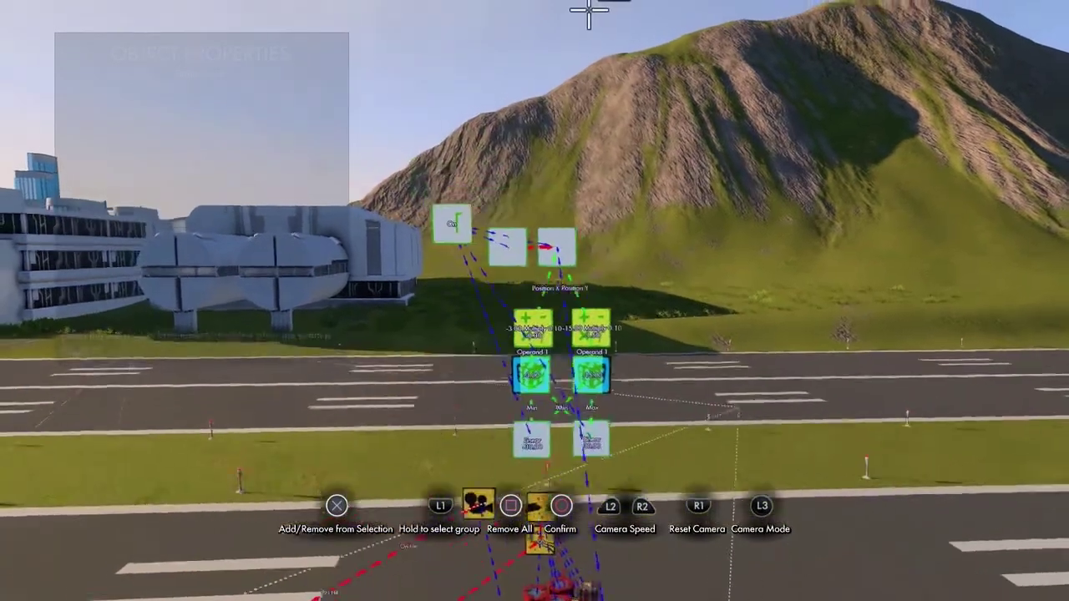
key("Escape")
key("Escape")
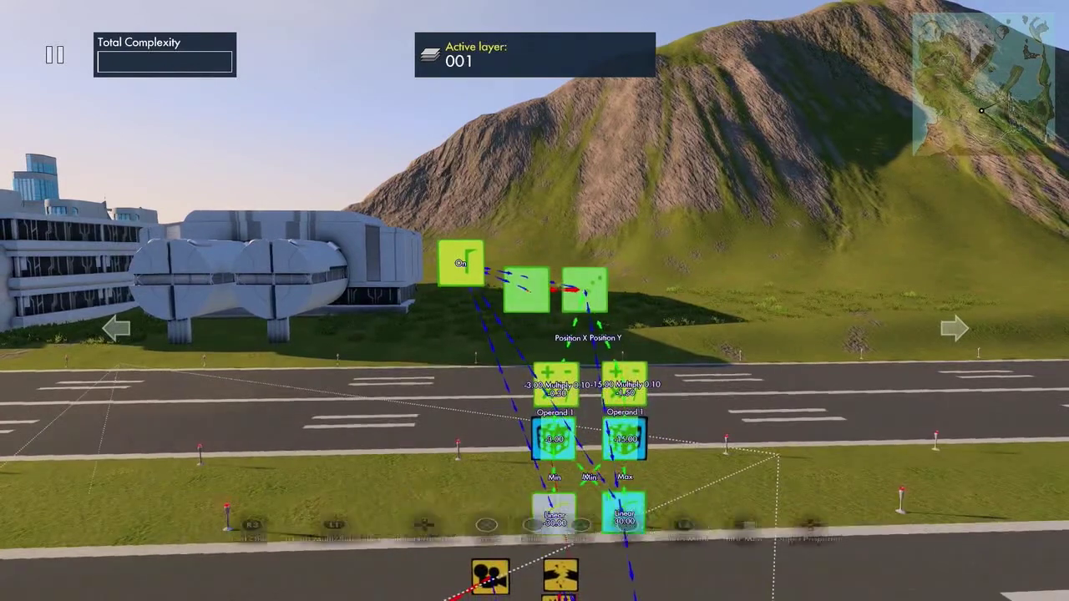
- Check the duration of the curve data source that starts at -30
left_click(570, 502)
key("Down")
key("Down")
key("Down")
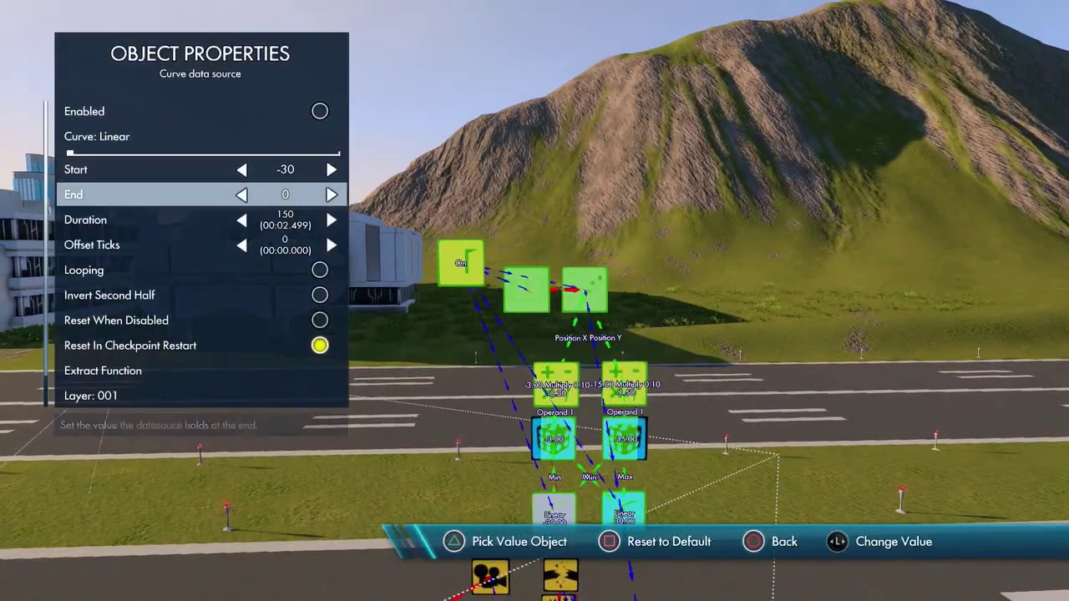
key("Down")
key("Escape")
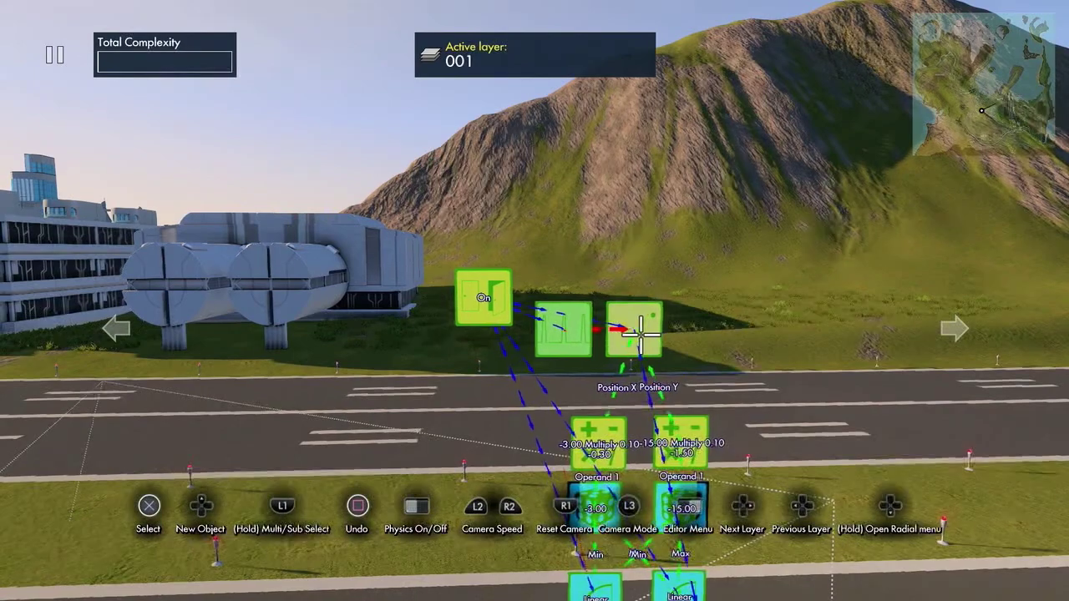
- Add an impulse delay filter directly above the On state event
key("Escape")
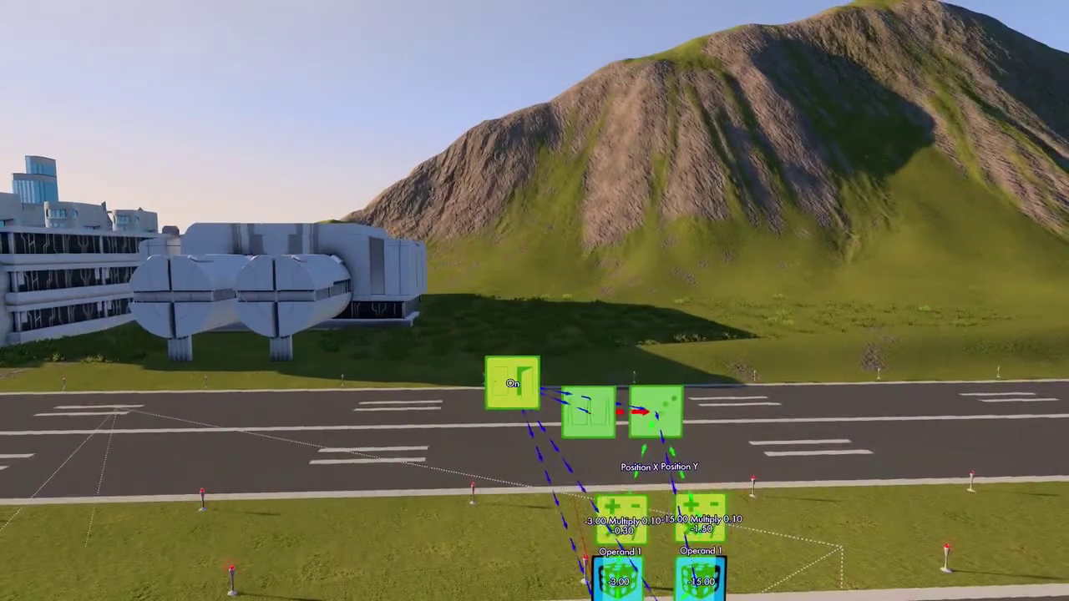
key("Right")
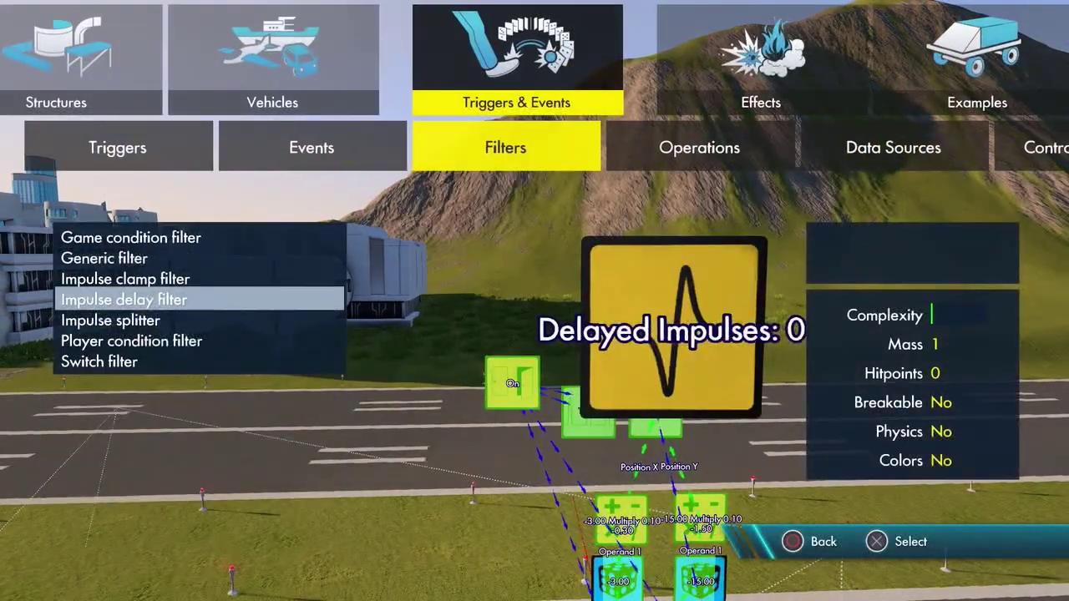
key("Up")
key("Down")
key("Return")
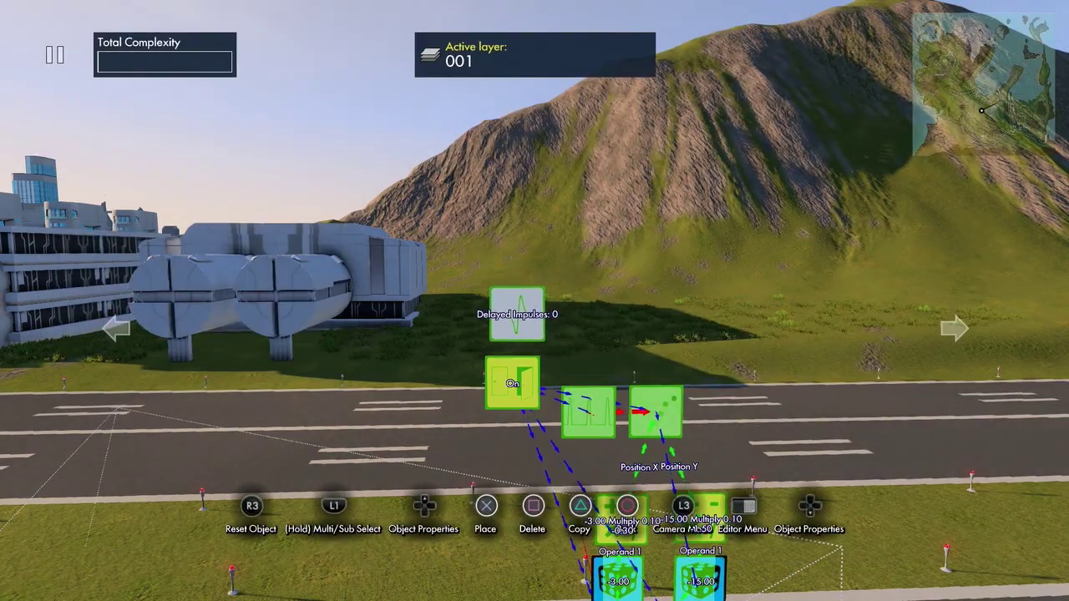
- Set the impulse delay filter's delay to 150 ticks
key("Up")
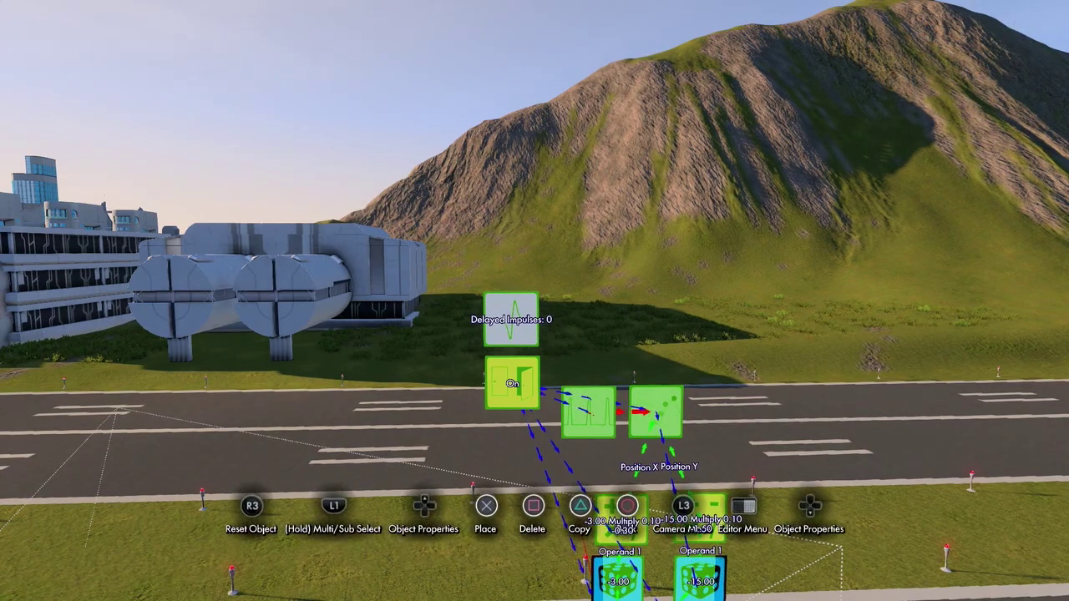
key("Down")
key("Right")
key("Right")
key("Right")
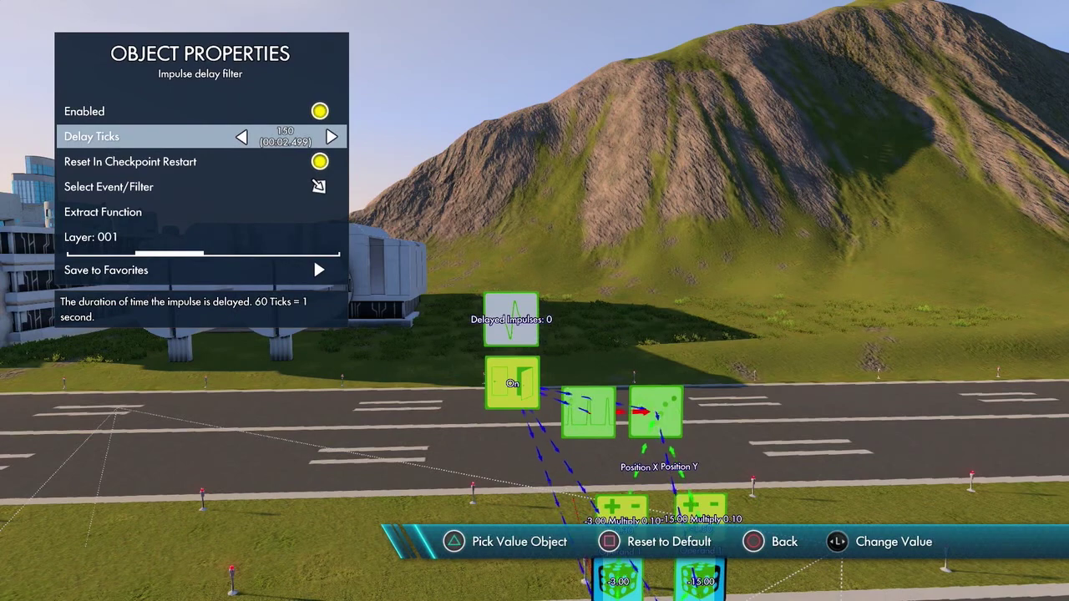
key("Escape")
- Copy the On state event with its targets above the delay filter and set the copy's type to Off
left_click(512, 386)
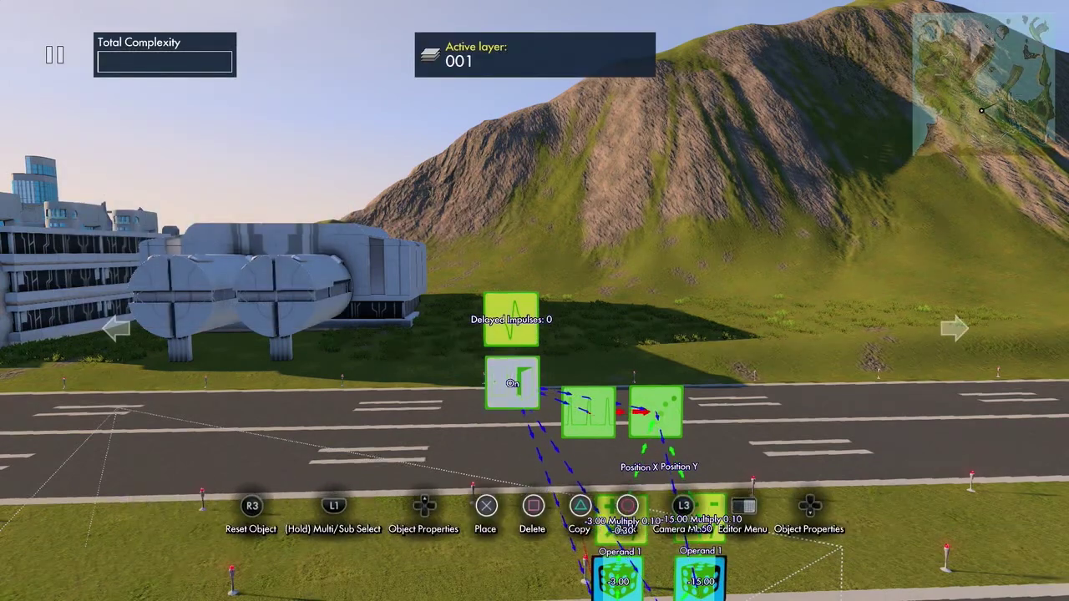
key("Up")
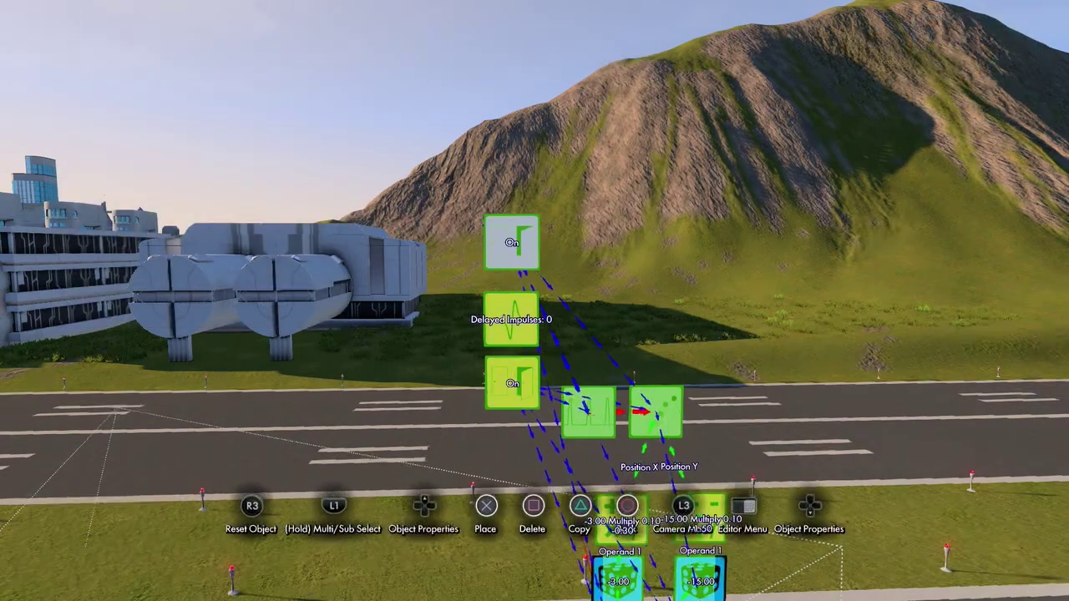
key("Down")
key("Left")
key("Escape")
left_click(512, 243)
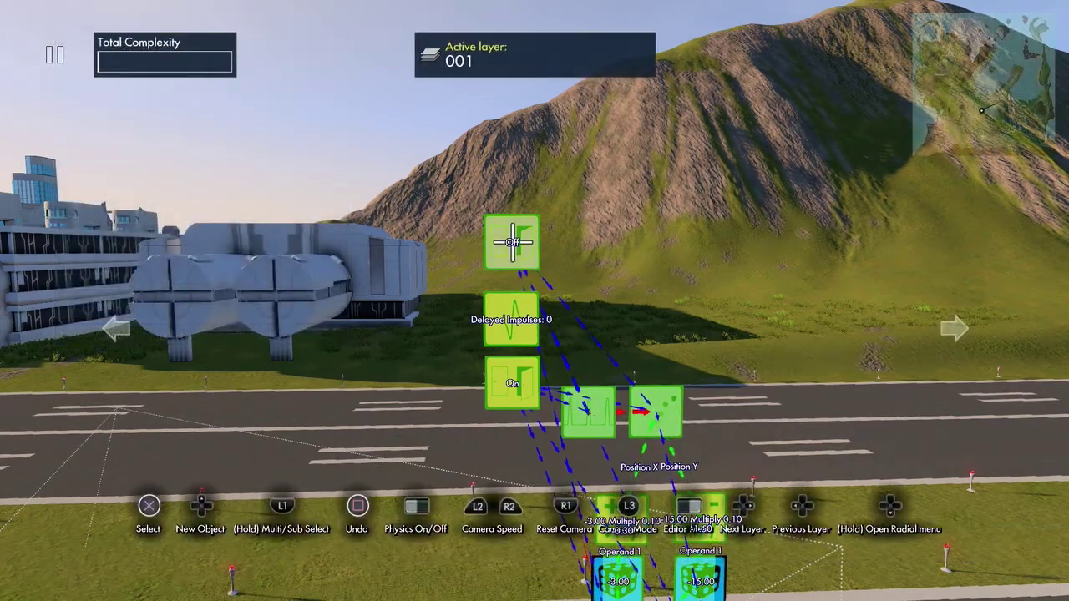
- Make the impulse delay filter the target of the On state event's impulses
left_click(513, 378)
key("Up")
key("Down")
key("Down")
key("Down")
key("Return")
key("Escape")
key("Escape")
- Make the Off state event the target of the impulse delay filter's impulses
left_click(513, 329)
key("Up")
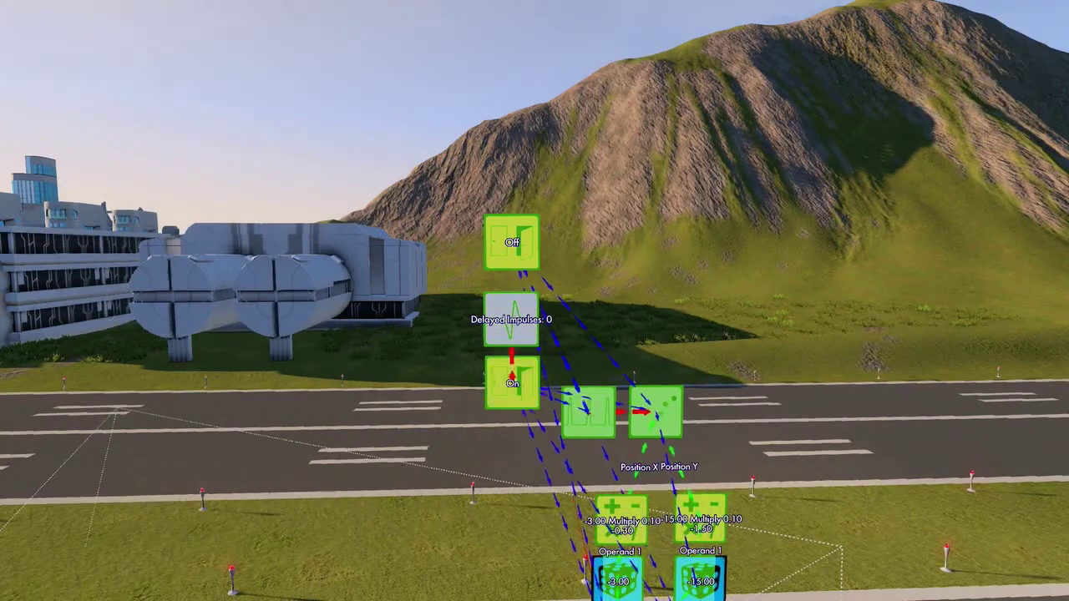
key("Down")
key("Down")
key("Down")
key("Return")
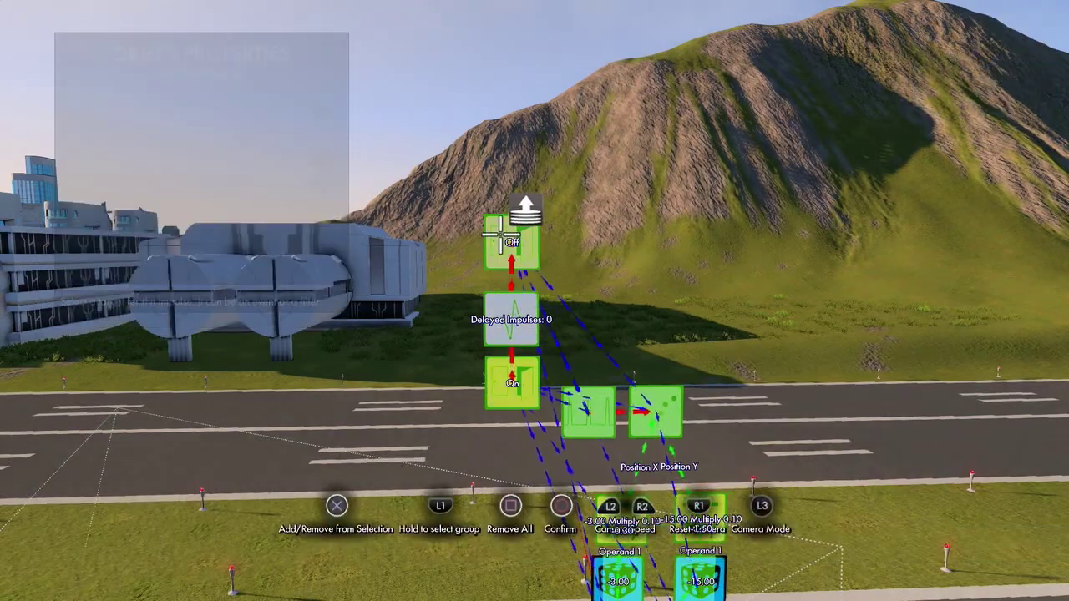
key("Escape")
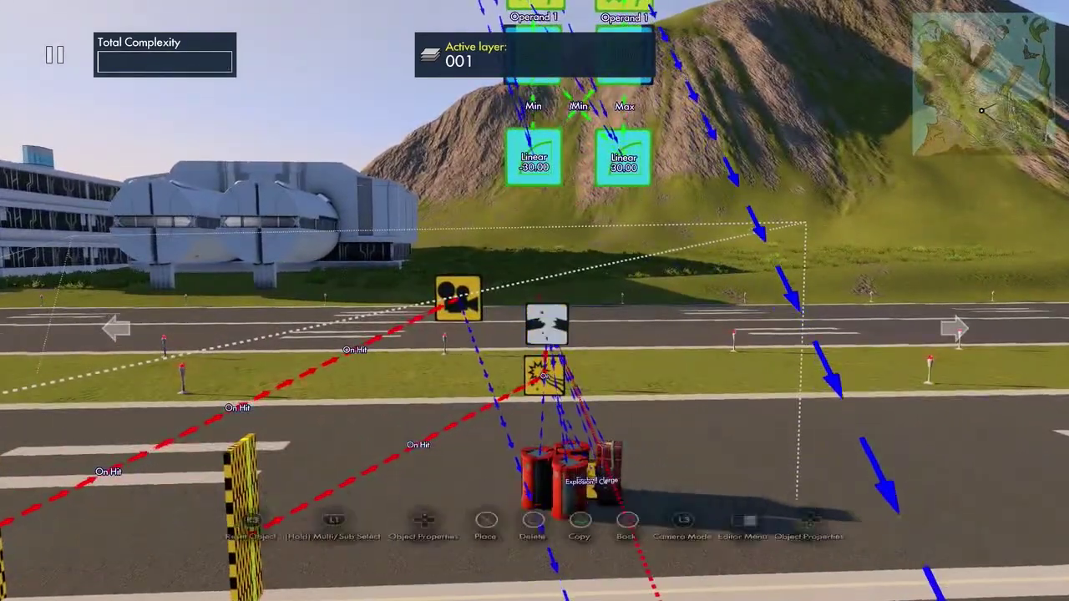
- Make the On state event the target of the impulses from the break event above the barrels
key("Down")
key("Down")
key("Down")
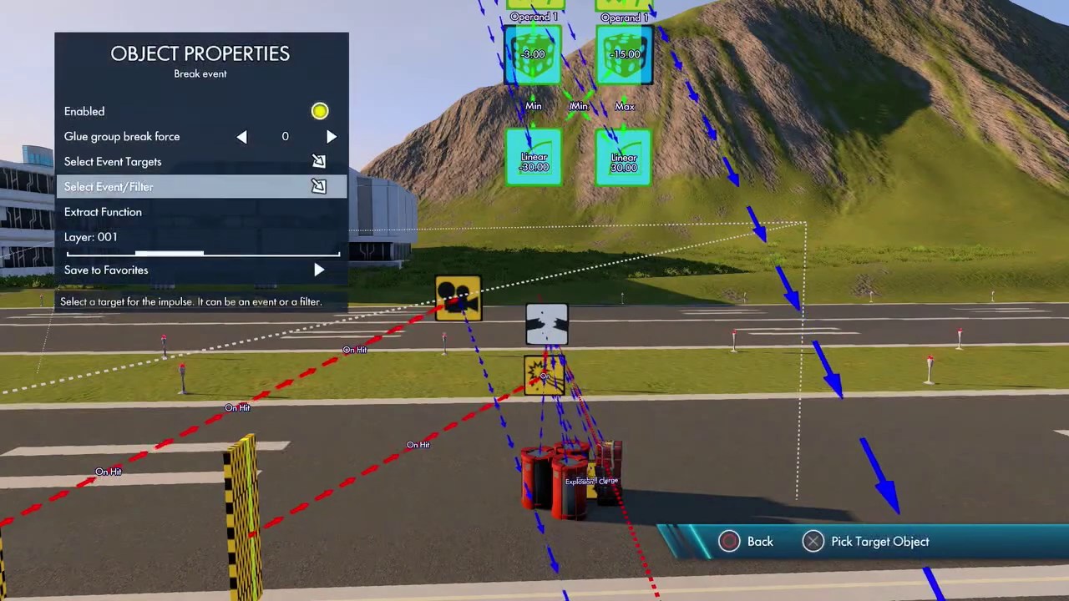
key("Return")
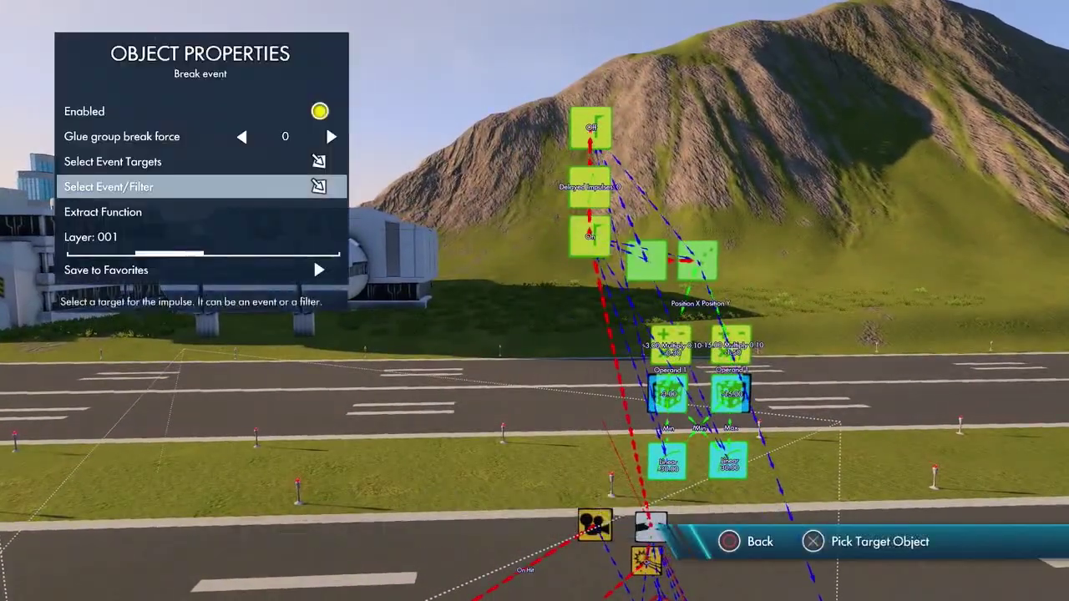
key("Escape")
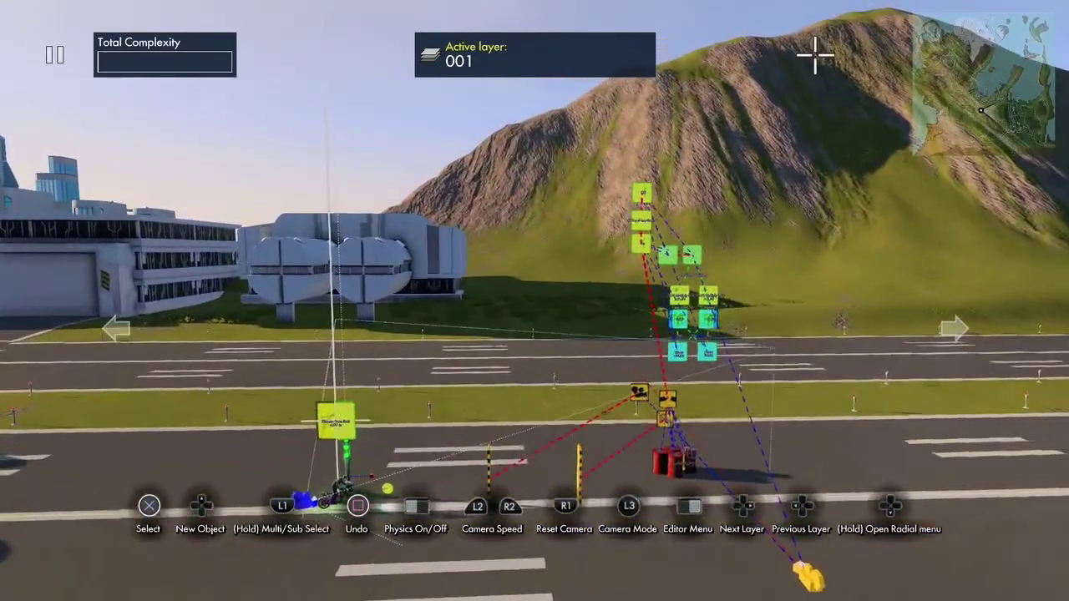
- Test-ride the bike past the exploding barrels to check the camera shake, and return to the editor
key("Escape")
key("Return")
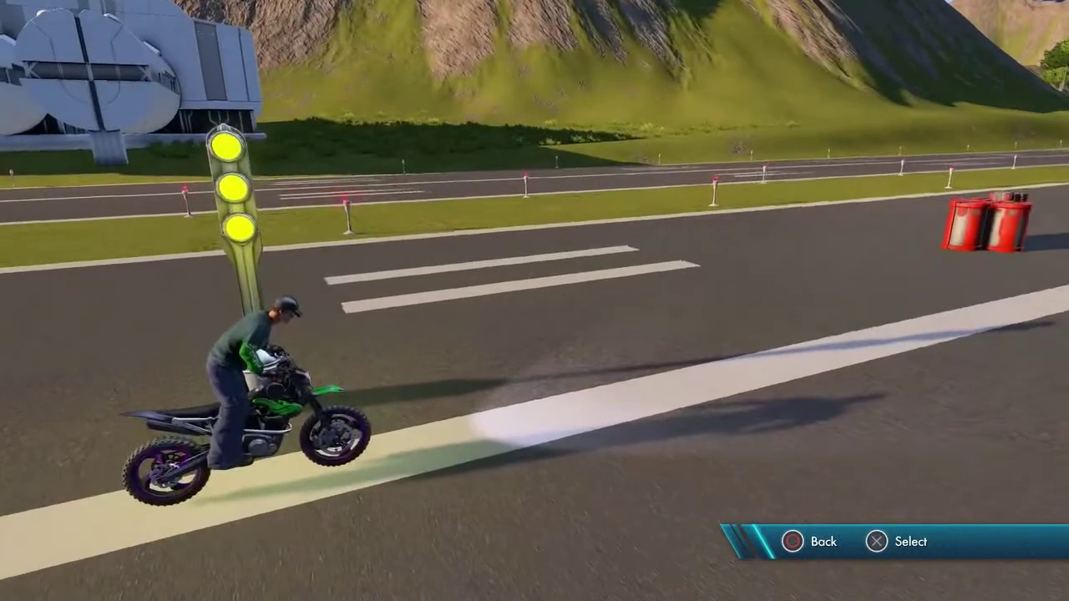
key("Up")
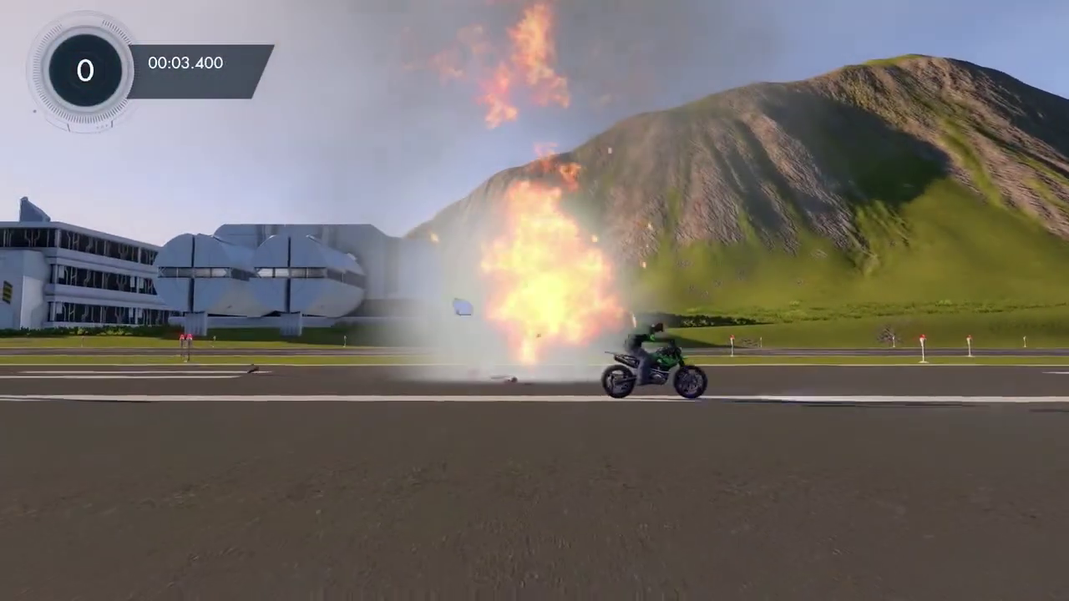
key("Escape")
key("Down")
key("Return")
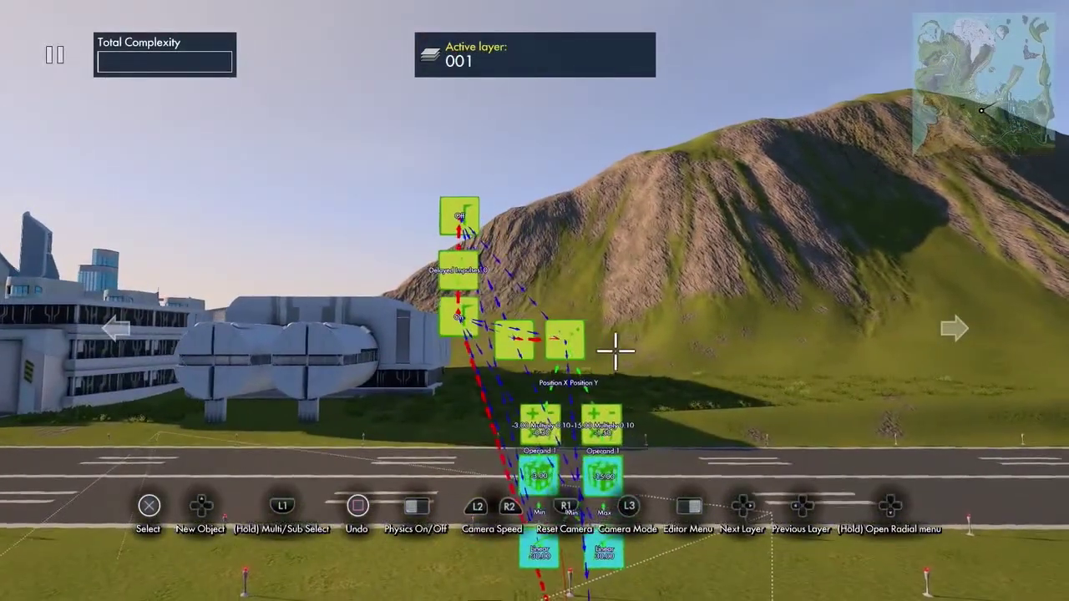
- Review the object position event's properties
left_click(593, 330)
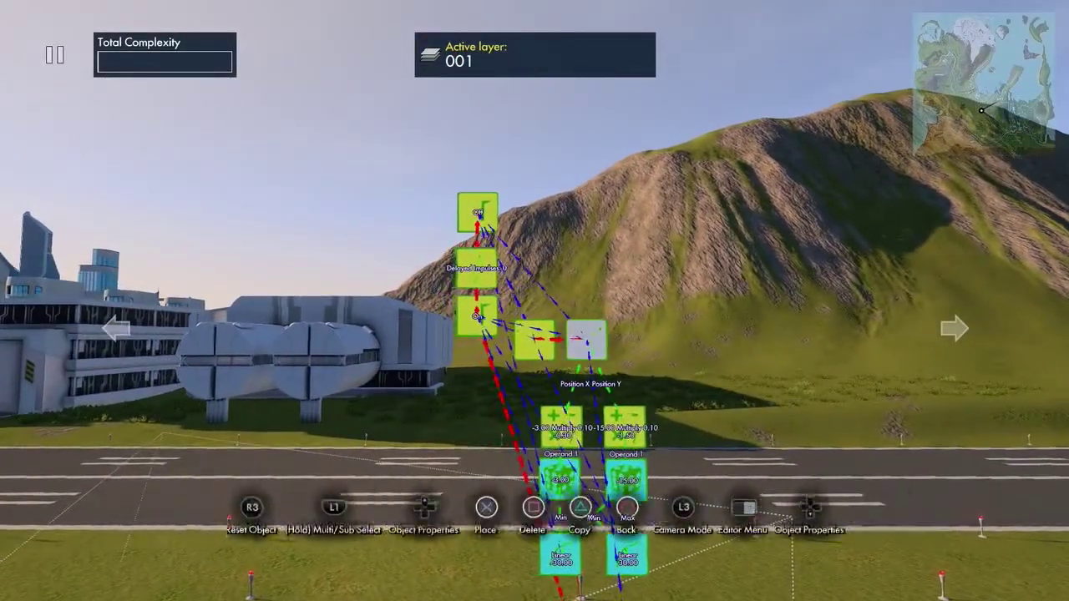
key("Return")
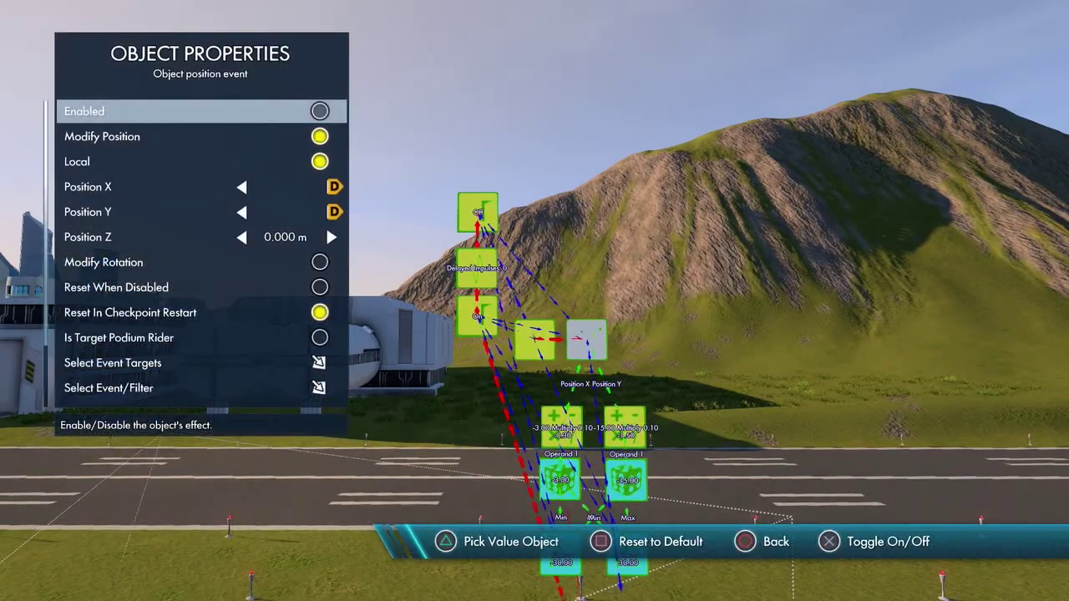
key("Escape")
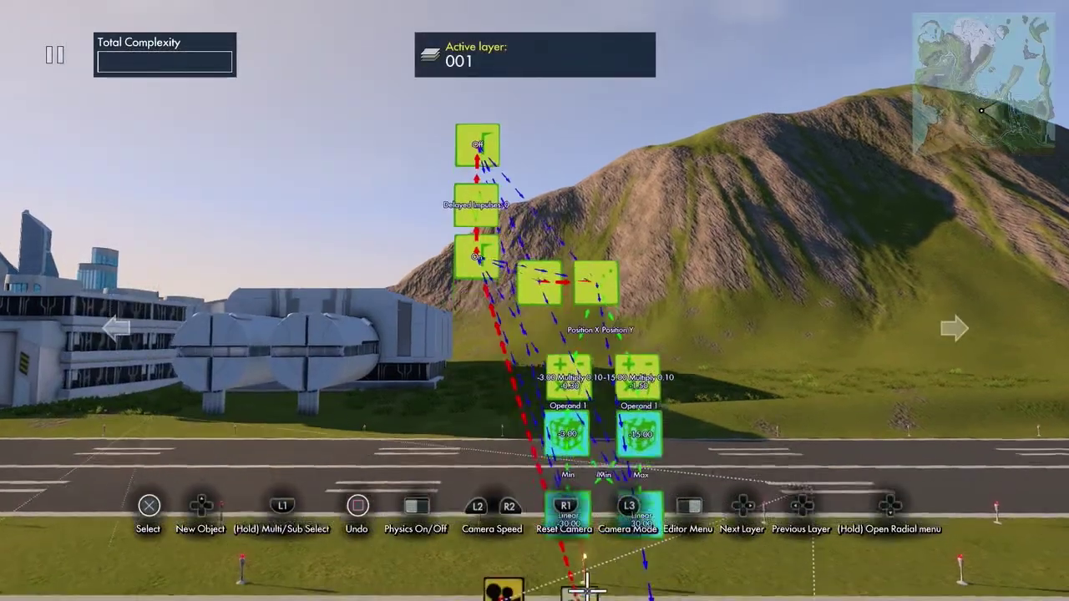
- Set the interval of both random data sources to 1 tick
key("shift")
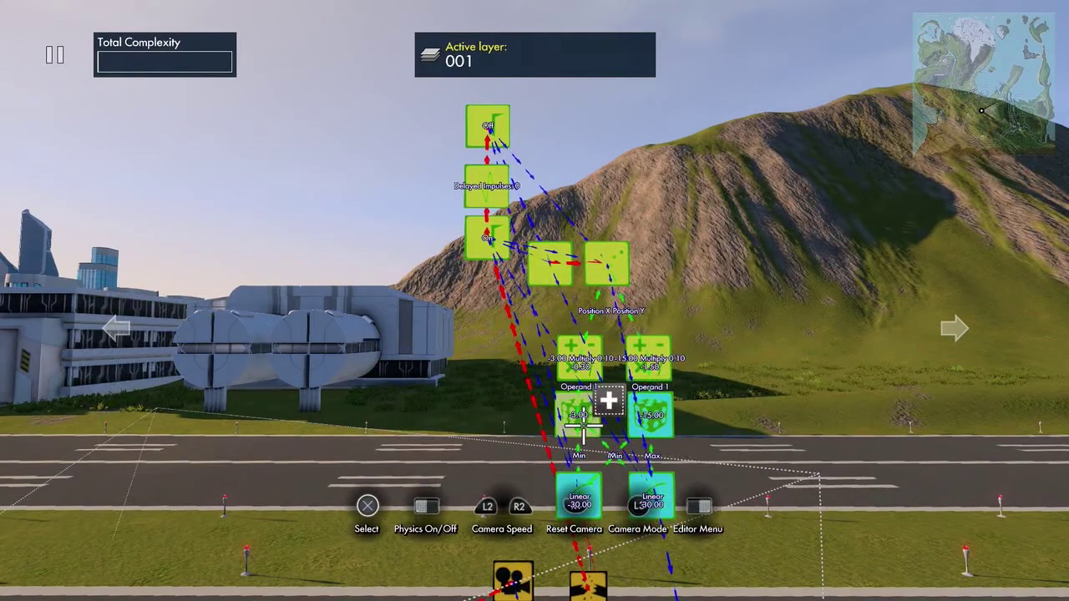
left_click(646, 425)
key("Down")
key("Down")
key("Down")
key("Down")
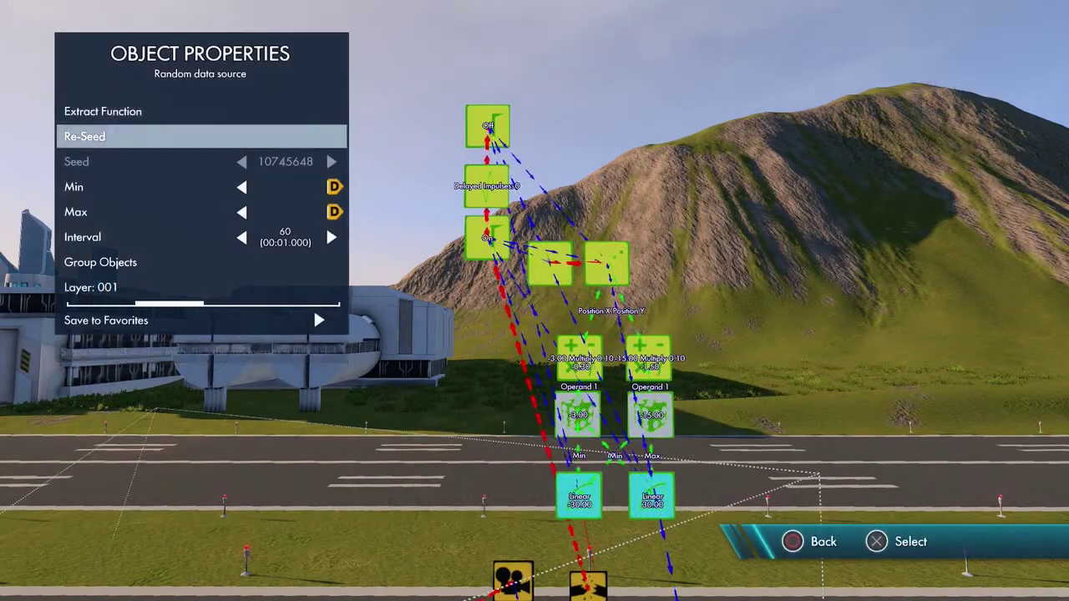
key("Down")
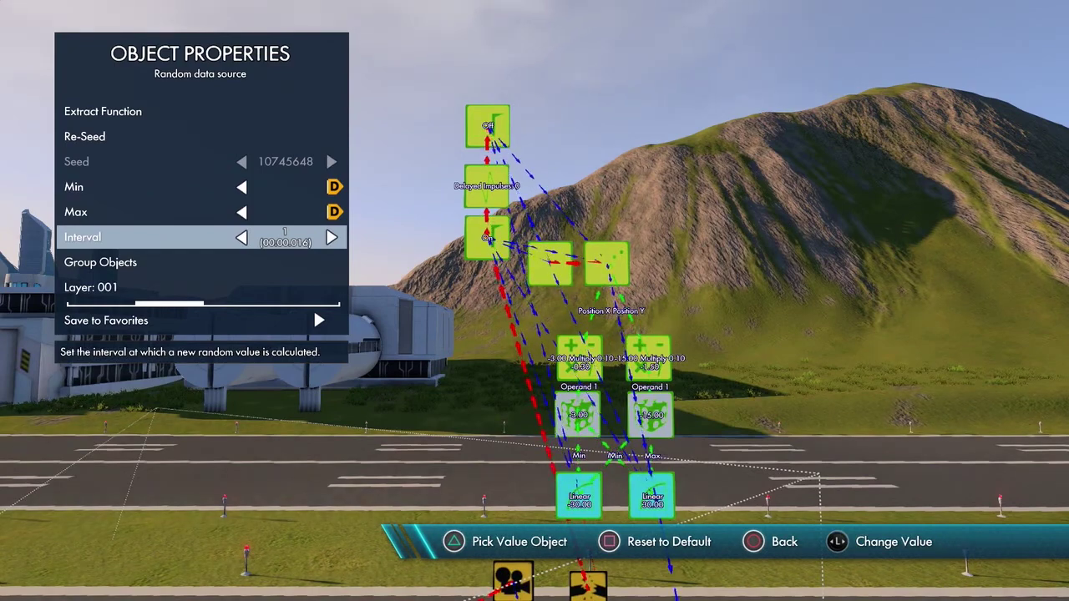
key("Escape")
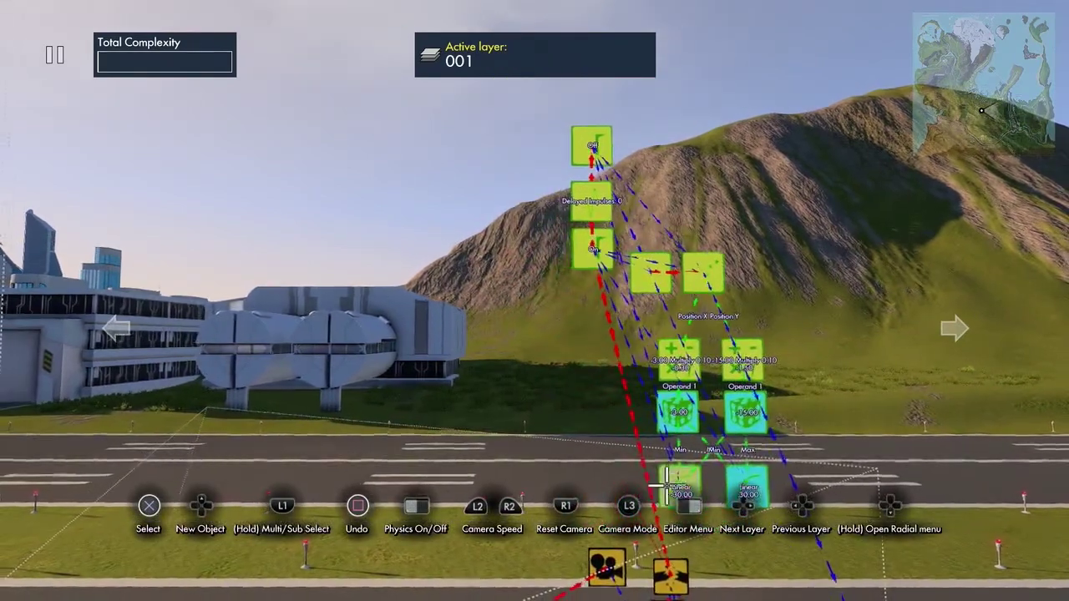
- Test the track past the exploding barrels to check the faster camera shake, and return to the editor
key("Escape")
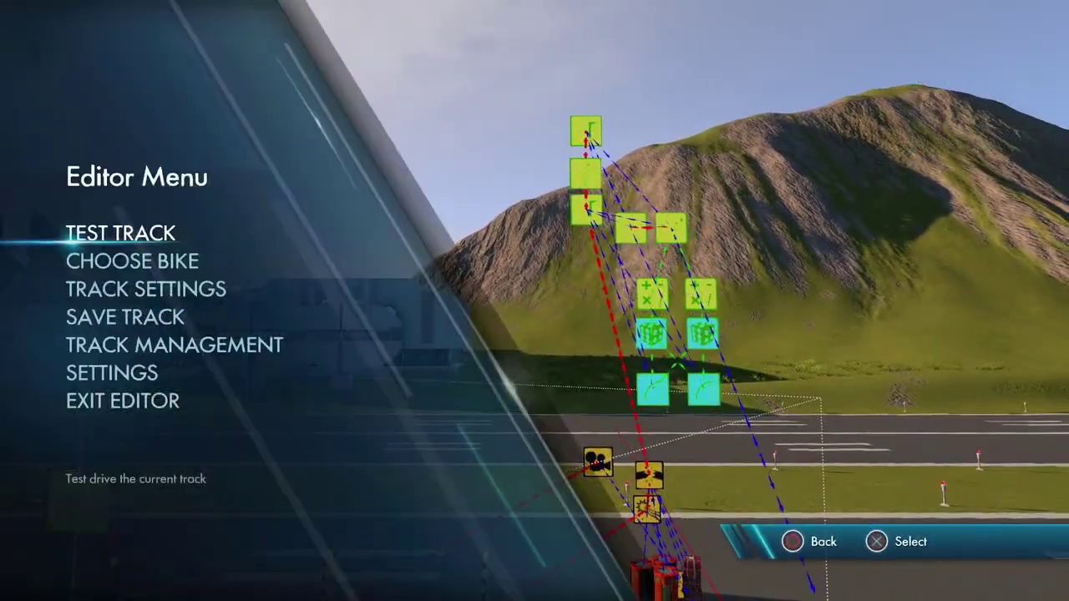
key("Return")
key("Up")
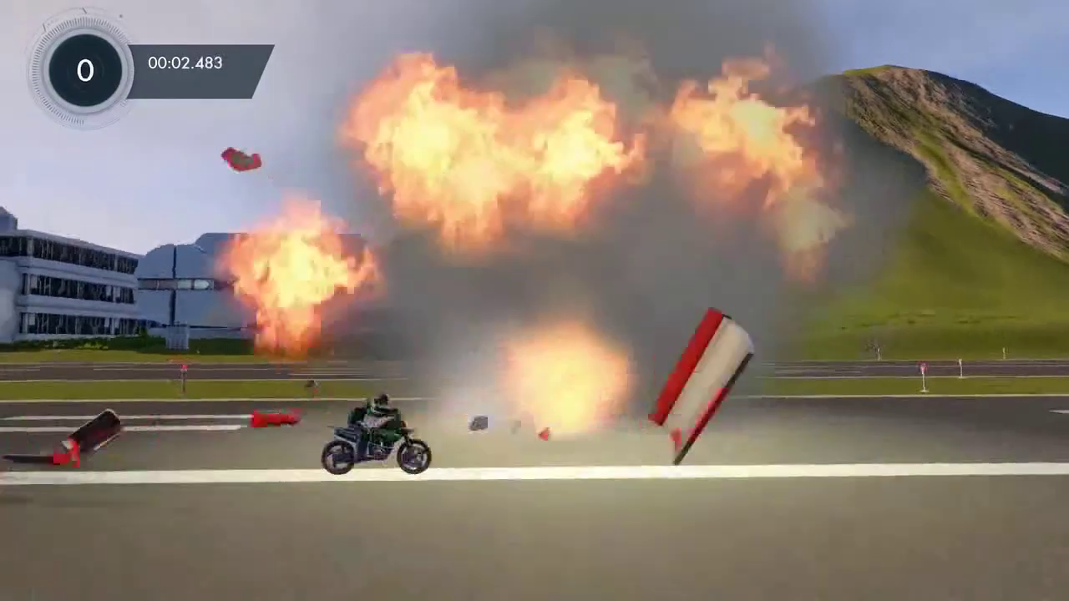
key("Escape")
key("Down")
key("Return")
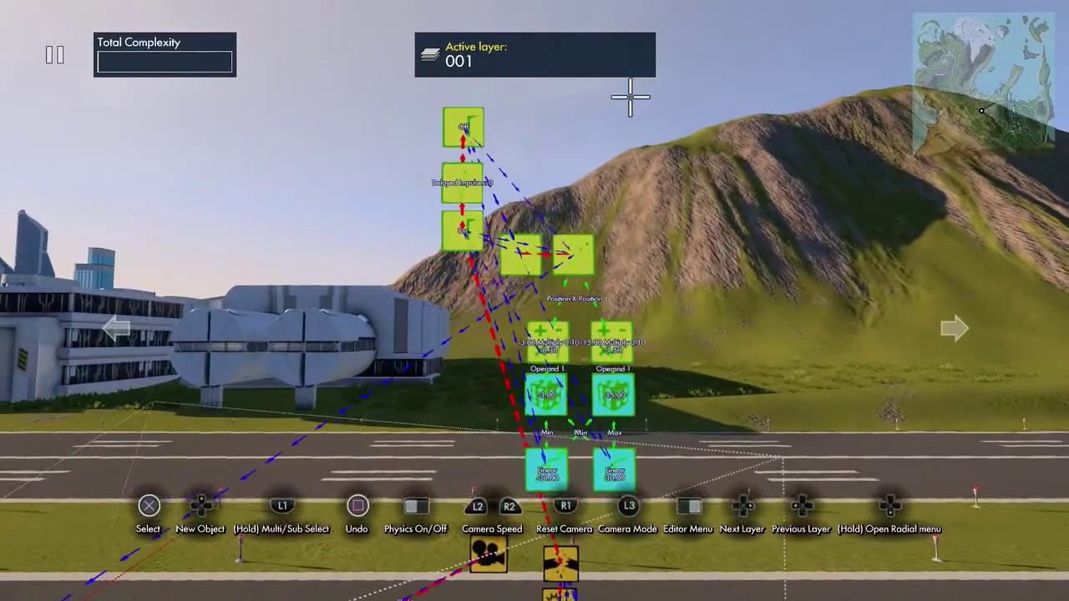
- Clear the event target of the object position event that receives the multiplied random X and Y values
left_click(594, 246)
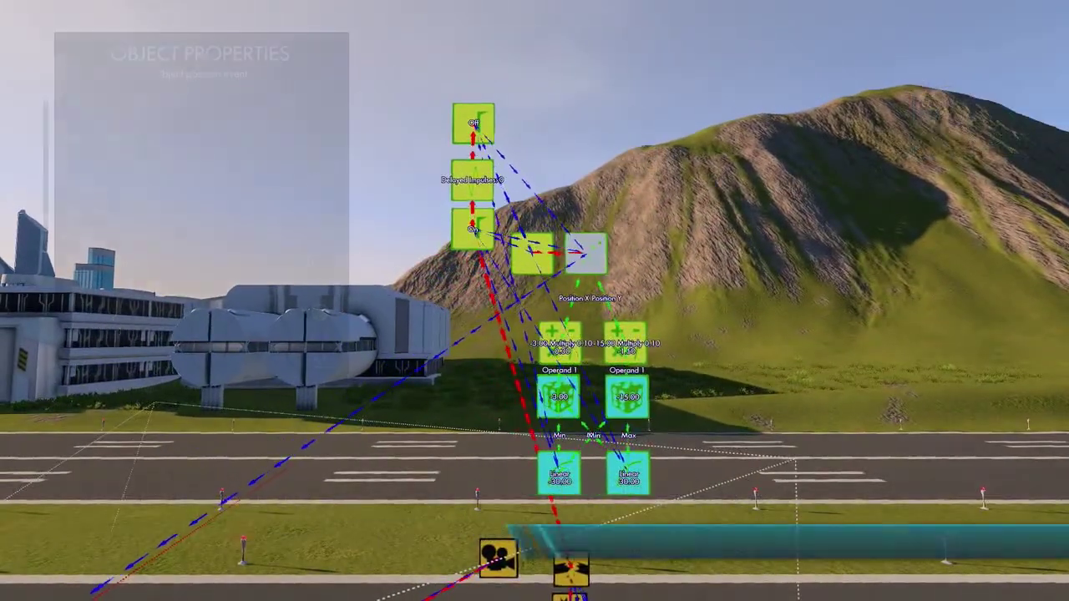
key("Down")
key("Down")
key("Down")
key("Down")
key("Down")
key("Down")
key("Down")
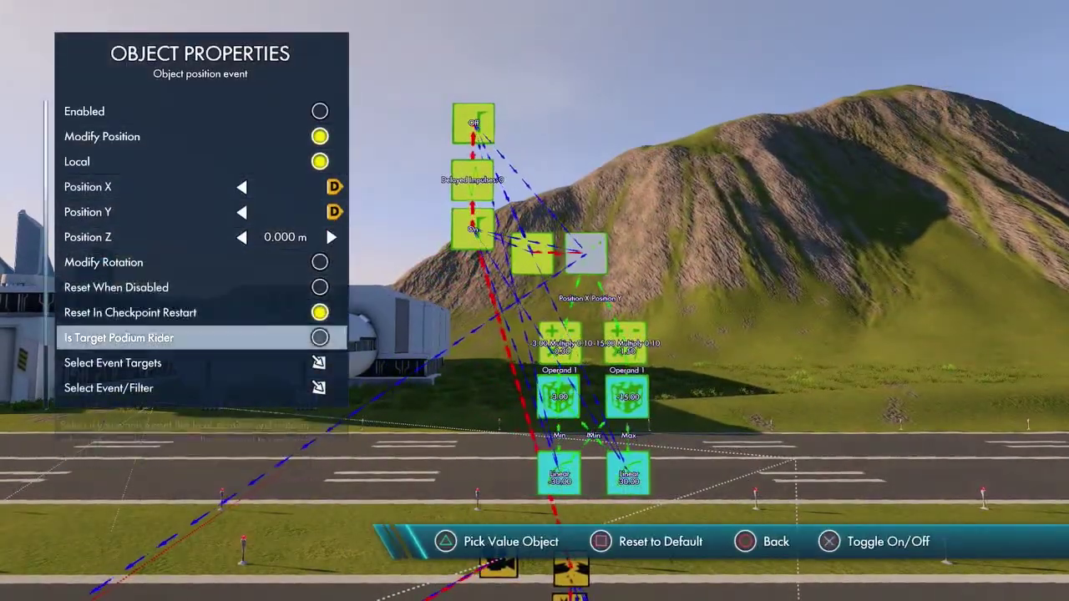
key("Down")
key("Return")
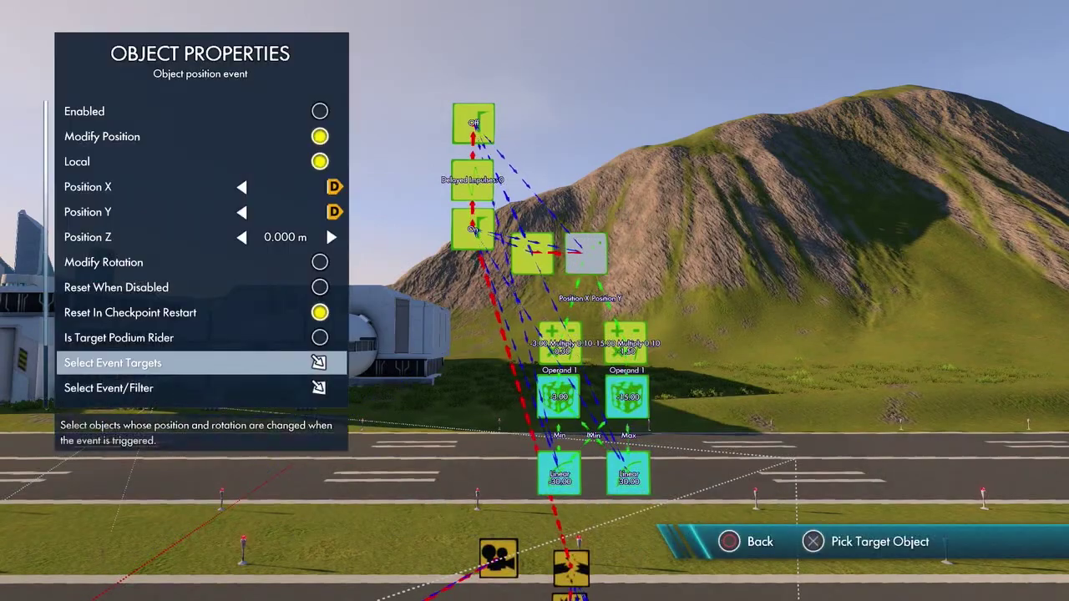
key("Escape")
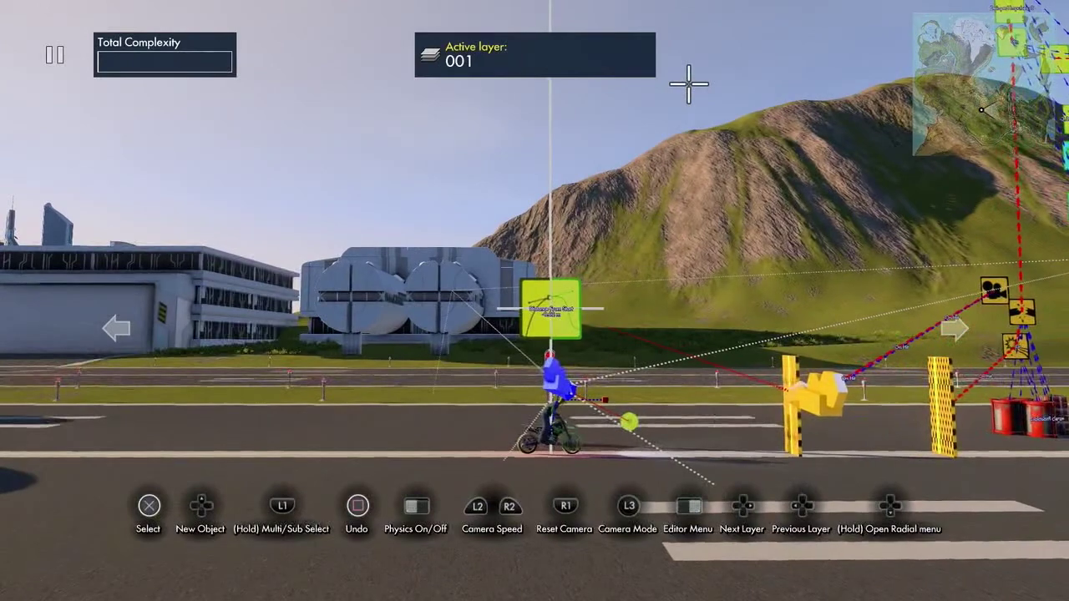
- Add a vector object info data source from the Triggers & Events category near the rider's start
key("Up")
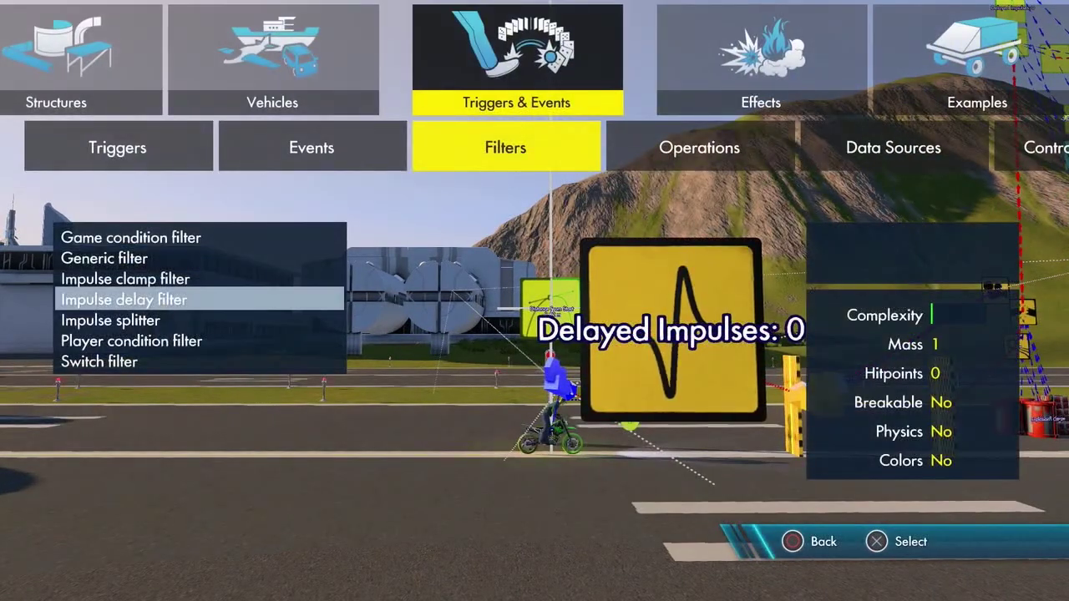
key("Right")
key("Right")
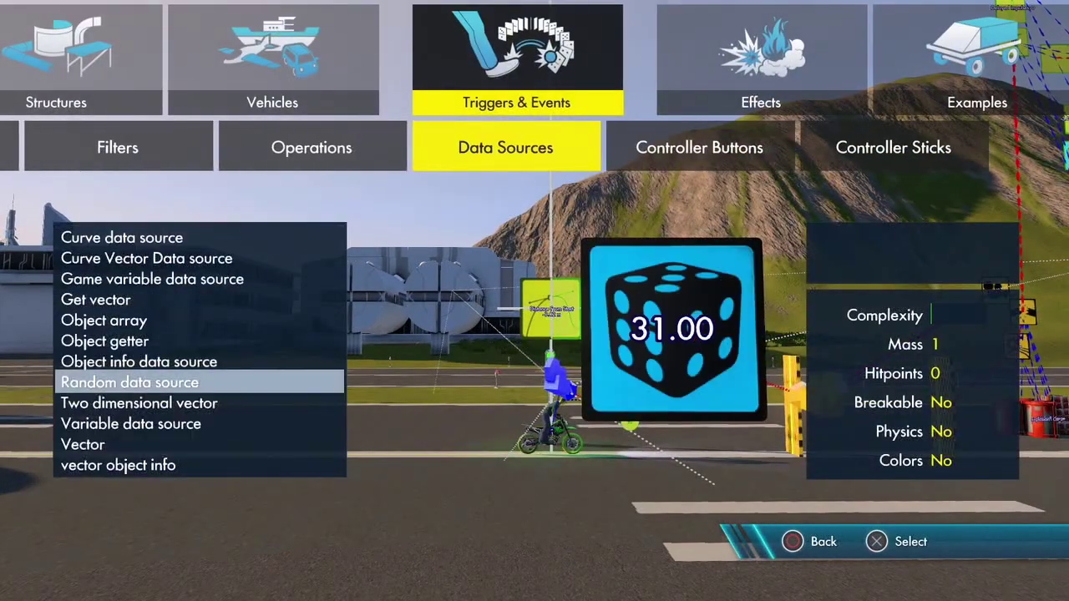
key("Down")
key("Down")
key("Down")
key("Down")
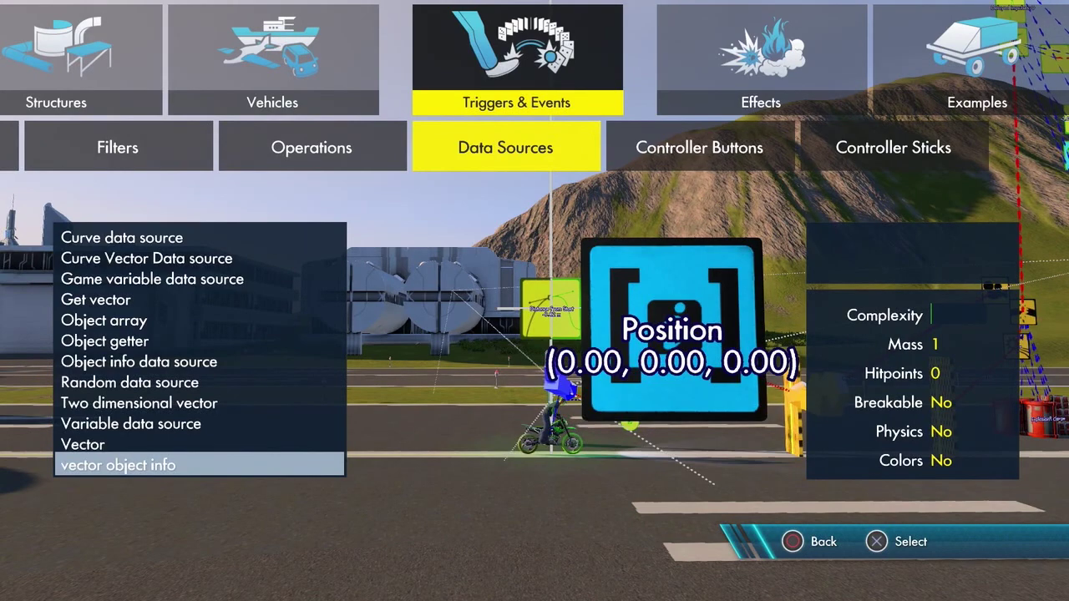
key("Return")
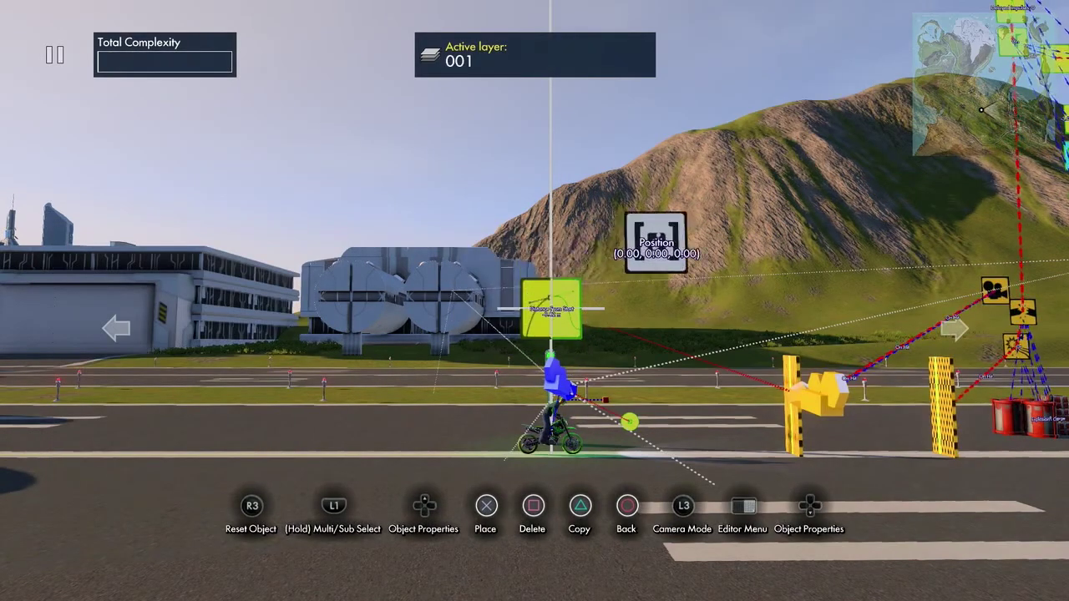
key("Return")
key("Return")
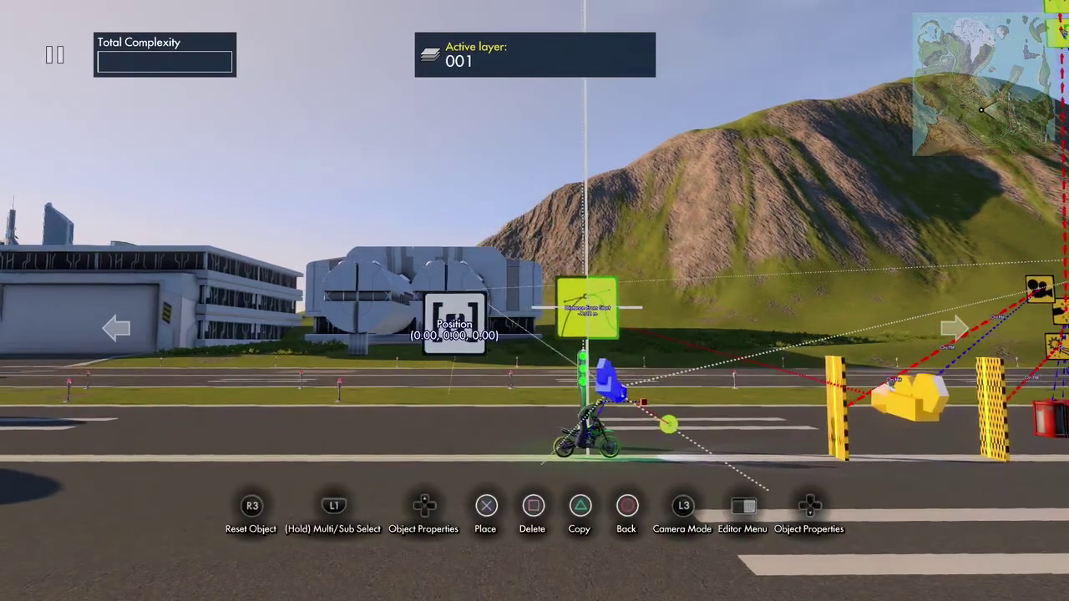
- Make the vector object info read the position of the object at the start line beside the rider
key("Up")
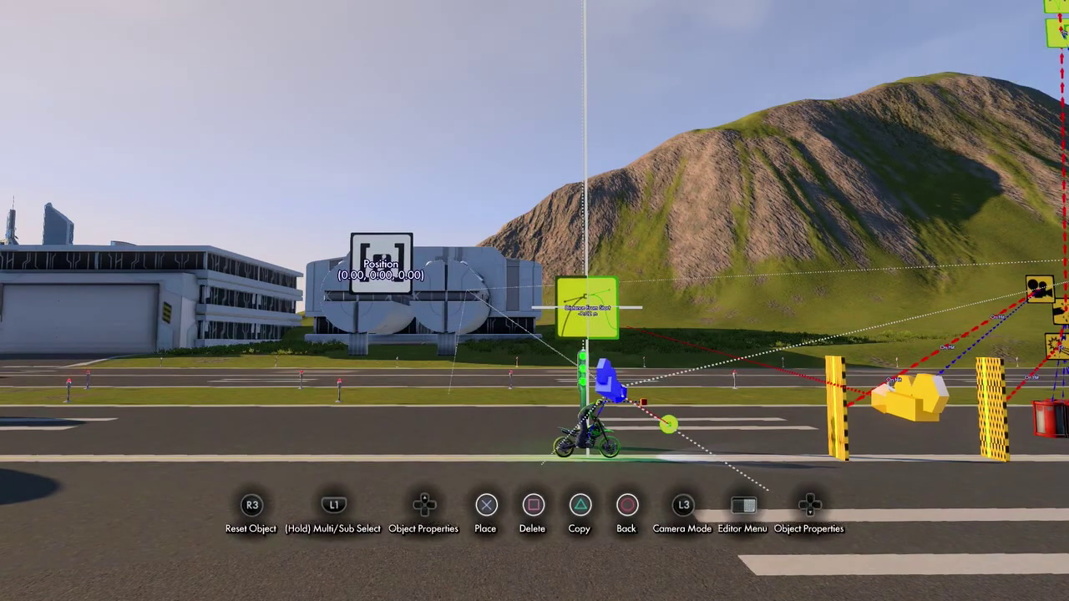
key("Down")
key("Return")
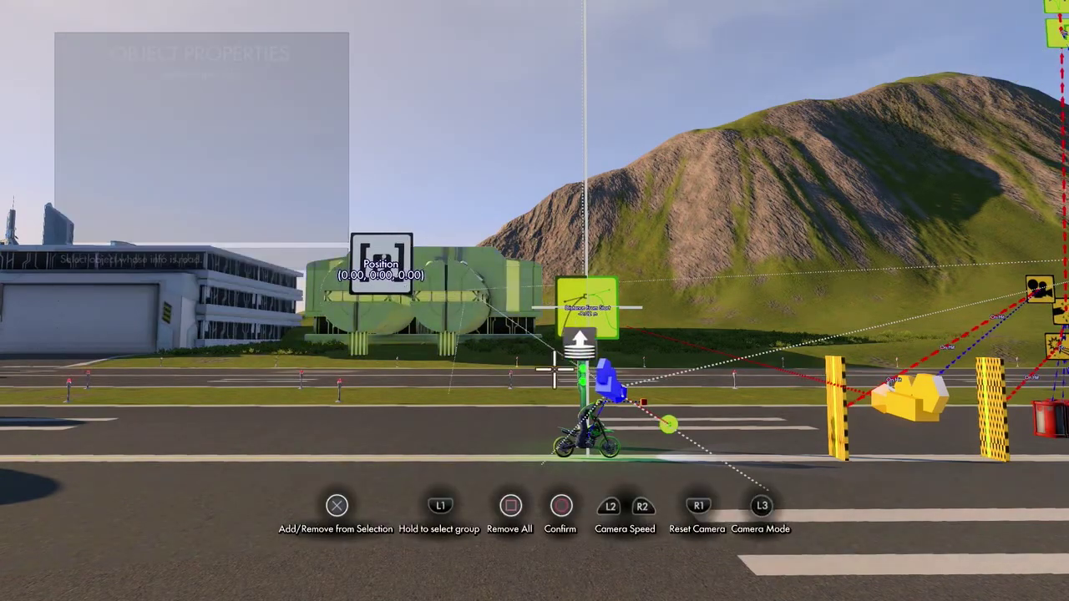
key("Return")
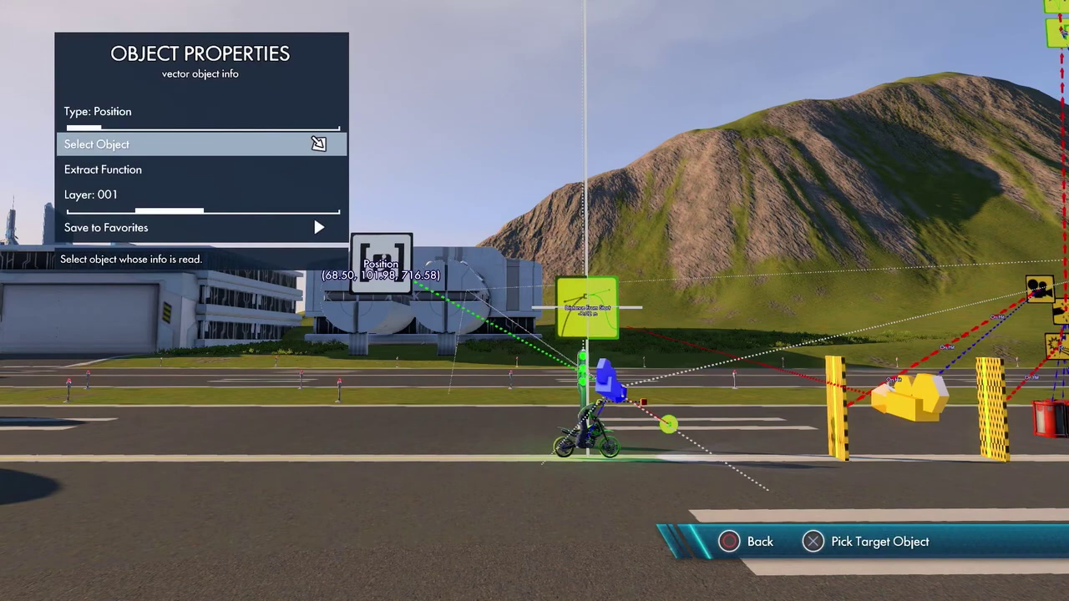
key("Escape")
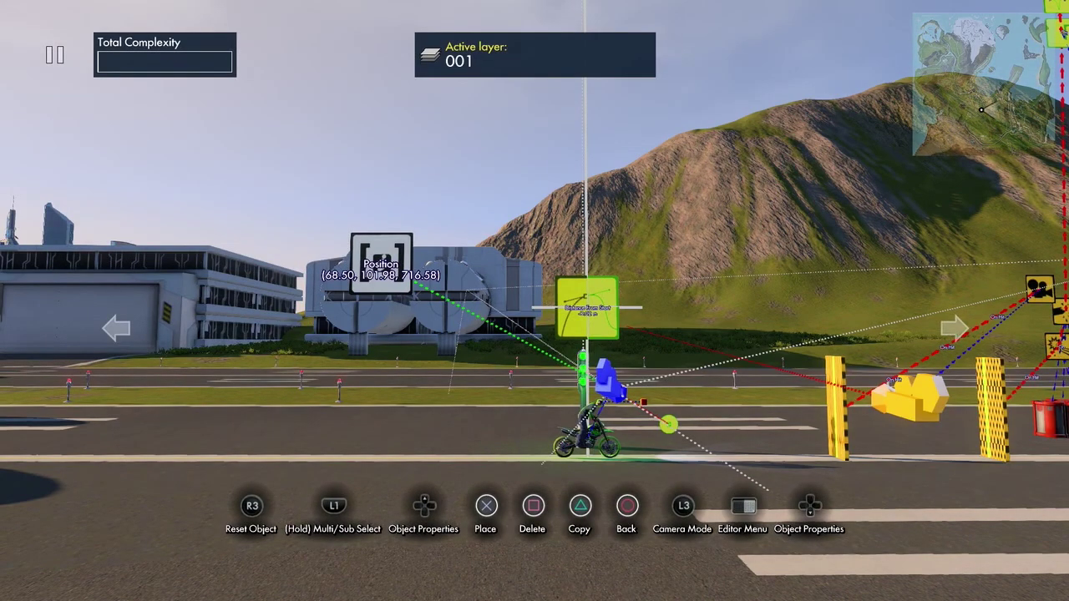
- Copy the position info source, change the copy's type to Angle, and place it beside the original
key("Right")
key("Up")
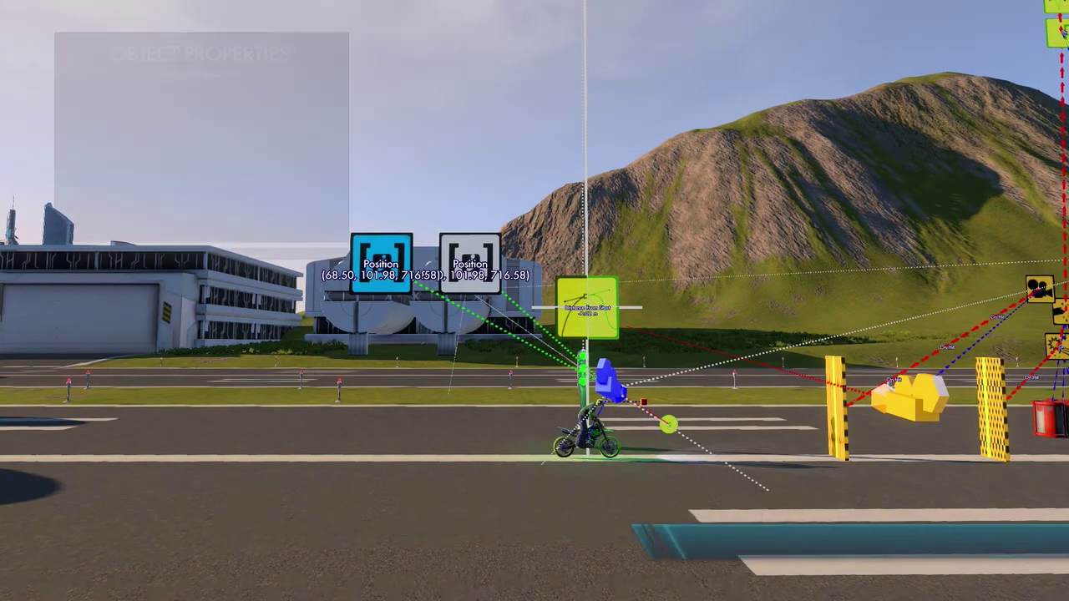
key("Right")
key("Escape")
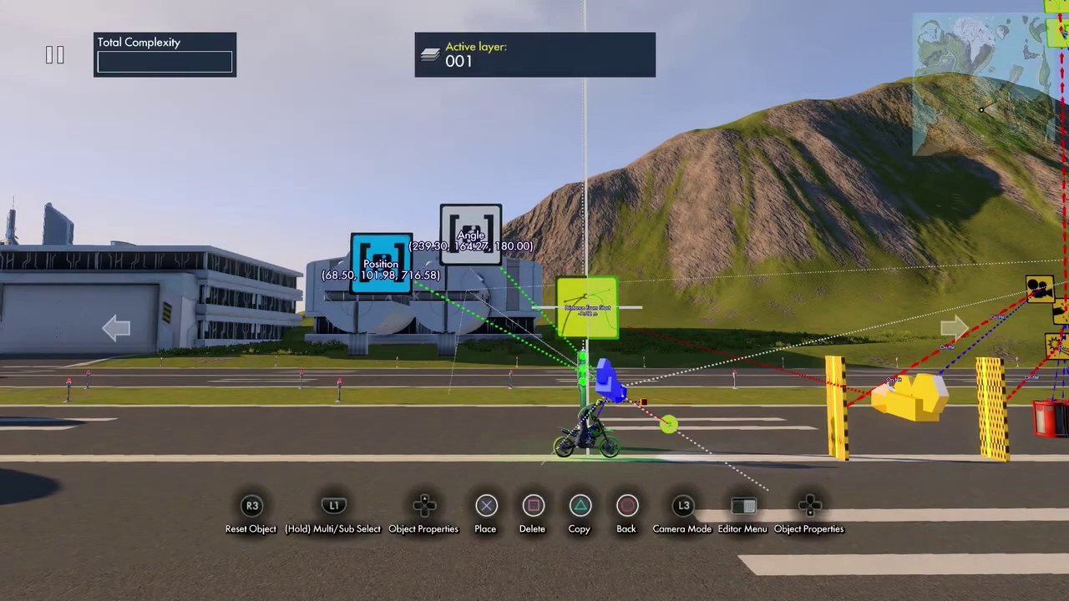
key("Return")
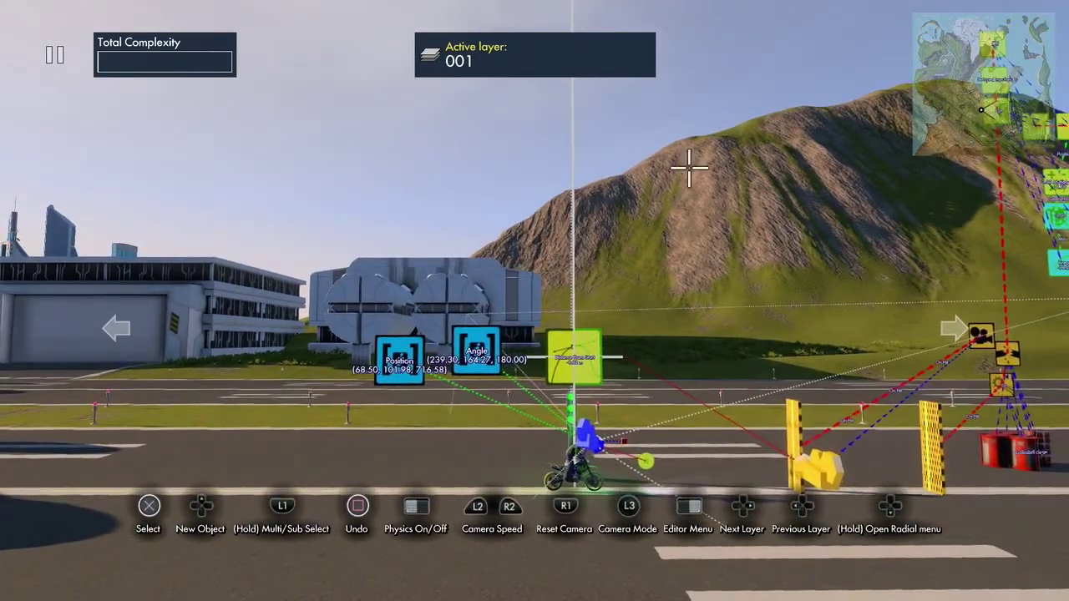
- Add an object position event and place it above the position and angle info sources
key("Up")
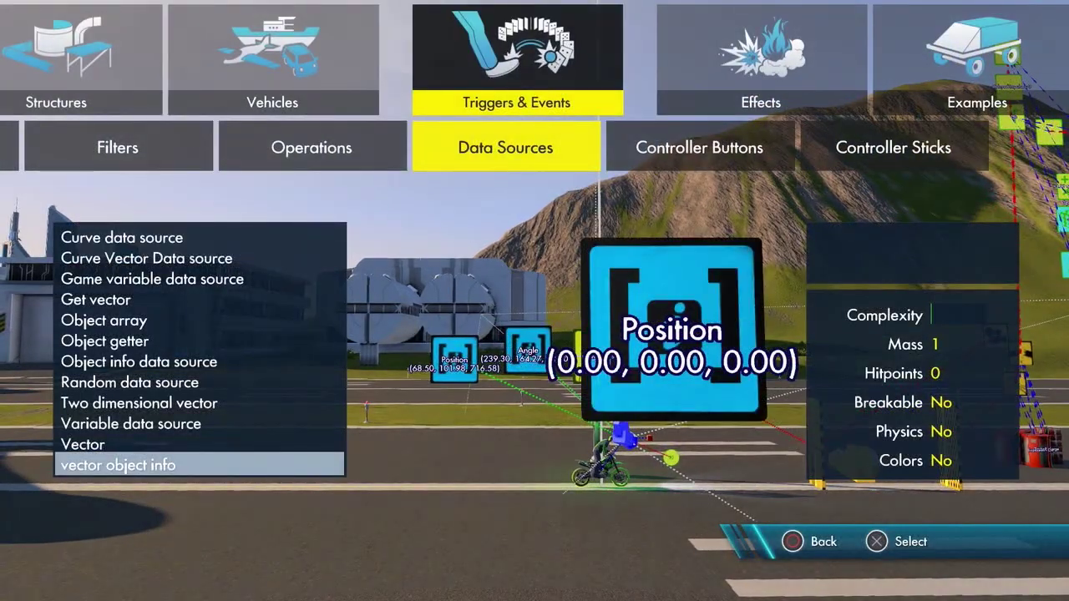
key("Left")
key("Left")
key("Left")
key("Up")
key("Up")
key("Up")
key("Up")
key("Up")
key("Up")
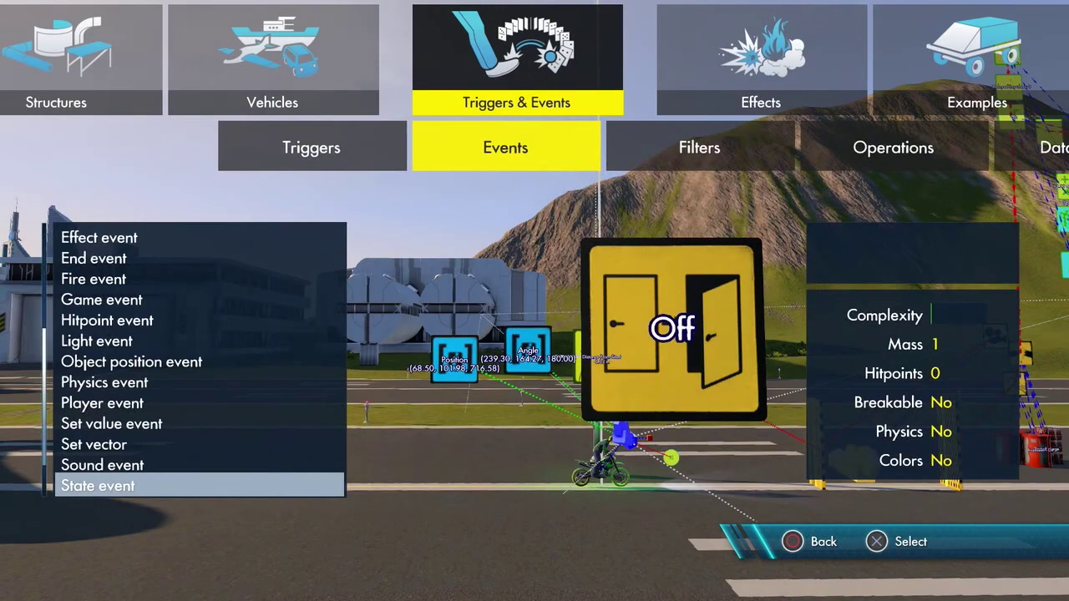
key("Up")
key("Return")
key("Left")
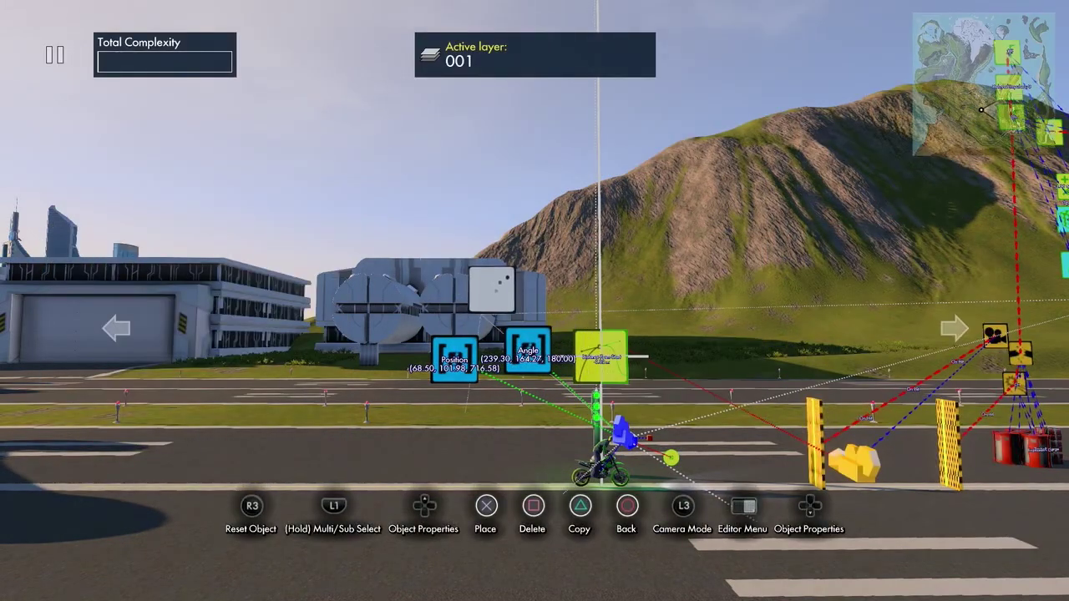
key("Return")
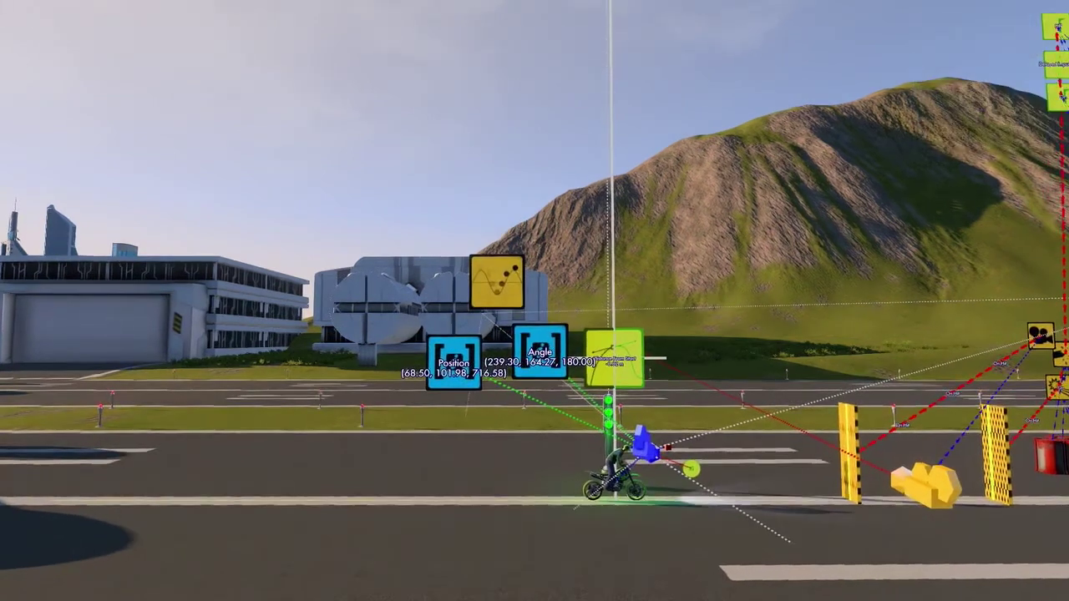
- Add an interval trigger beside the new object position event
key("Left")
key("Return")
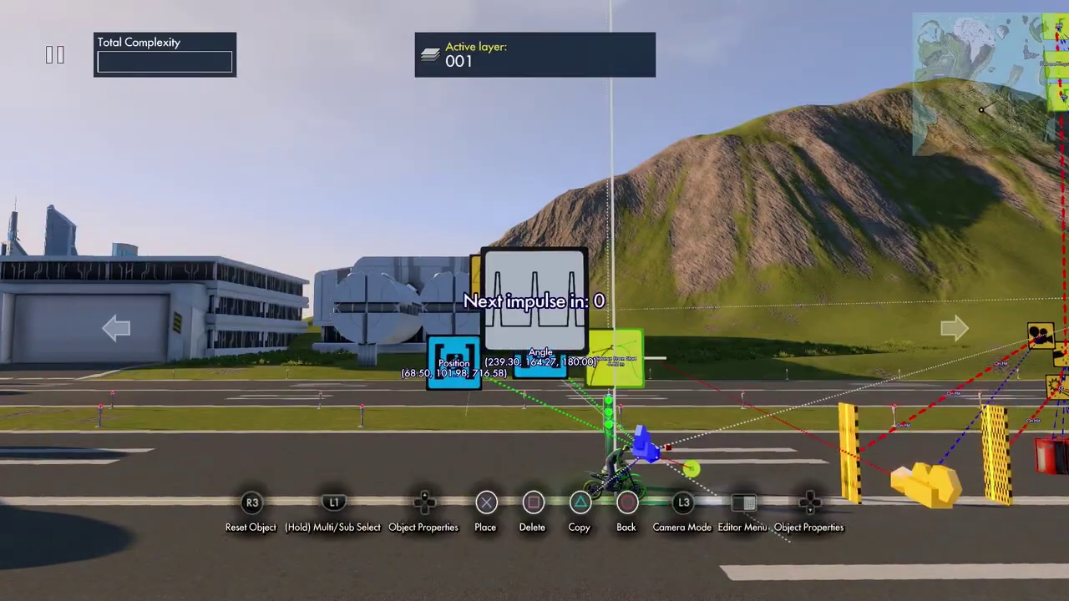
key("Left")
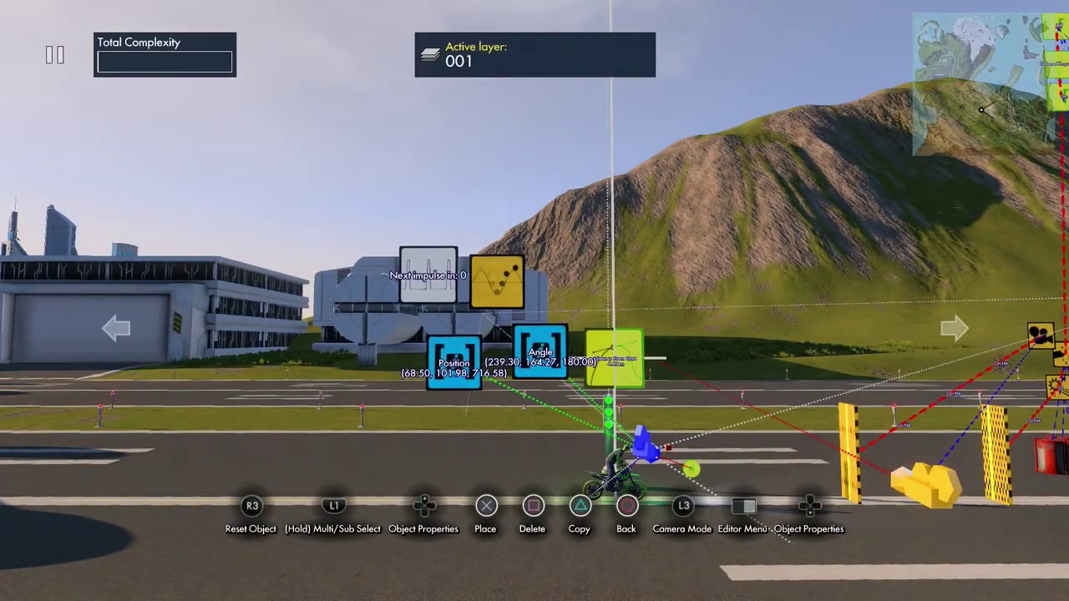
- Set the interval trigger's interval to 2 ticks
key("Up")
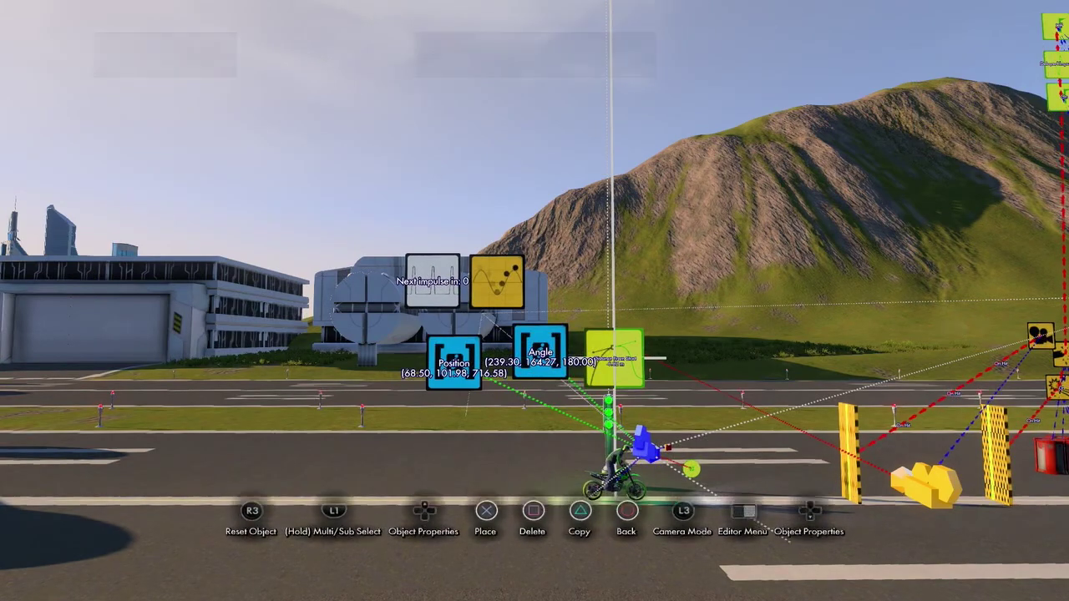
key("Down")
key("Down")
key("Left")
key("Left")
key("Left")
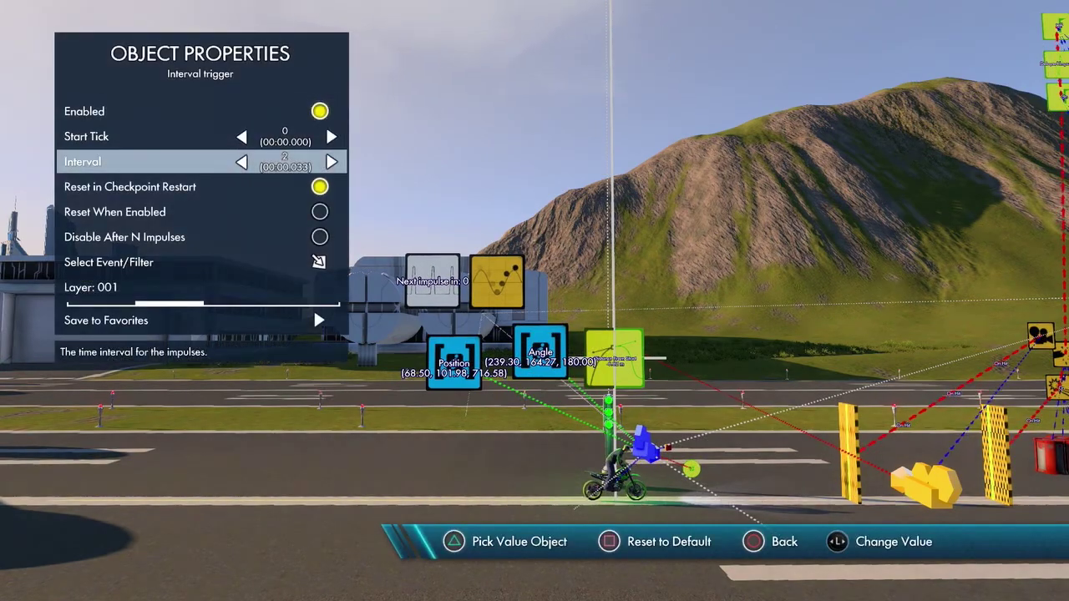
- Make the new object position event the target of the interval trigger's impulses
key("Down")
key("Down")
key("Down")
key("Down")
key("Return")
key("Right")
key("Return")
key("Escape")
key("Escape")
- Turn off local coordinates for the position of the new object position event
key("Right")
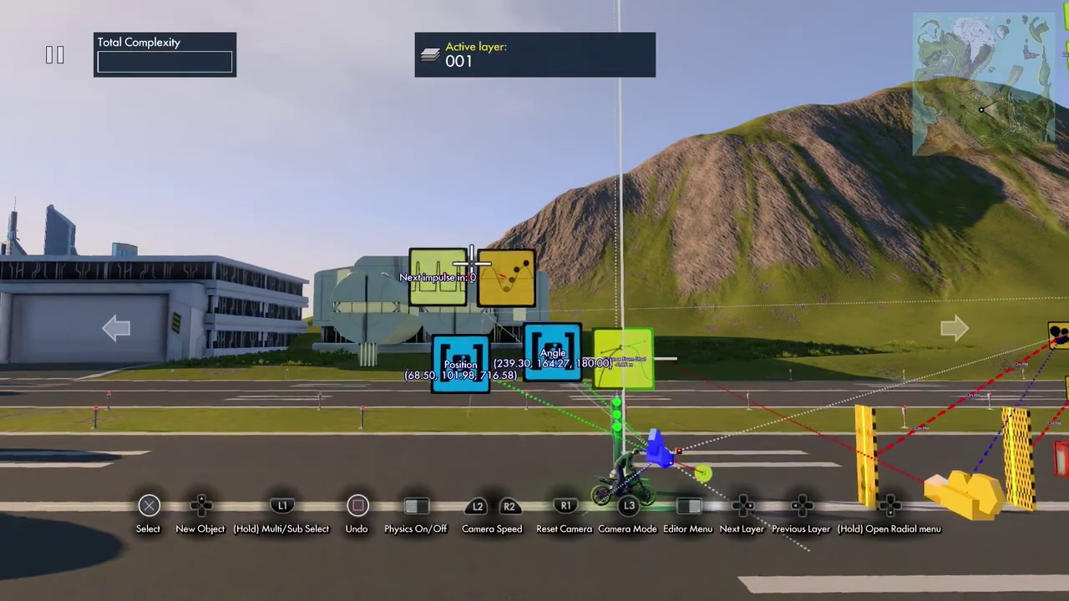
key("Return")
key("Up")
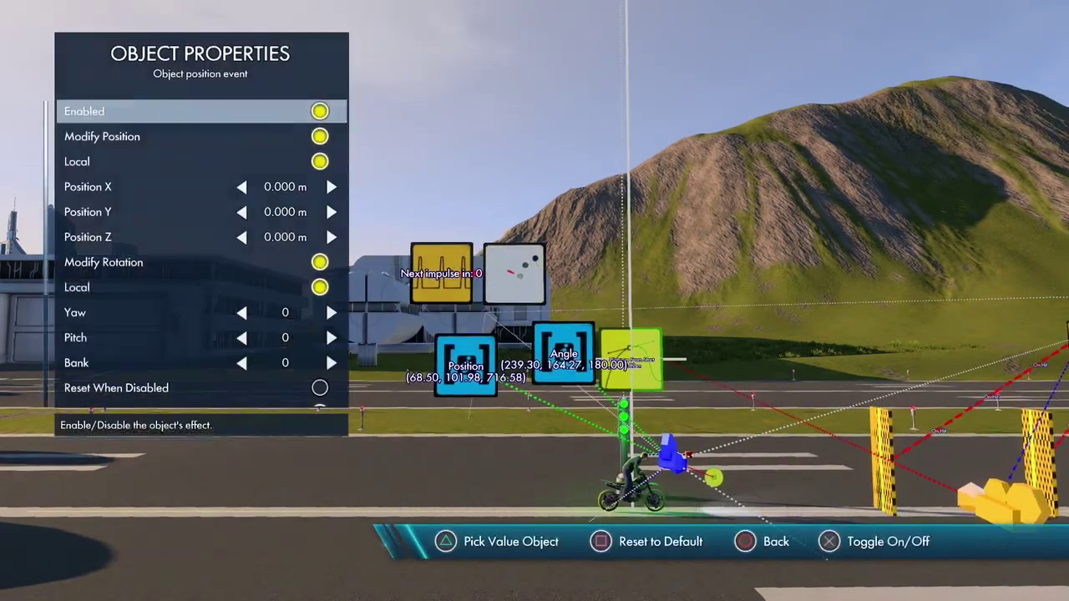
key("Down")
key("Down")
key("Down")
key("Up")
key("Return")
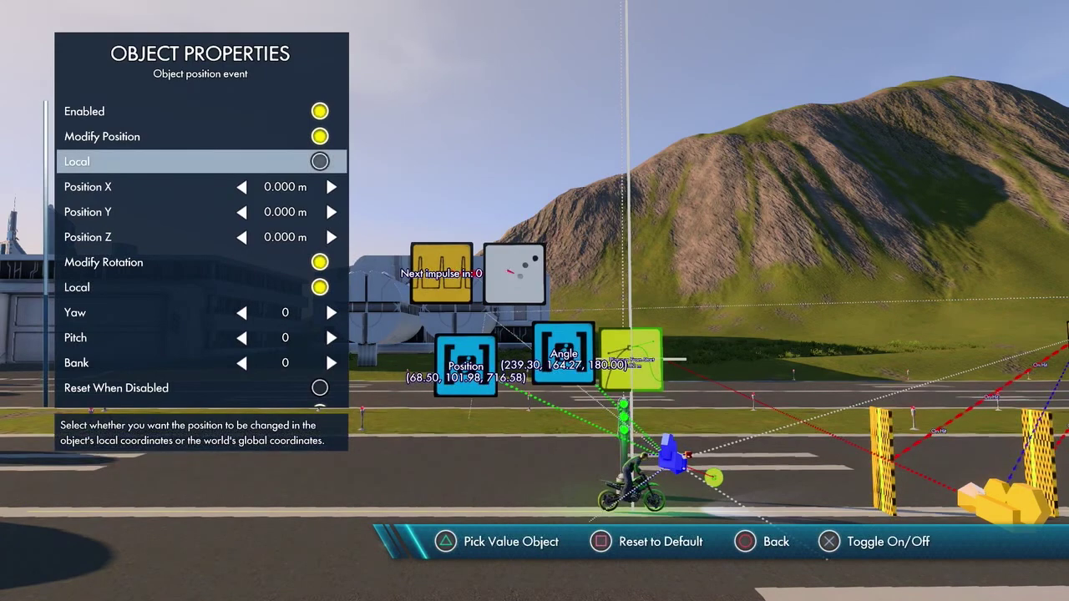
key("Down")
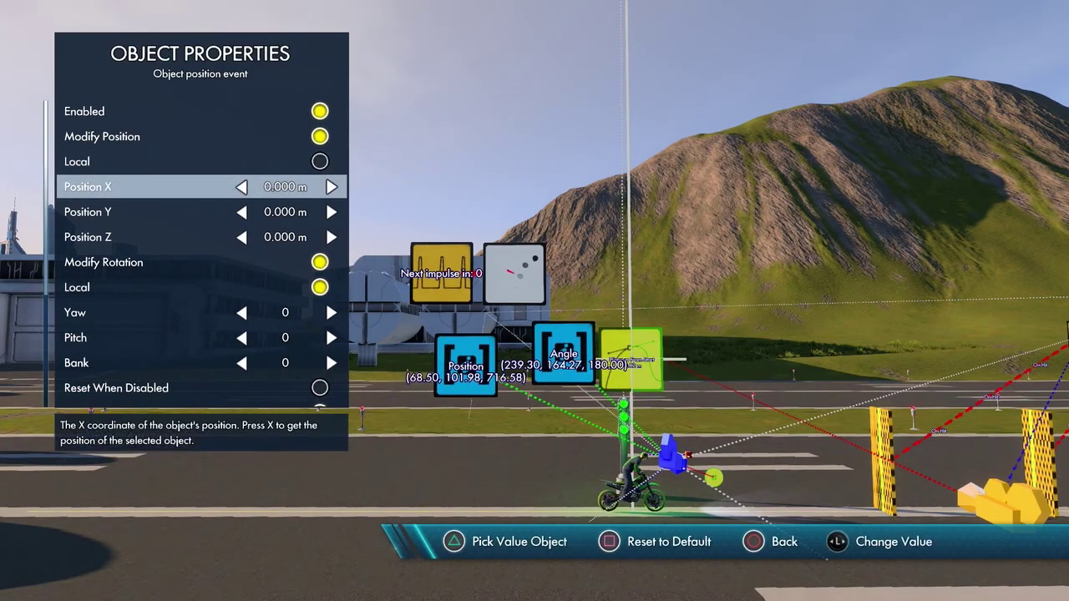
- Feed the object position event's Position X, Y and Z from the Position vector data source
key("y")
key("Return")
key("Down")
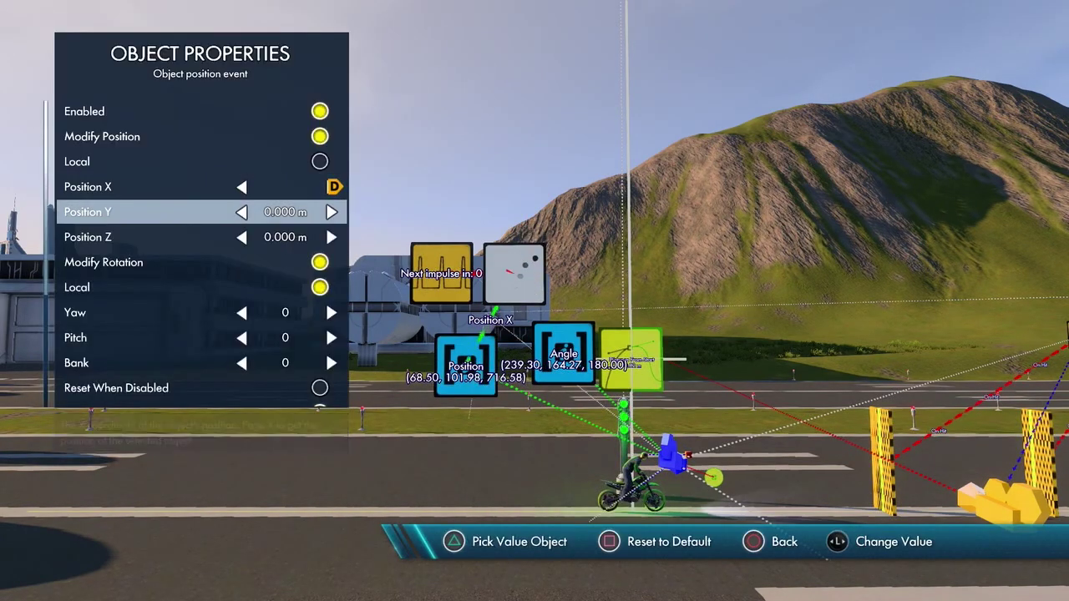
key("y")
key("Return")
key("Down")
key("y")
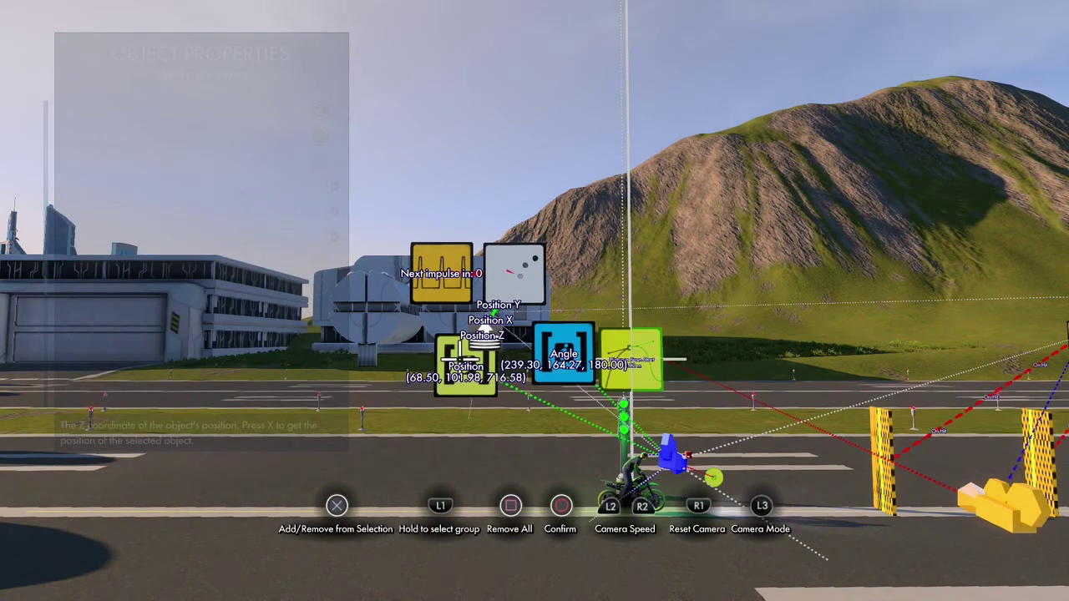
key("Return")
key("Down")
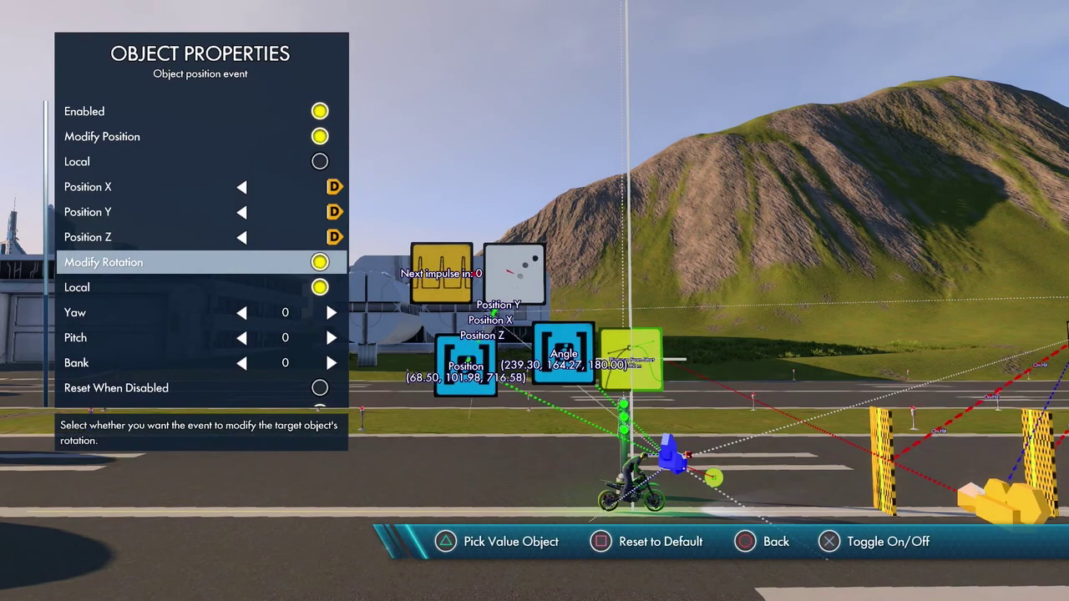
- Turn off local coordinates for the event's rotation and enable Set Rotation
key("Down")
key("Return")
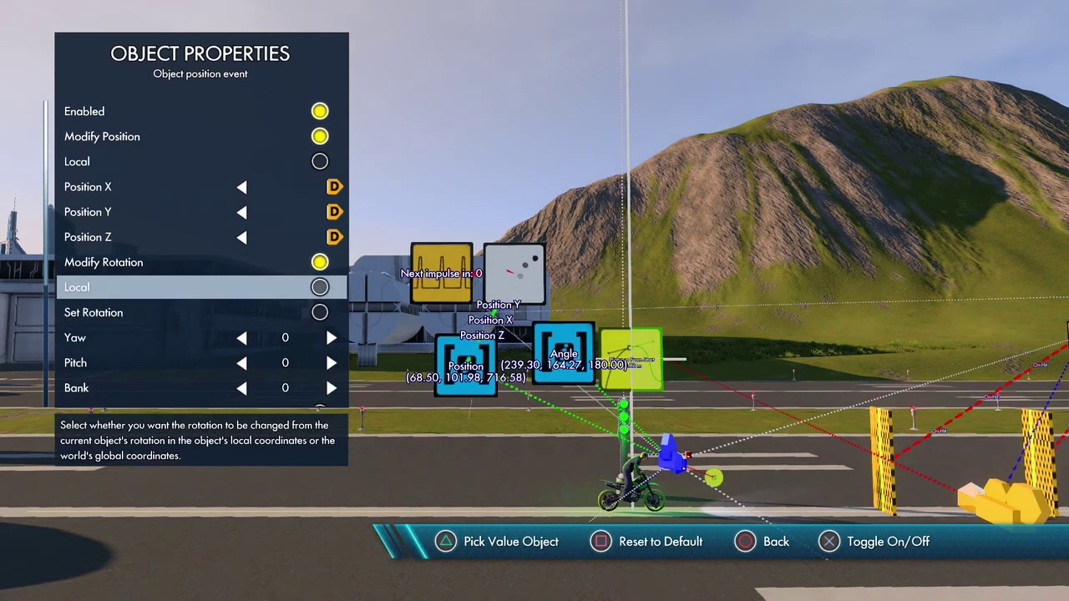
key("Down")
key("Return")
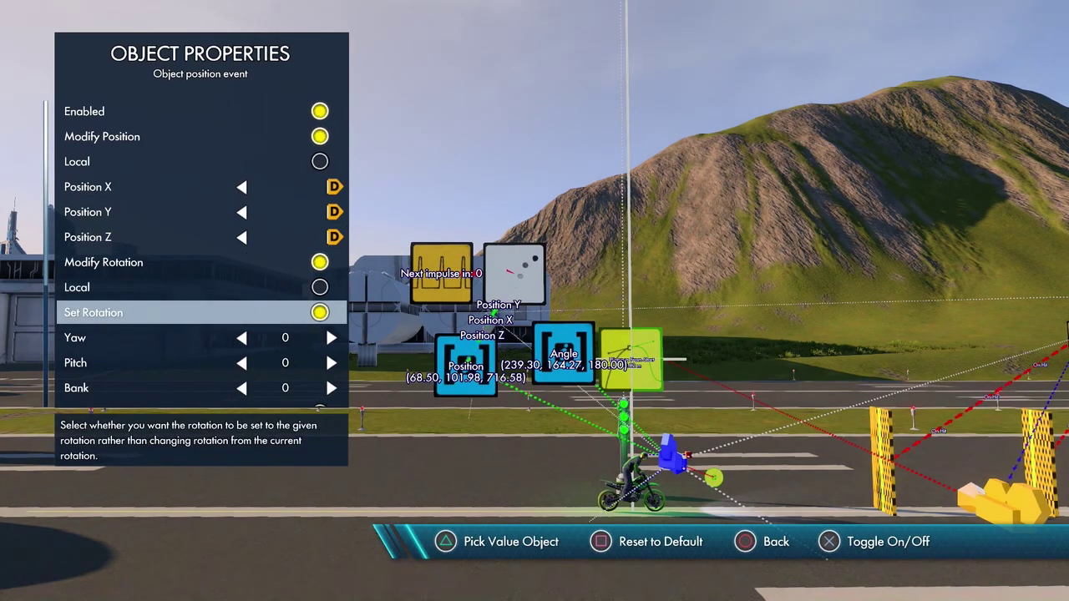
- Feed the object position event's Yaw, Pitch and Bank from the Angle vector data source
key("Down")
key("y")
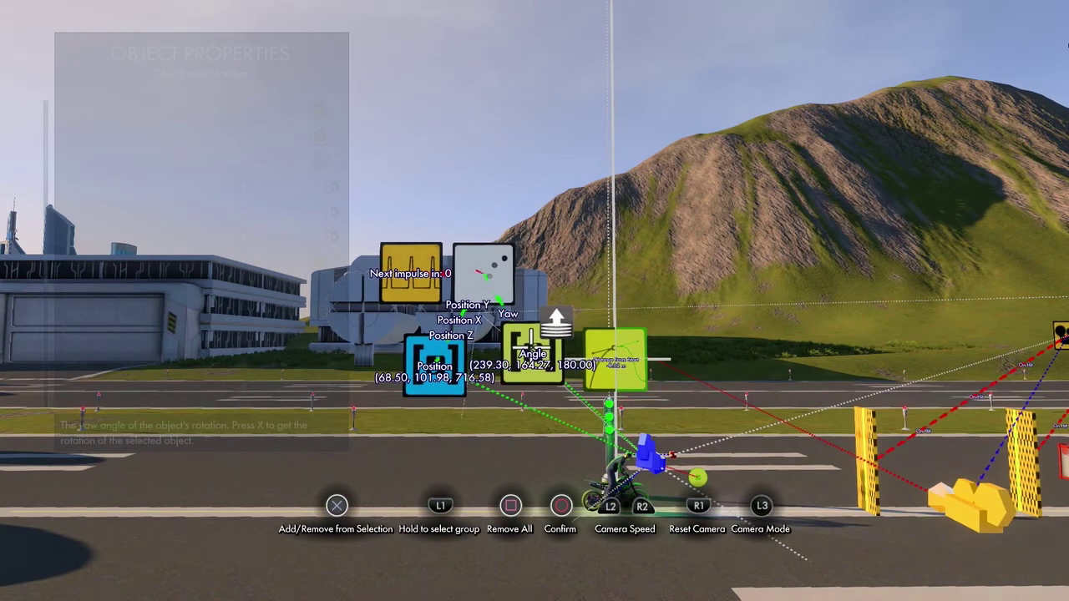
key("Escape")
key("Down")
key("y")
key("Return")
key("Escape")
key("Tab")
key("Escape")
key("Escape")
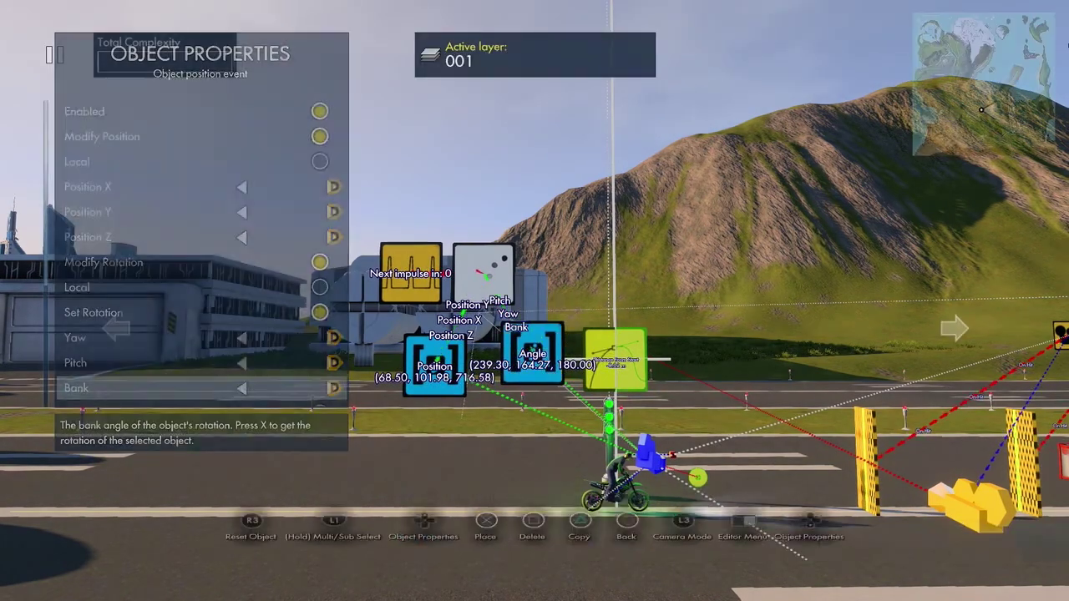
- Make the yellow camera-shaped object near the first striped pillar the target of the object position event
key("Return")
key("Tab")
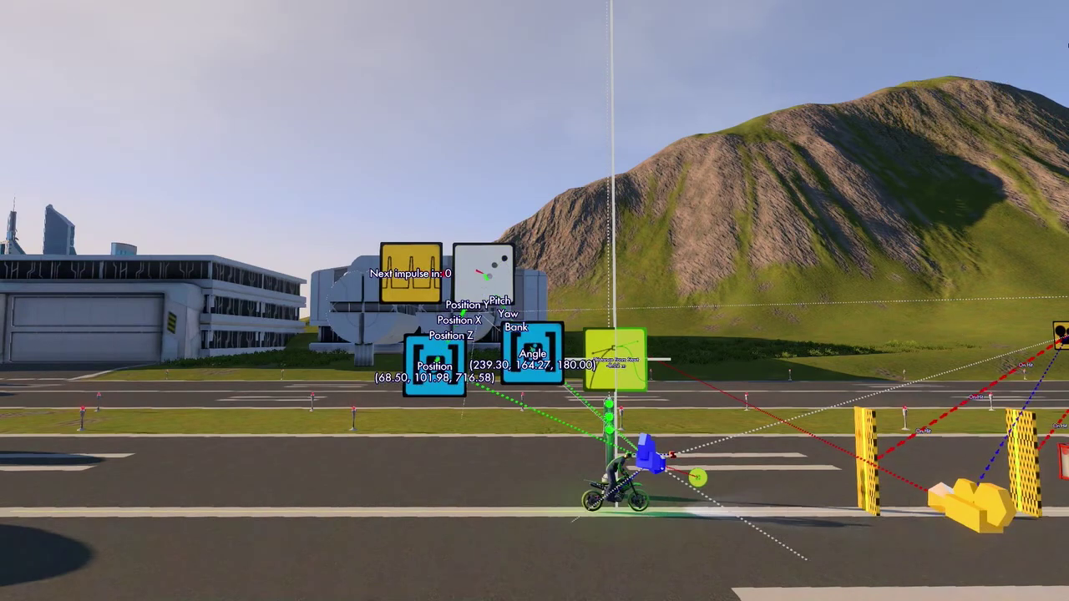
key("Up")
key("Up")
key("Up")
key("Up")
key("Up")
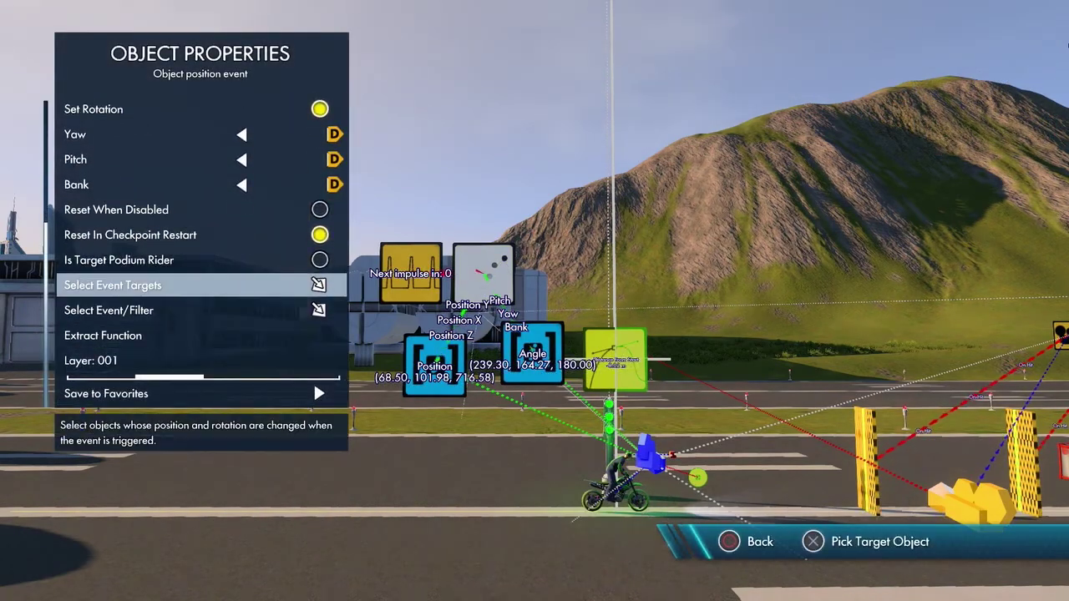
key("Return")
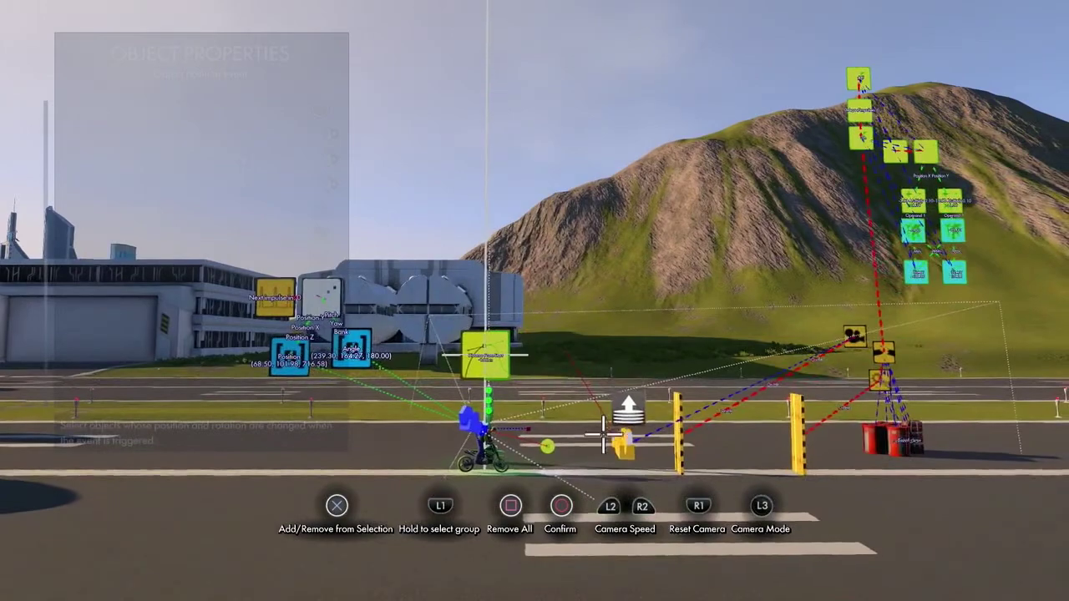
key("Escape")
key("Escape")
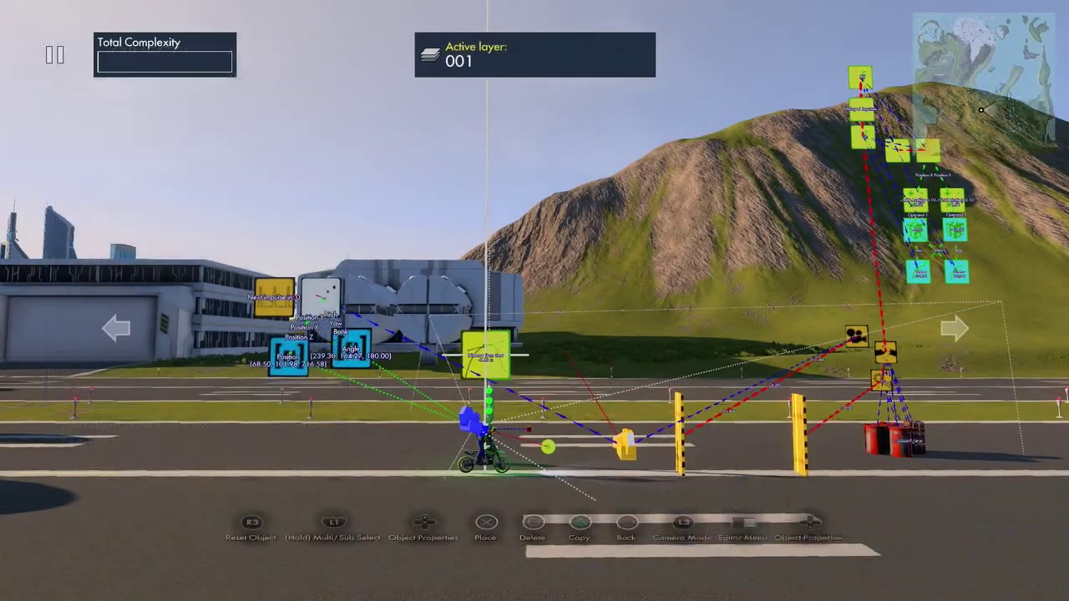
key("Escape")
- Run the physics to test that the yellow object follows the blue one, and stop it again
key("space")
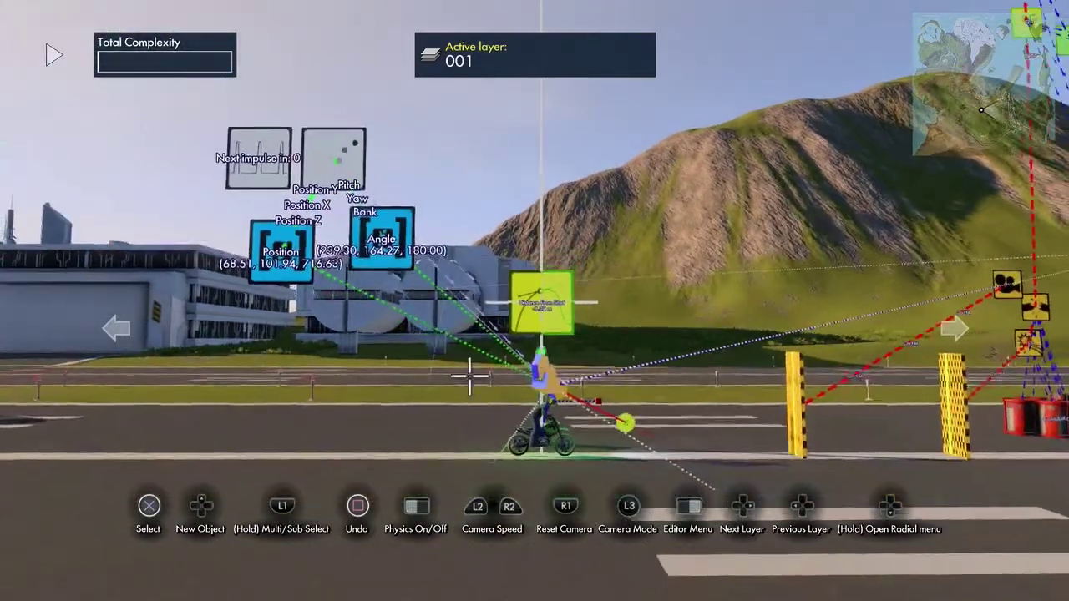
key("space")
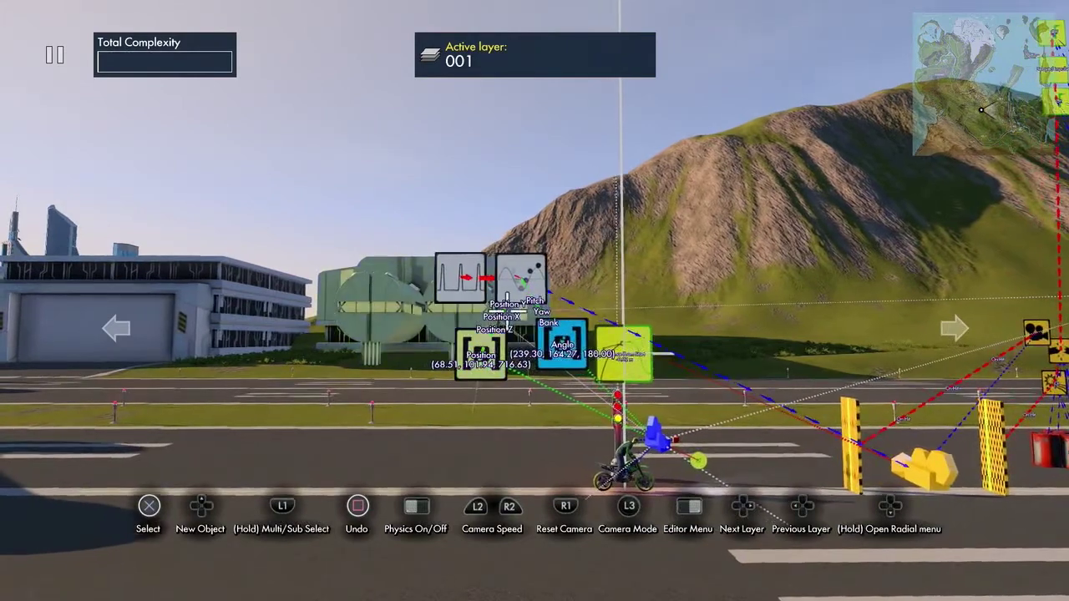
- Move the interval trigger and object position event together, and reposition the Position data source below them
key("L1")
left_click(470, 281)
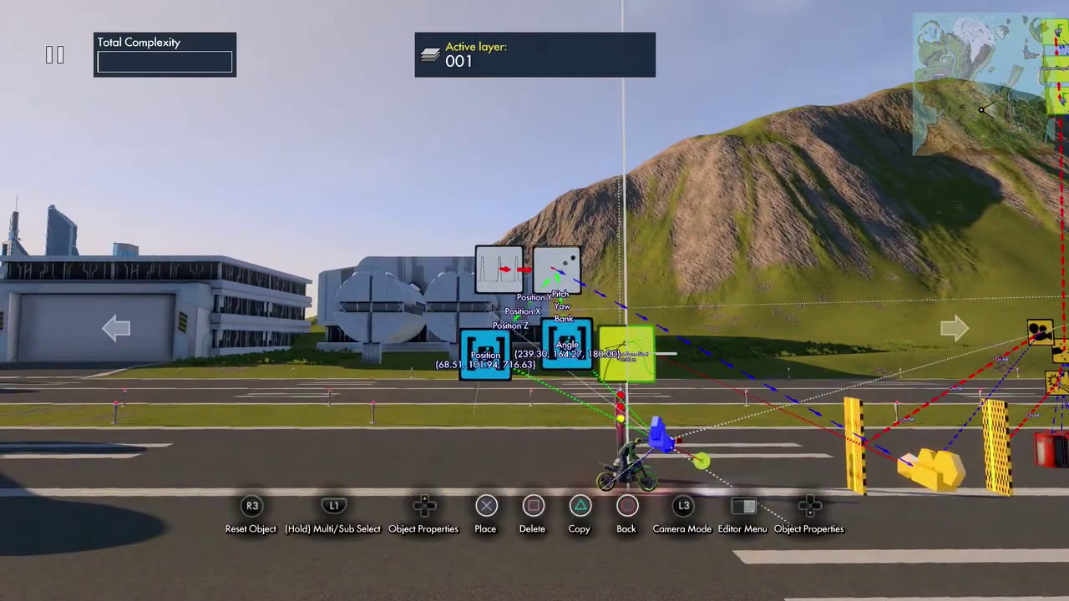
left_click(495, 270)
left_click(498, 354)
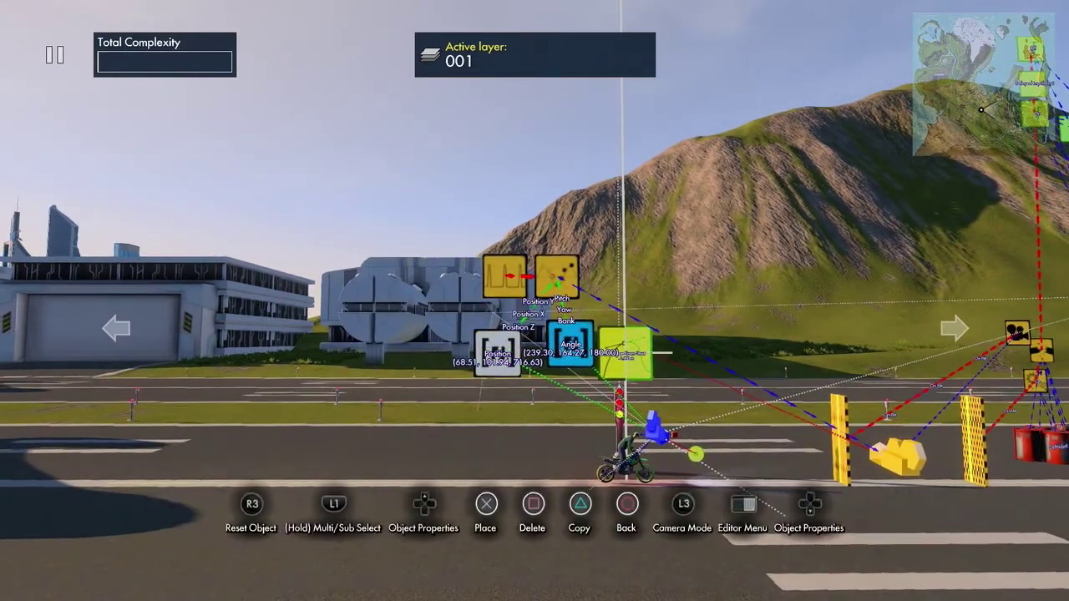
left_click(499, 341)
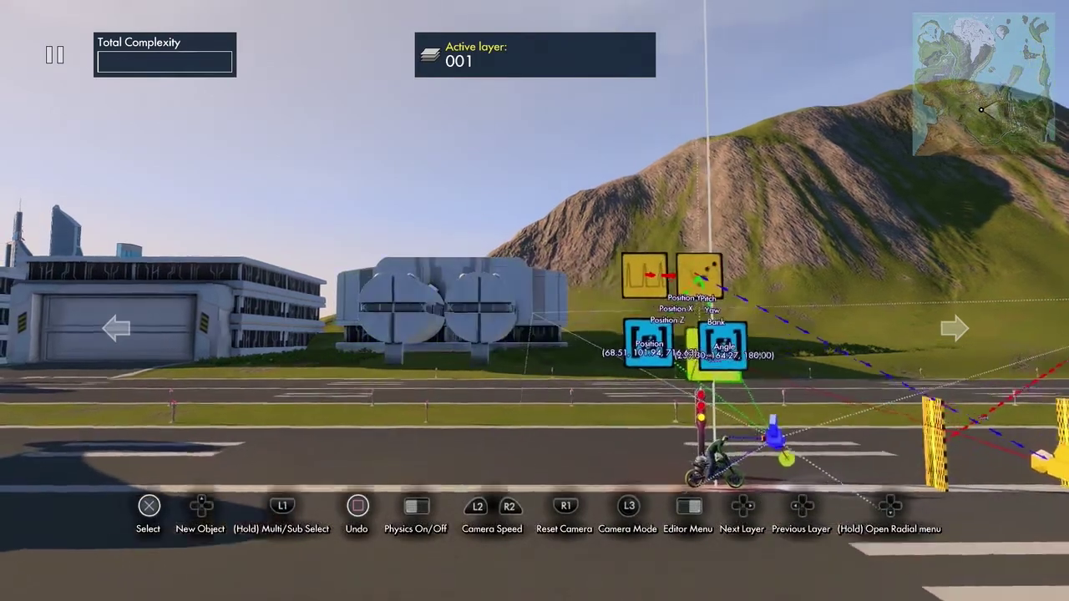
- Add a Get vector data source beside the Position data source
key("Up")
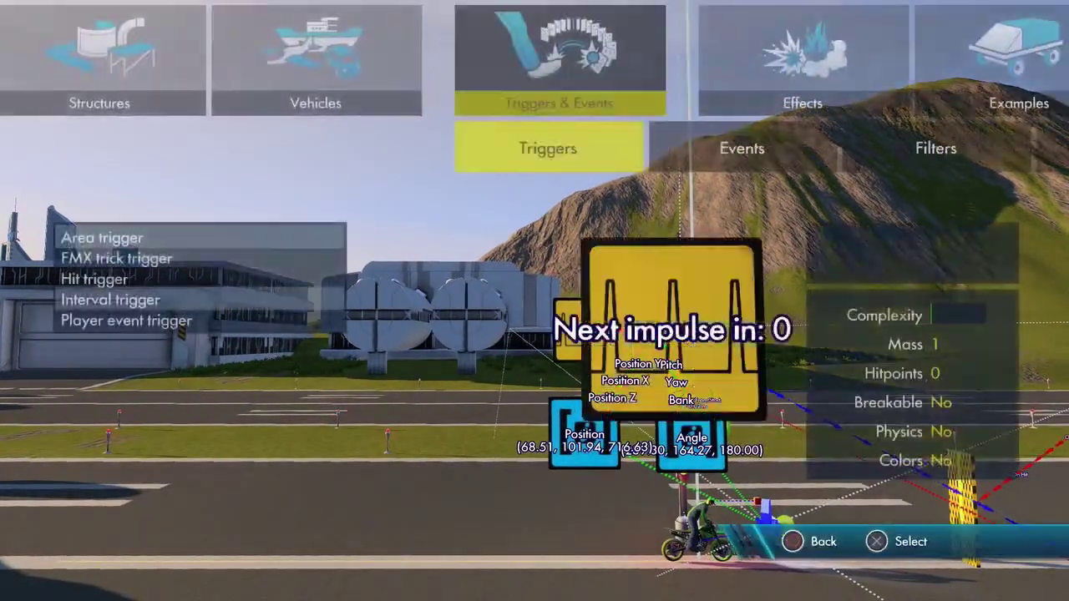
key("Right")
key("Right")
key("Right")
key("Right")
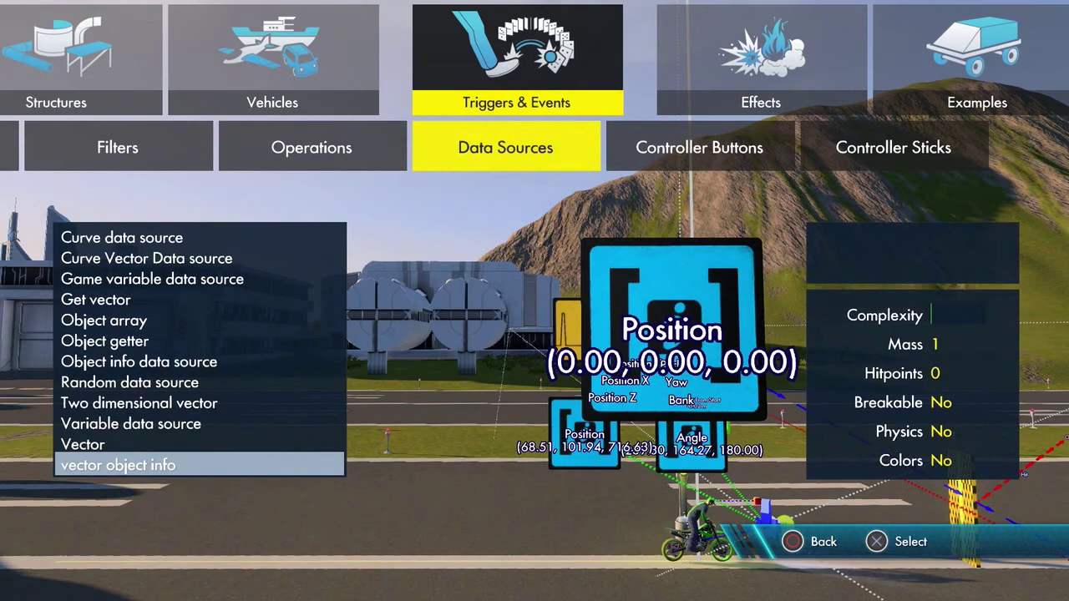
key("Up")
key("Up")
key("Up")
key("Up")
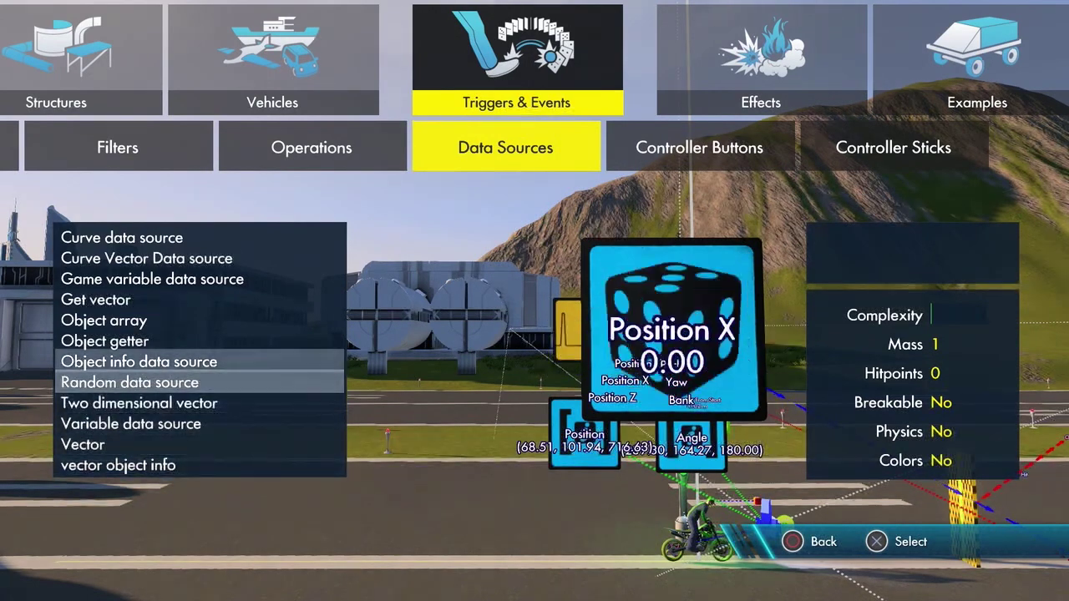
key("Return")
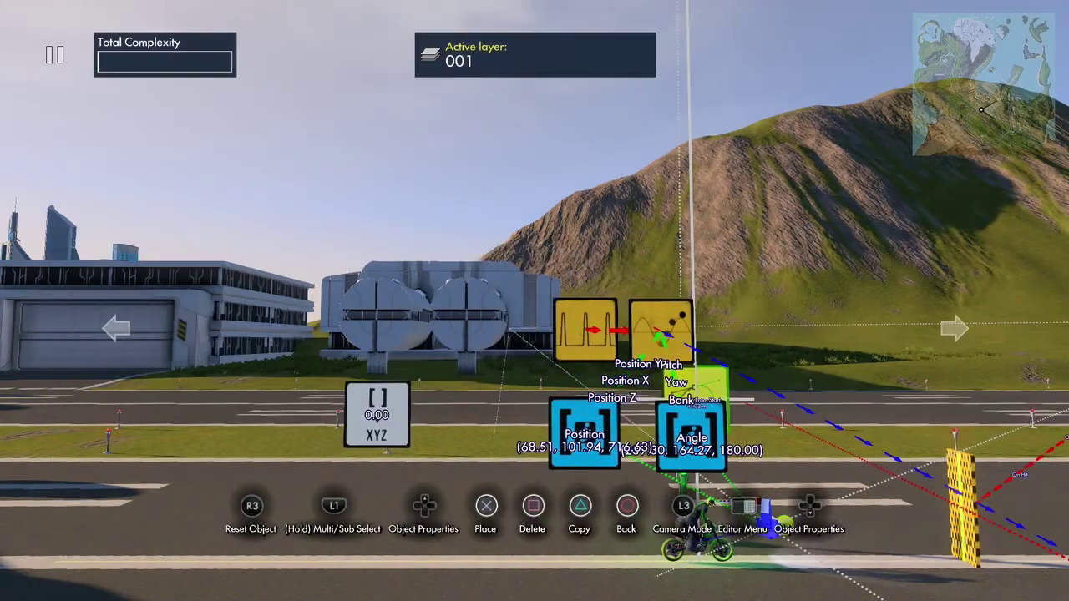
key("Return")
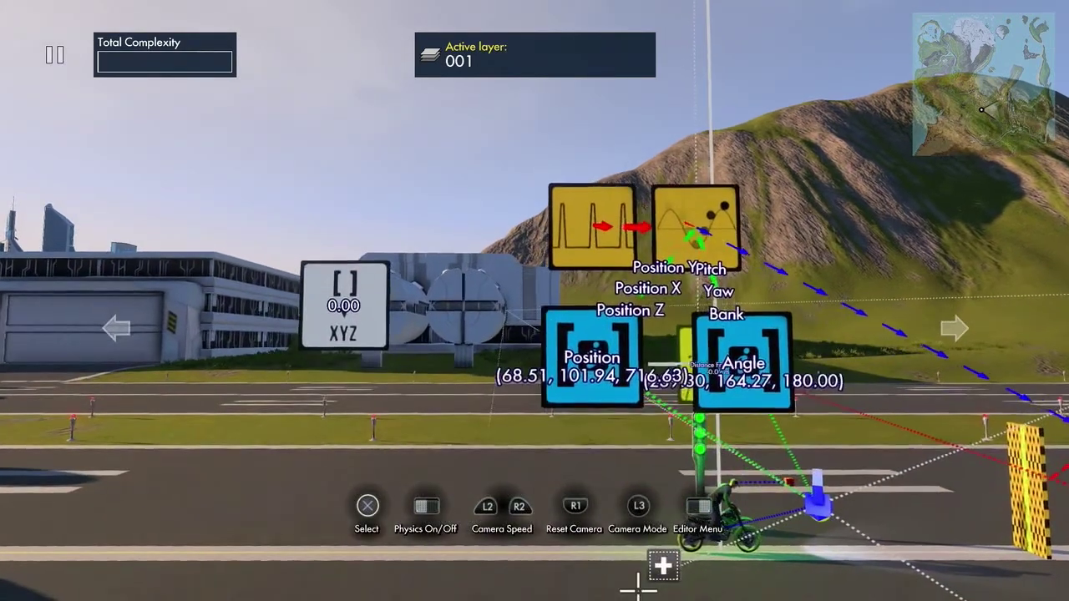
- Make the Get vector data source read index 0 of the Position data source's vector
left_click(638, 590)
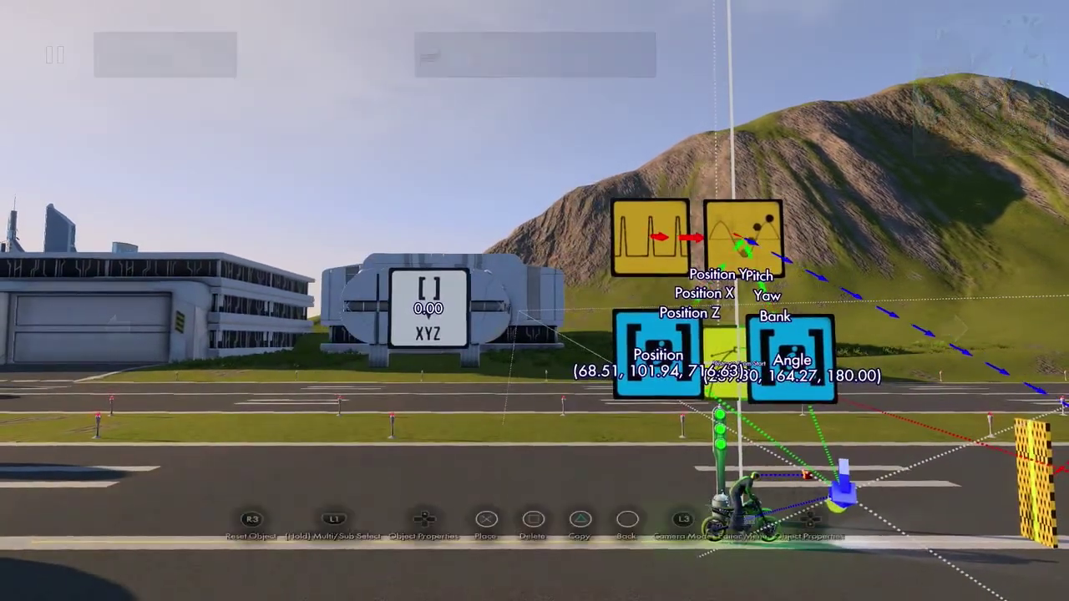
key("Right")
key("Down")
key("Up")
key("Return")
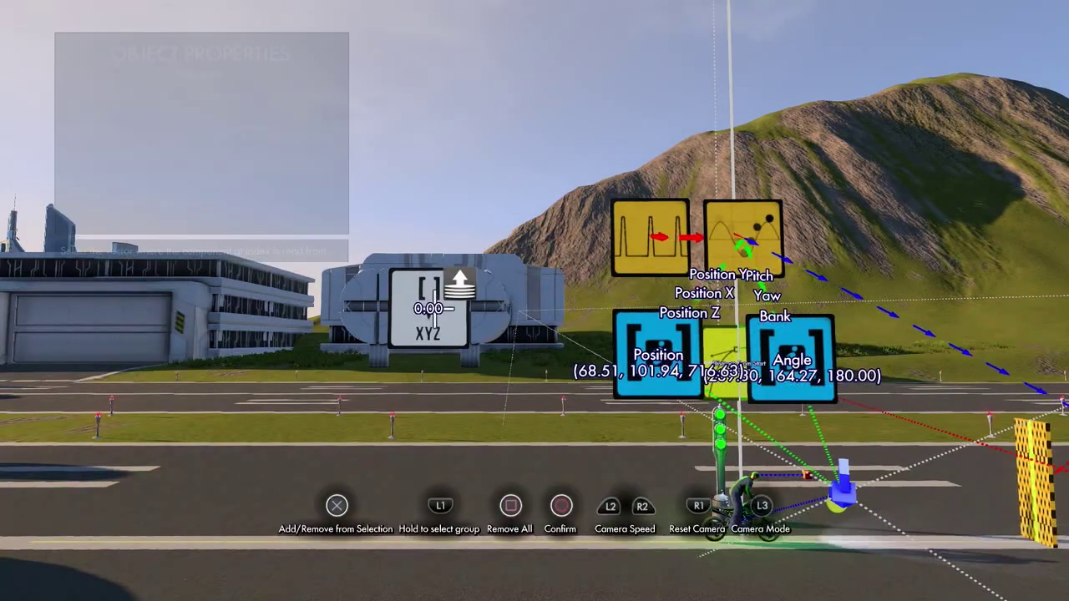
key("Escape")
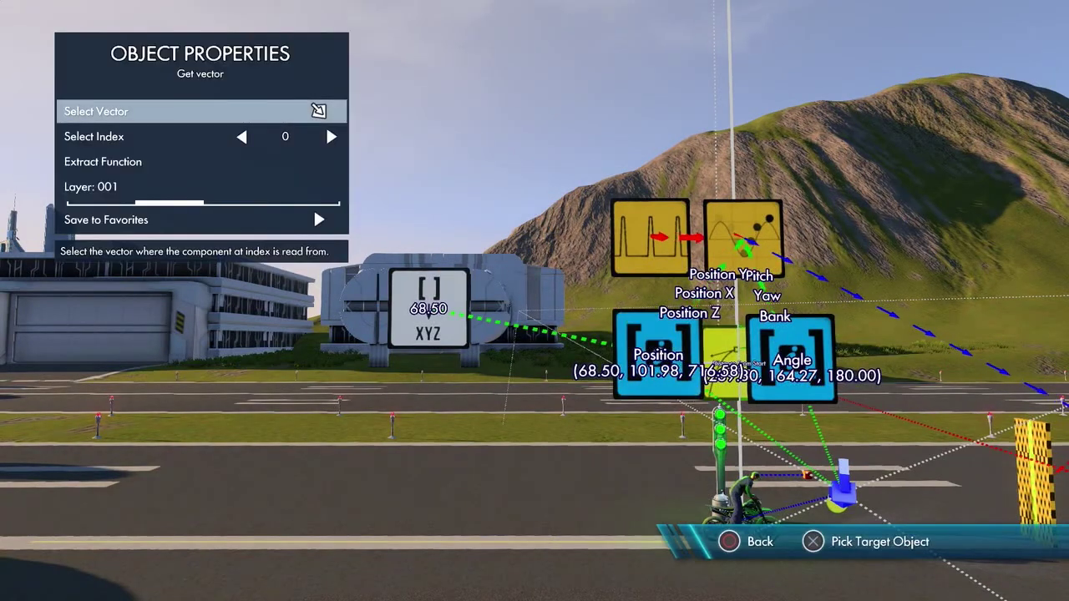
key("Down")
key("Escape")
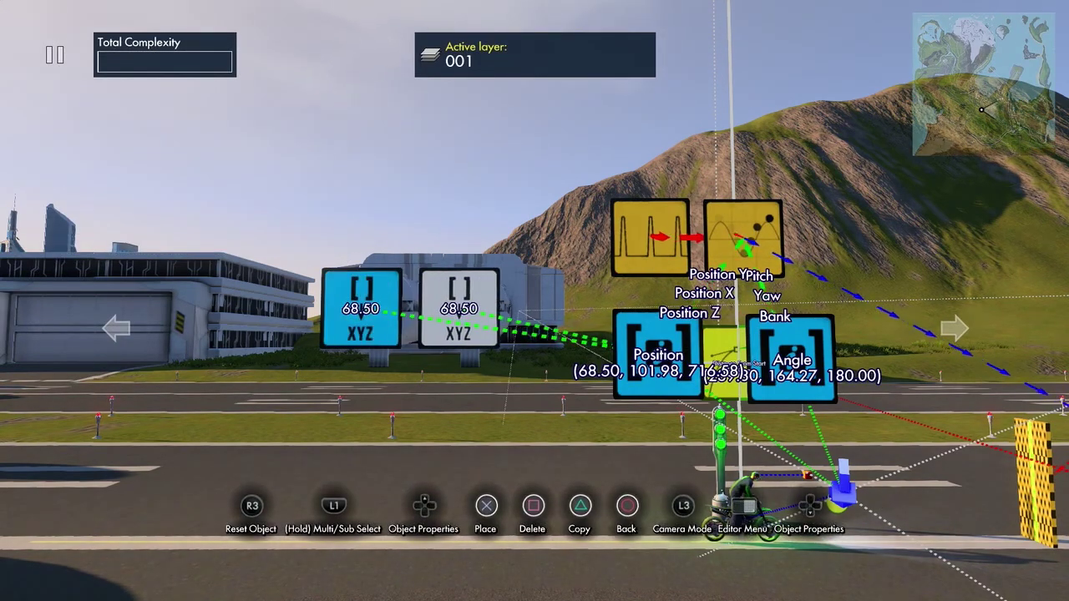
- Duplicate the Get vector data source beside the original and set the copy's index to 1
key("Up")
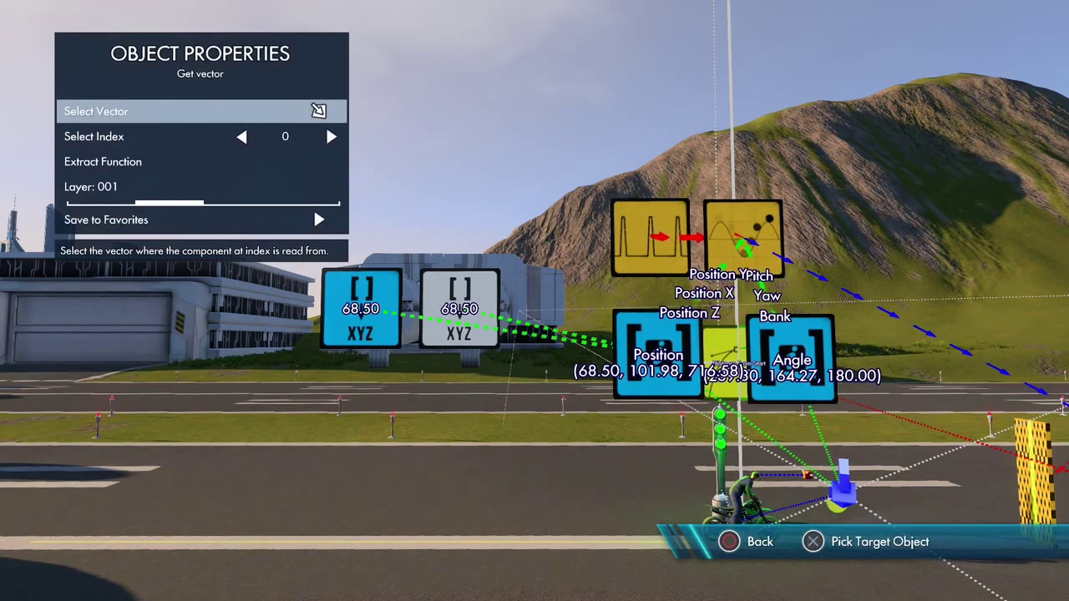
key("Down")
key("Right")
key("Escape")
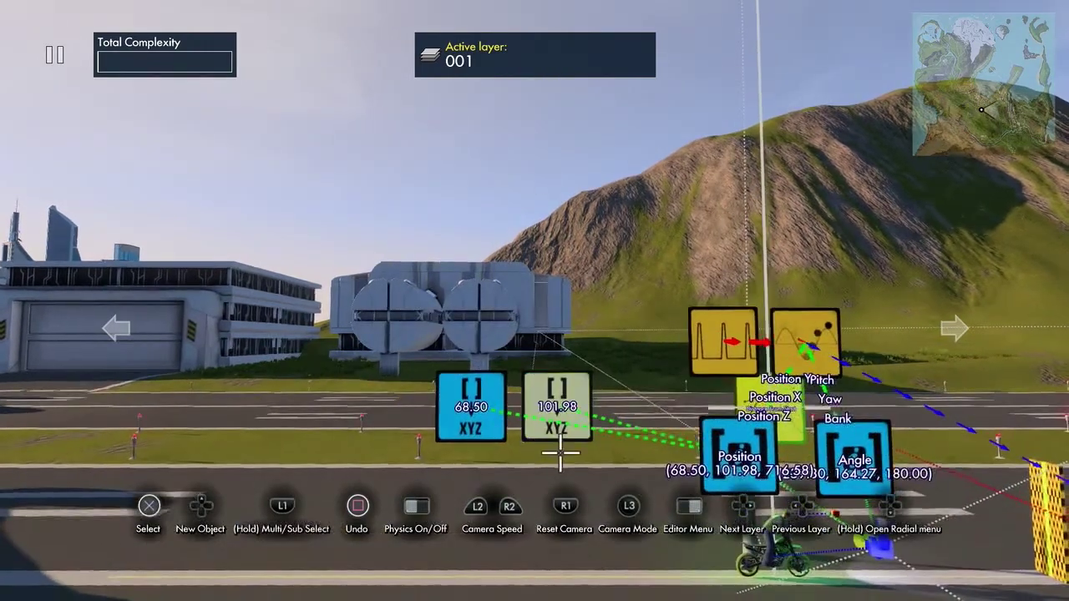
- Add a variable data source above the two Get vector data sources
left_click(558, 430)
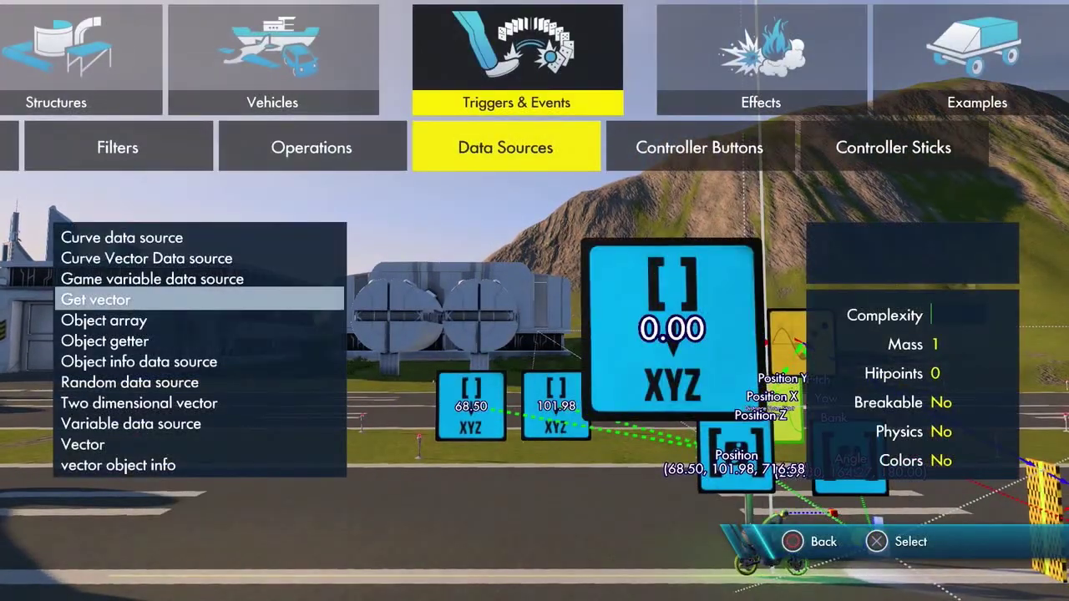
key("Down")
key("Down")
key("Down")
key("Down")
key("Down")
key("Down")
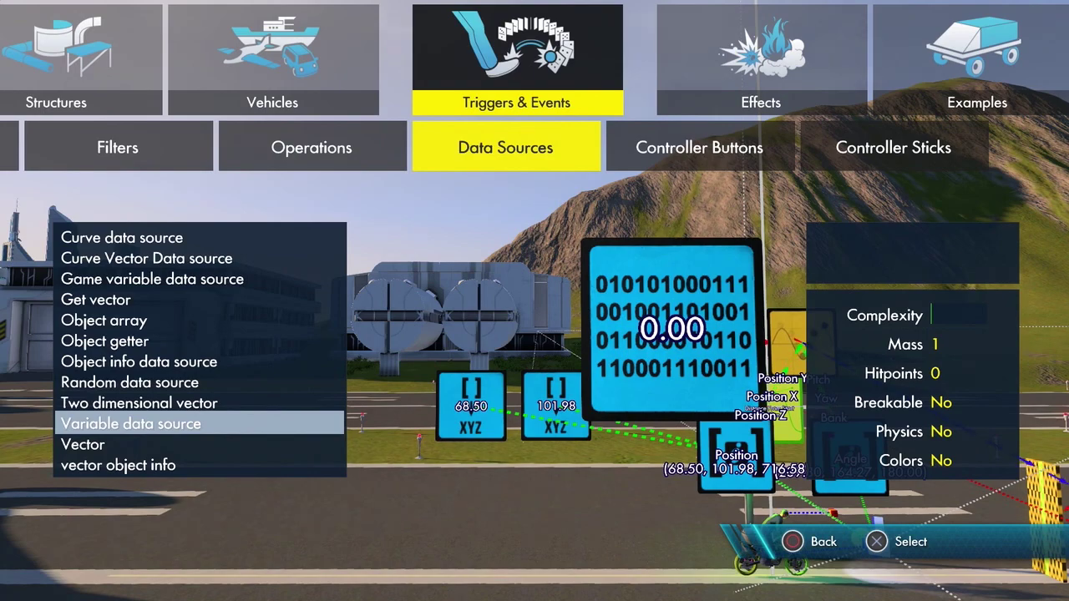
key("Return")
left_click(483, 333)
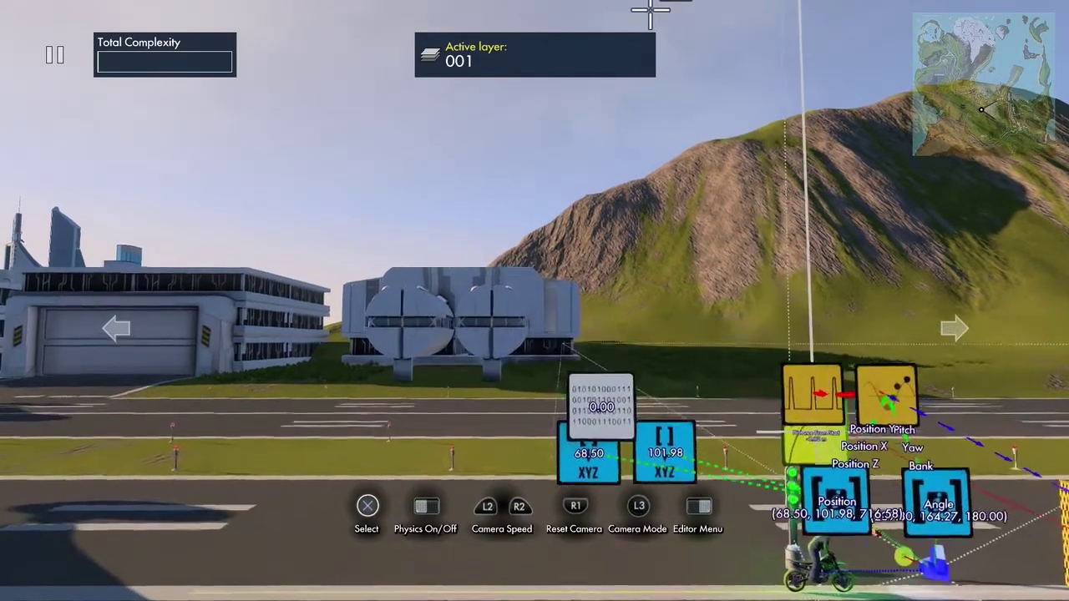
left_click(603, 430)
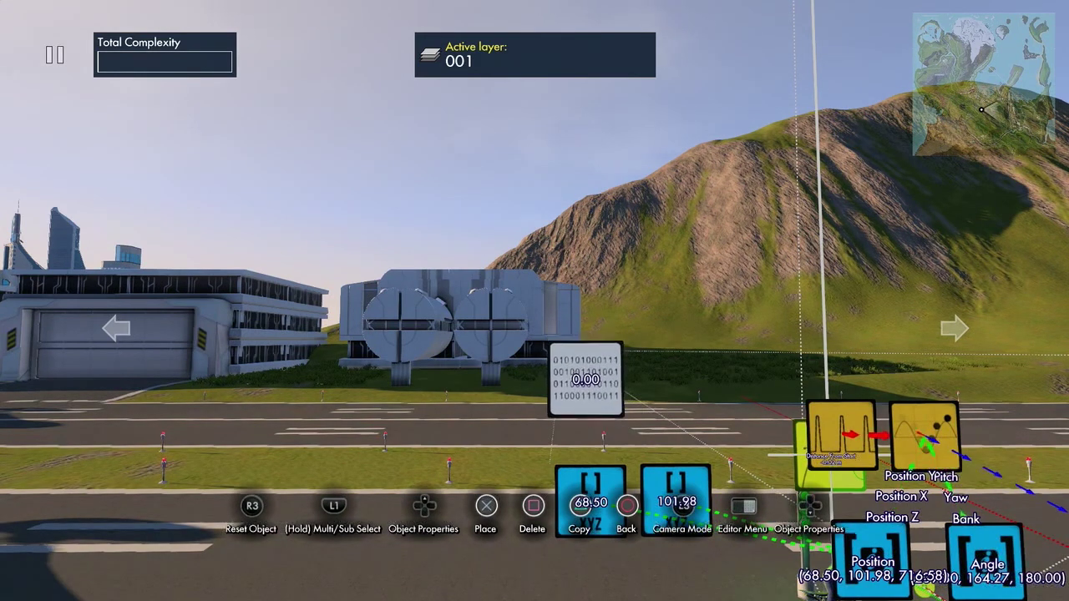
- Duplicate the variable data source beside the original and move both variables higher above the two Get vector data sources
key("c")
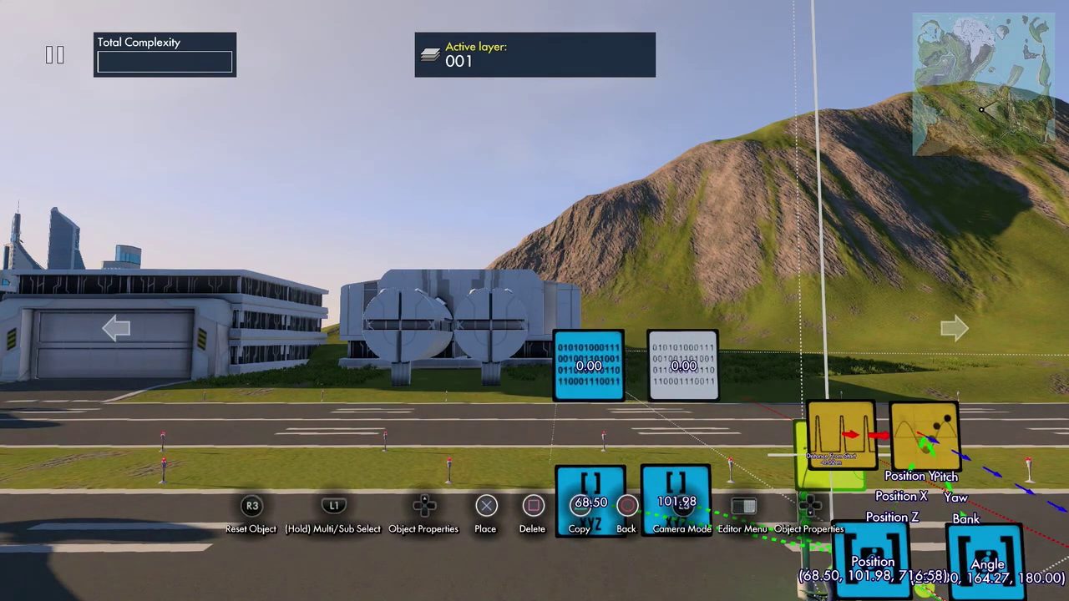
left_click(670, 366)
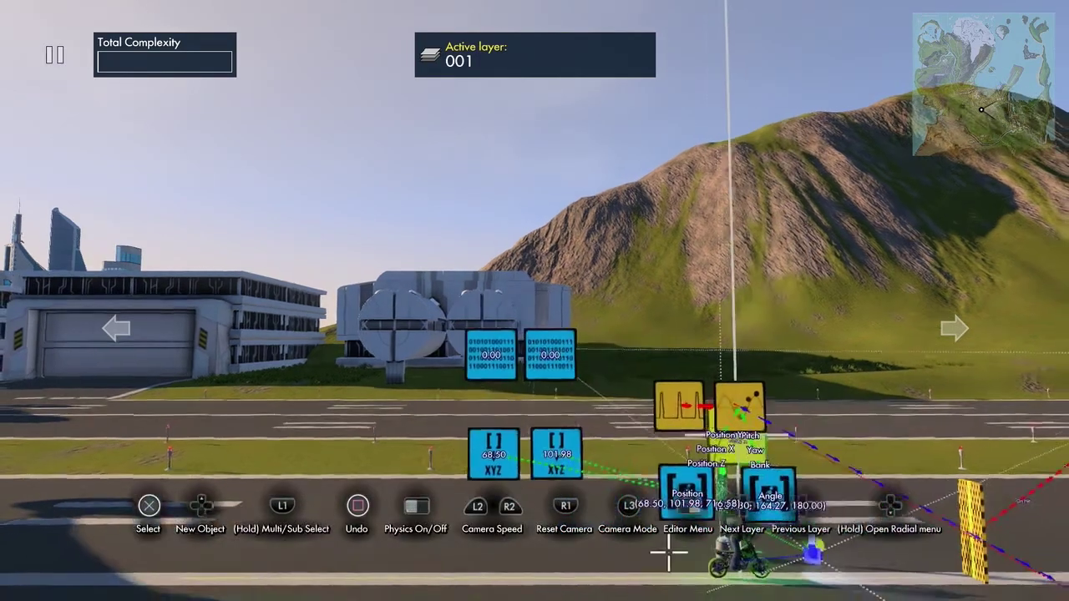
key("shift")
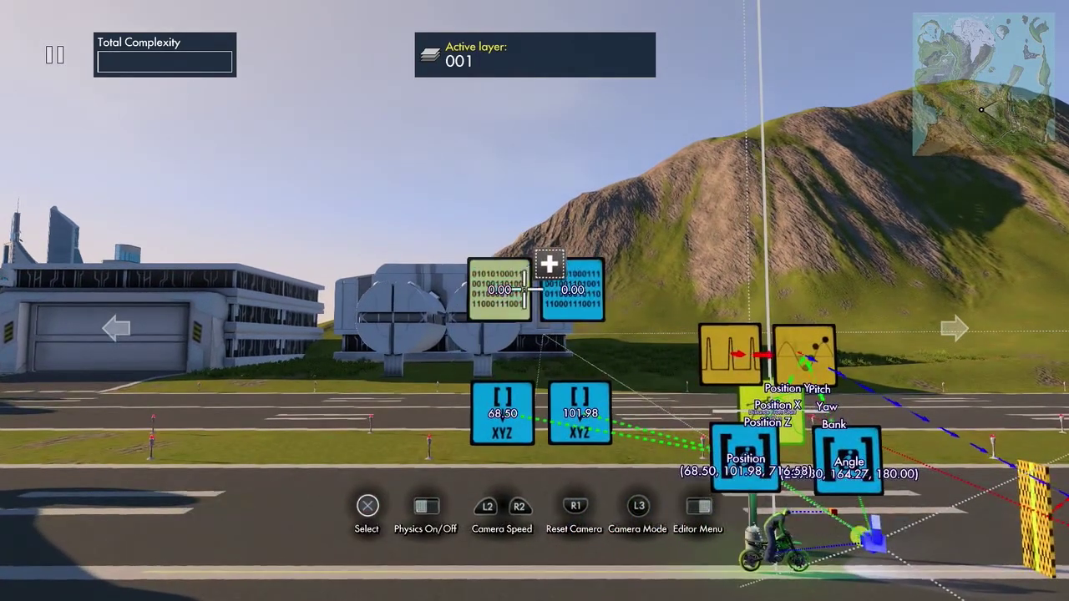
left_click(549, 268)
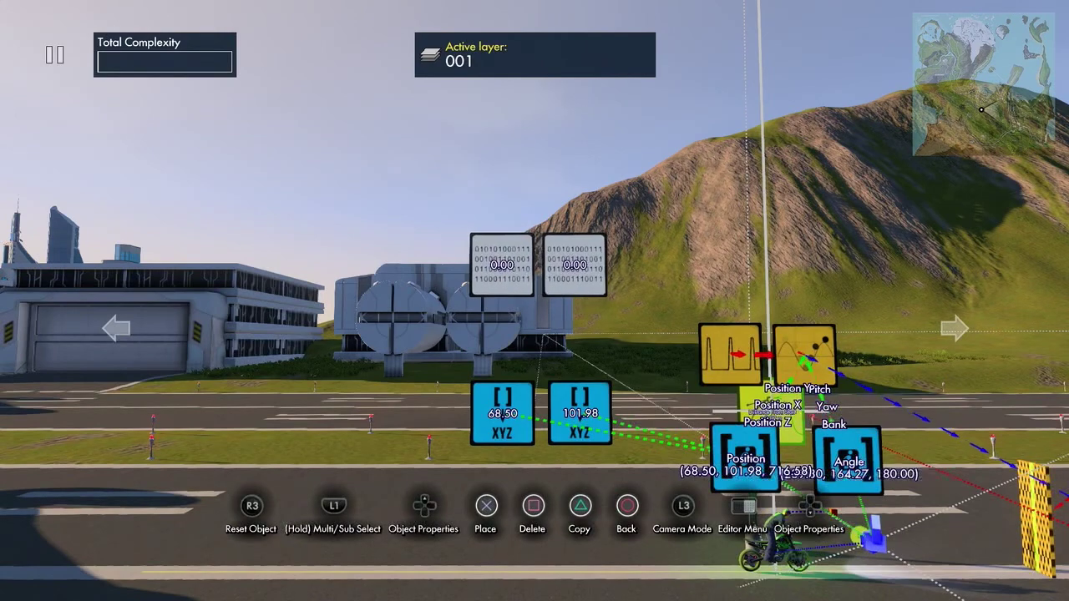
left_click(545, 337)
- Add a Two-input operator between the first variable and its Get vector data source, and duplicate it for the second pair
key("Up")
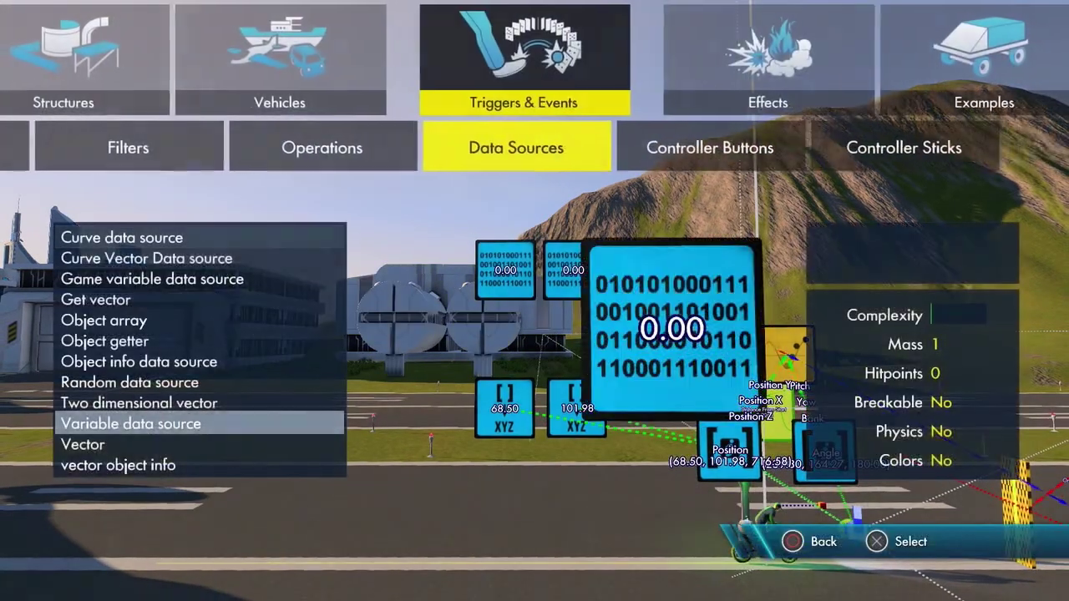
key("Left")
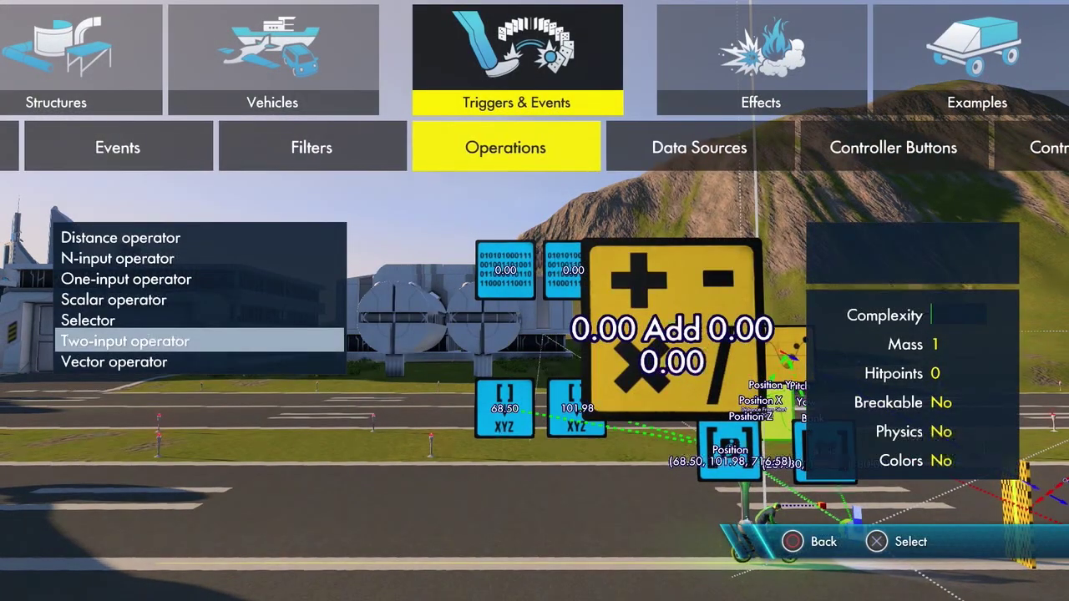
key("Return")
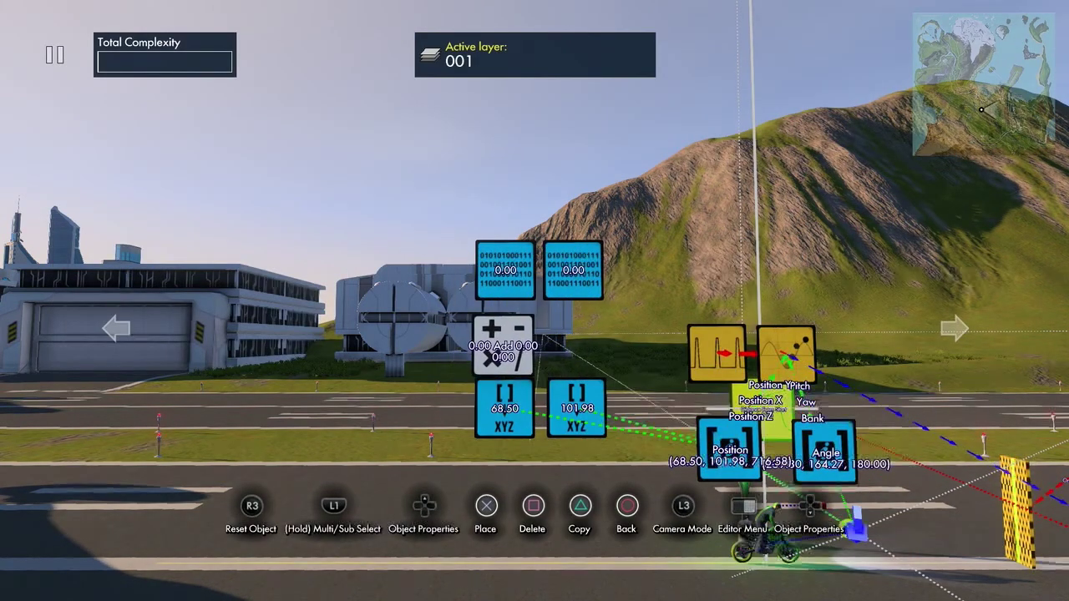
key("Up")
key("Escape")
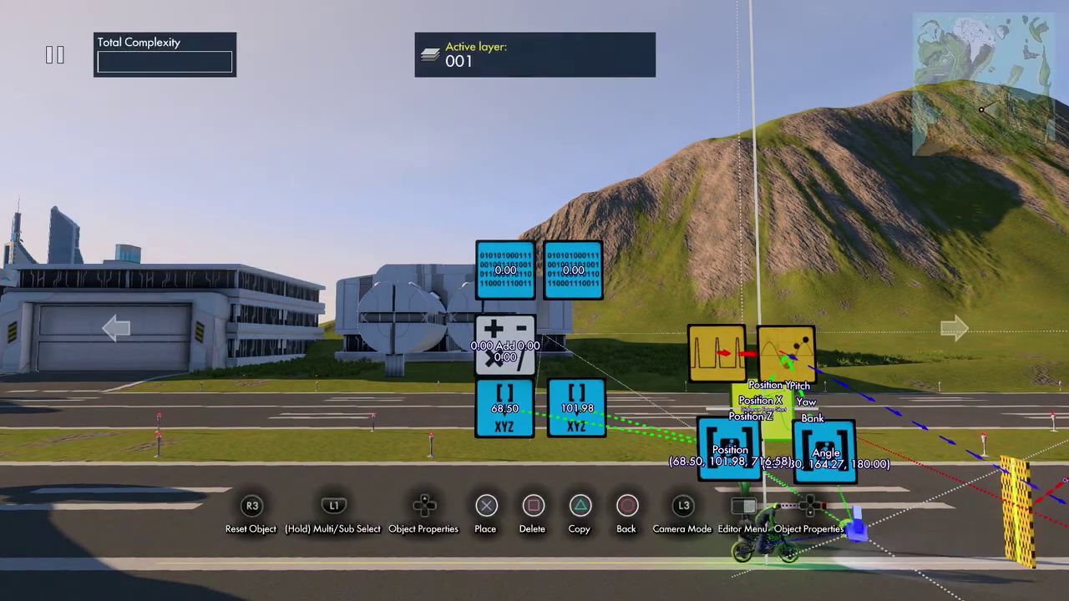
key("Return")
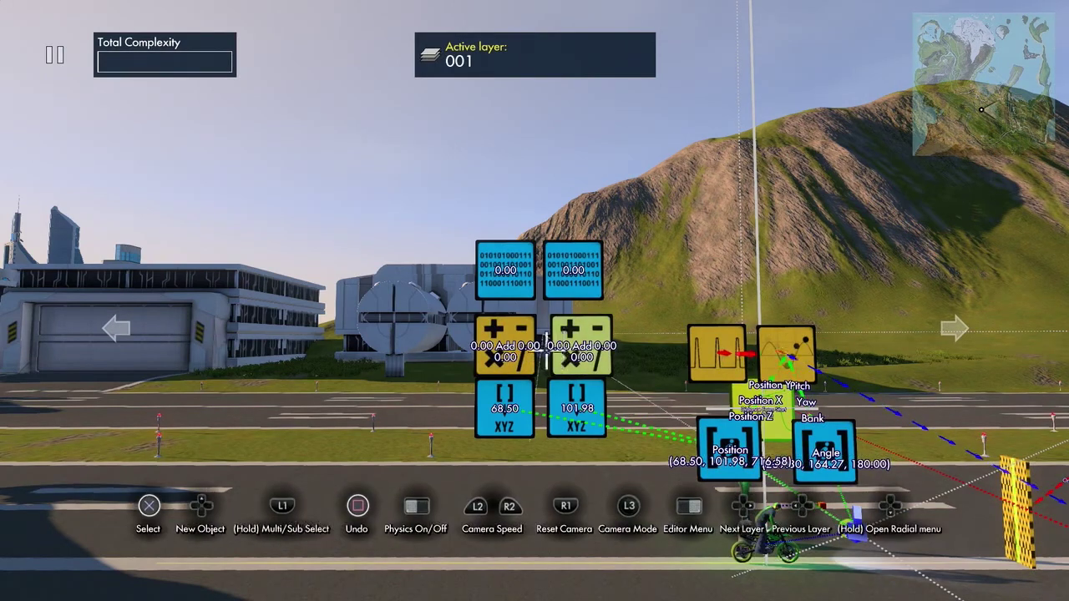
- Set the first Two-input operator's Operand 1 to the Get vector data source below it and Operand 2 to the variable above it
key("Return")
key("Up")
key("Down")
key("y")
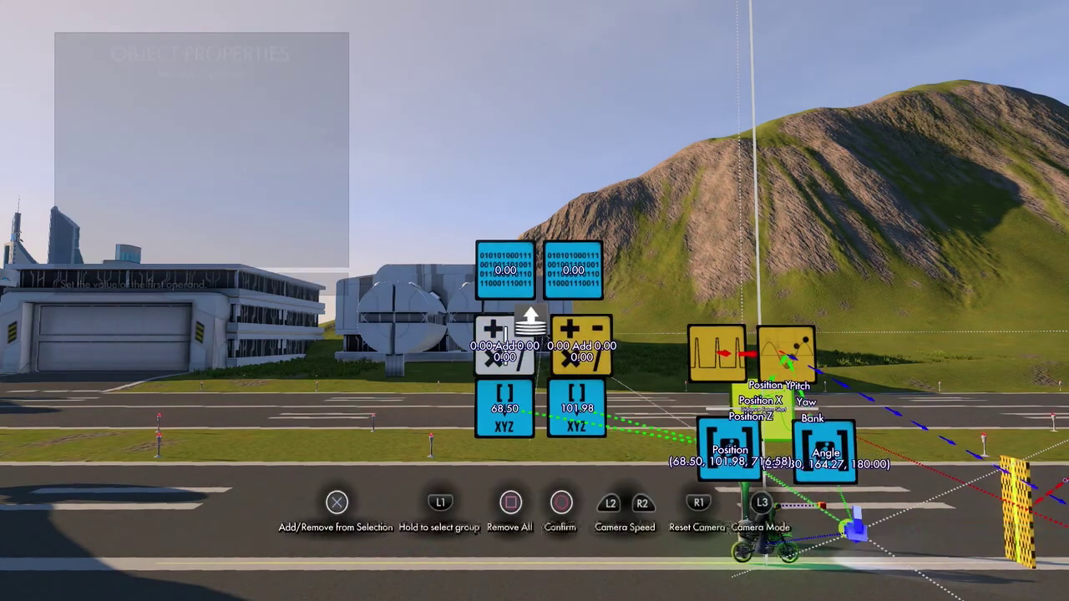
key("Return")
key("Up")
key("Down")
key("Down")
key("y")
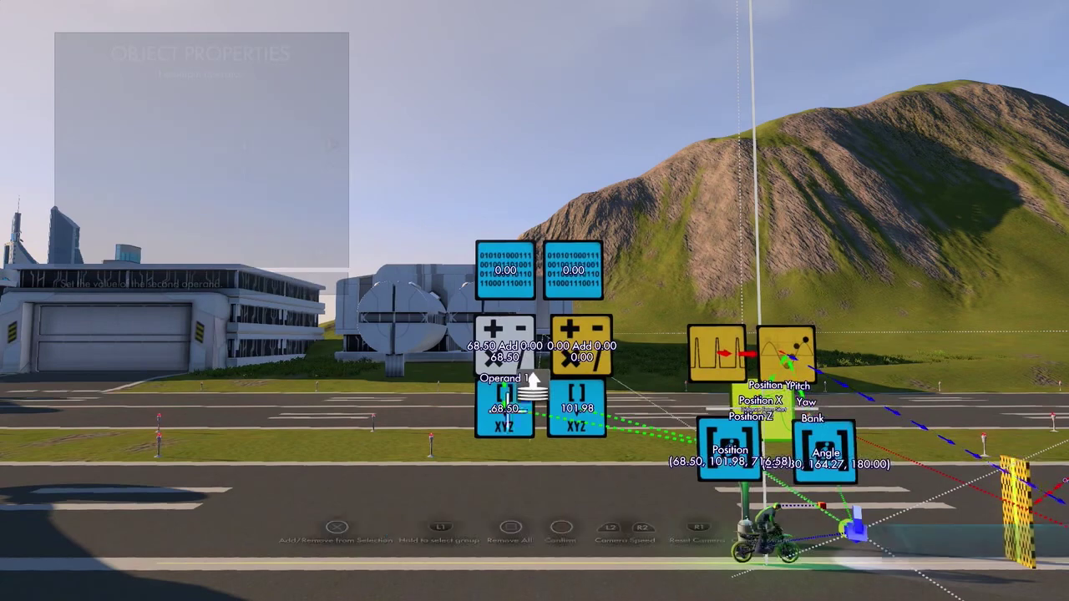
key("Return")
key("Escape")
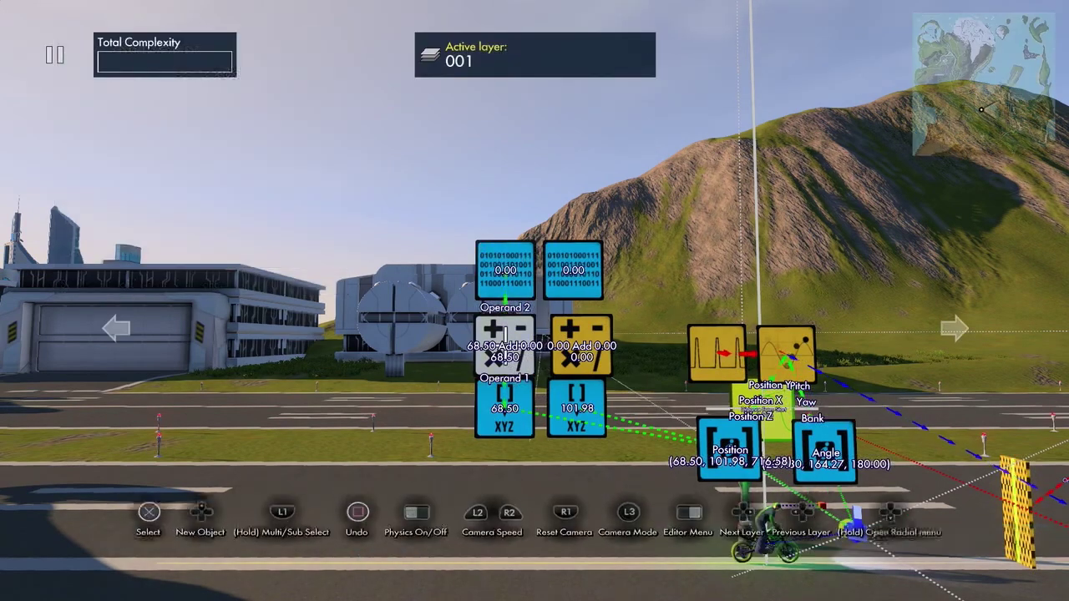
- Link the second Two-input operator's Operand 1 to the index 1 Get vector data source and its Operand 2 to the second variable
key("Return")
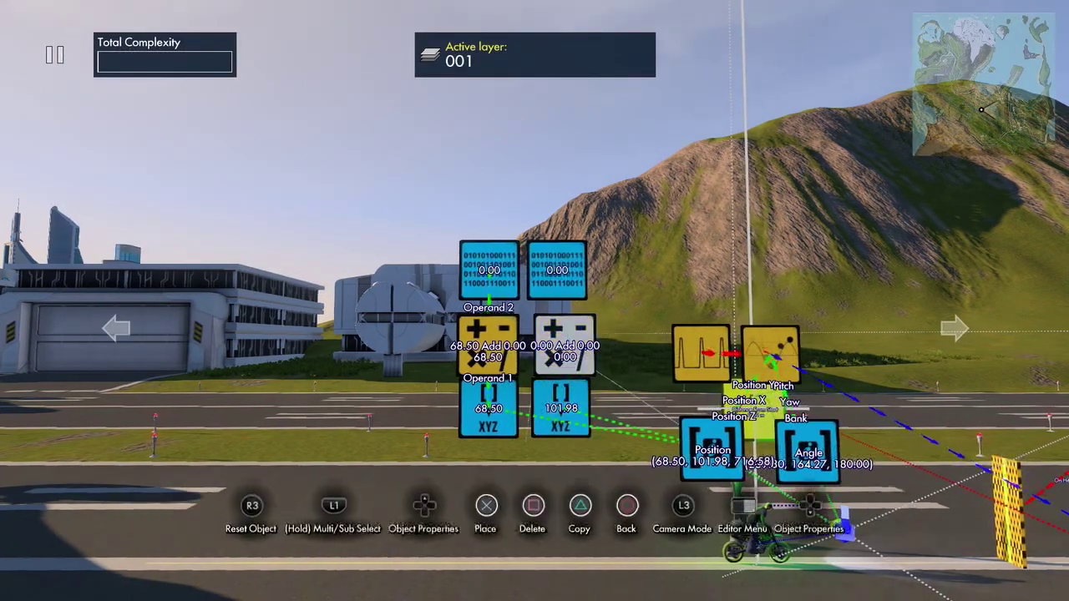
key("Up")
key("Down")
key("Down")
key("Up")
key("y")
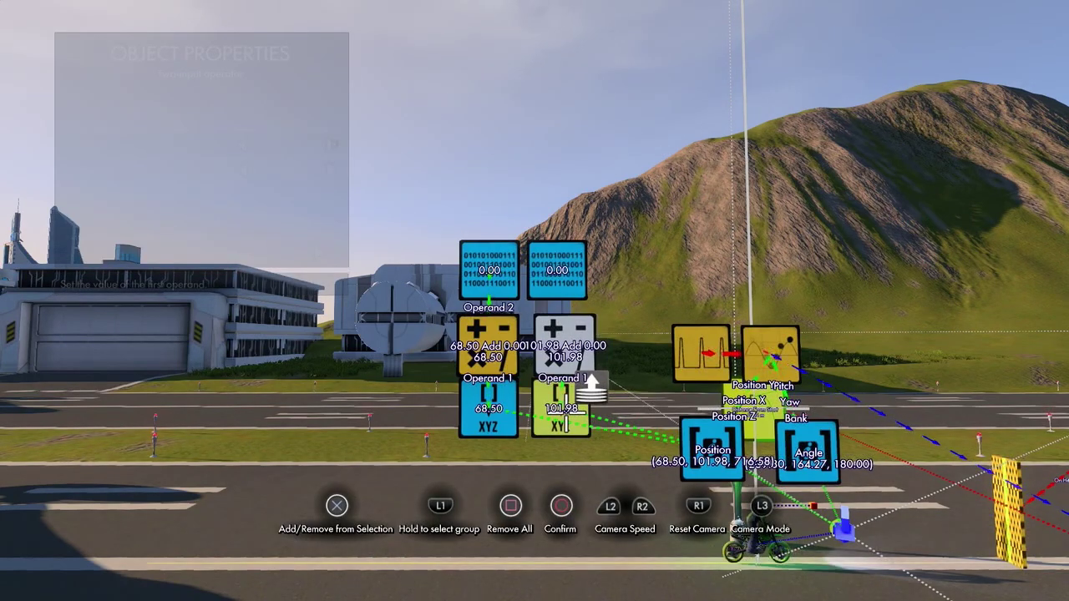
key("Return")
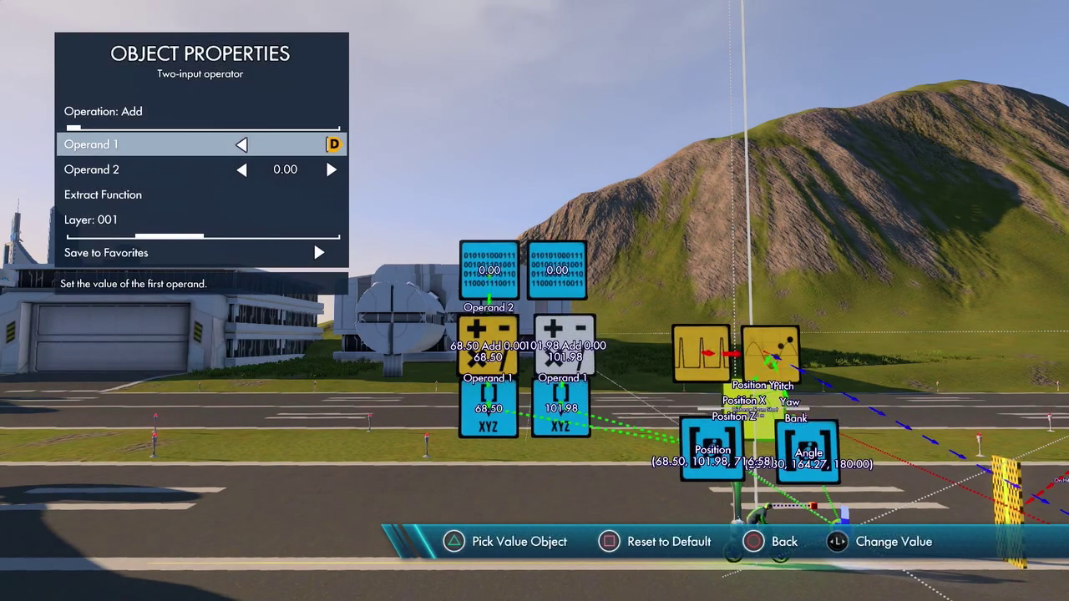
key("Down")
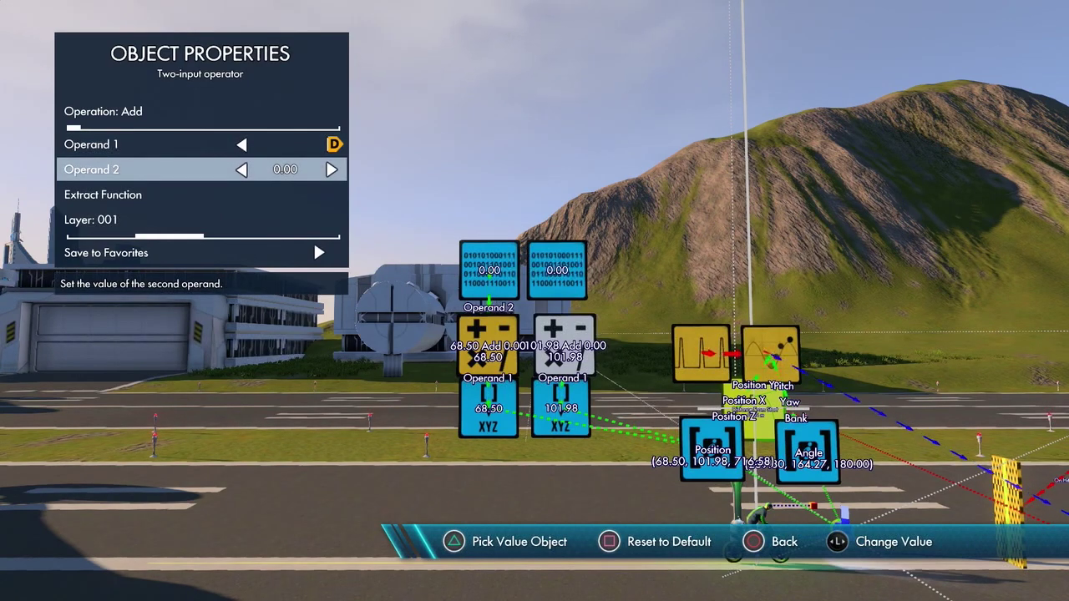
key("Return")
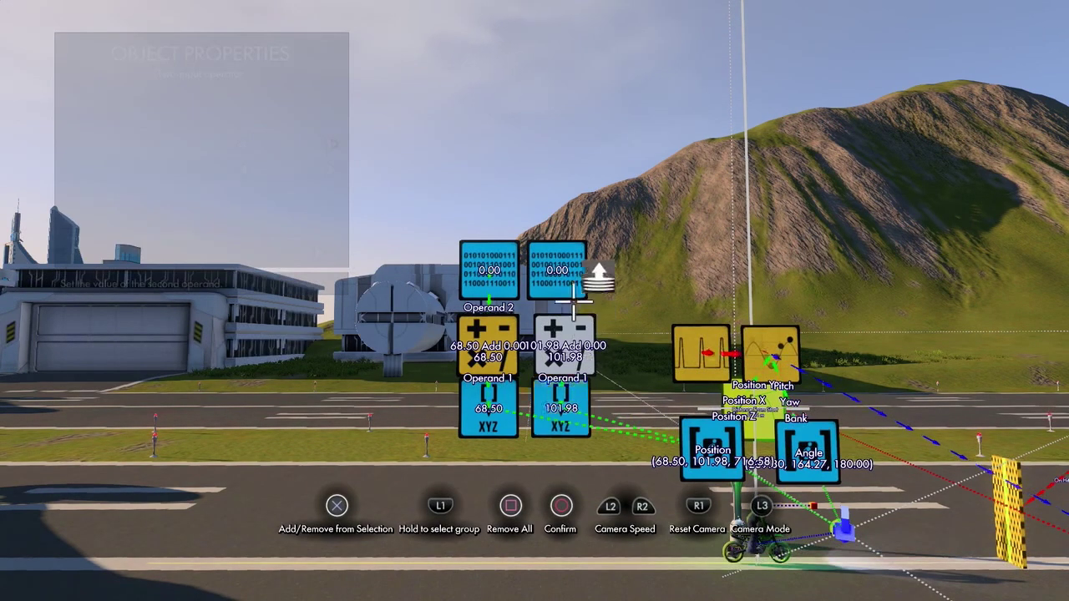
key("Escape")
key("Escape")
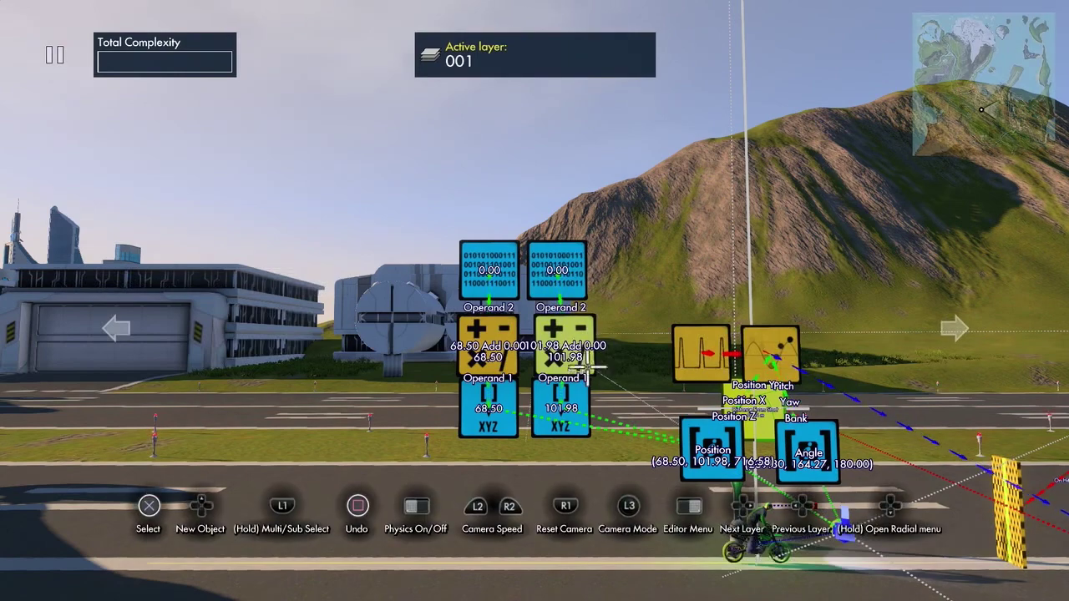
- Adjust the placement of the two Two-input operators between the variables and the Get vector data sources
key("Left")
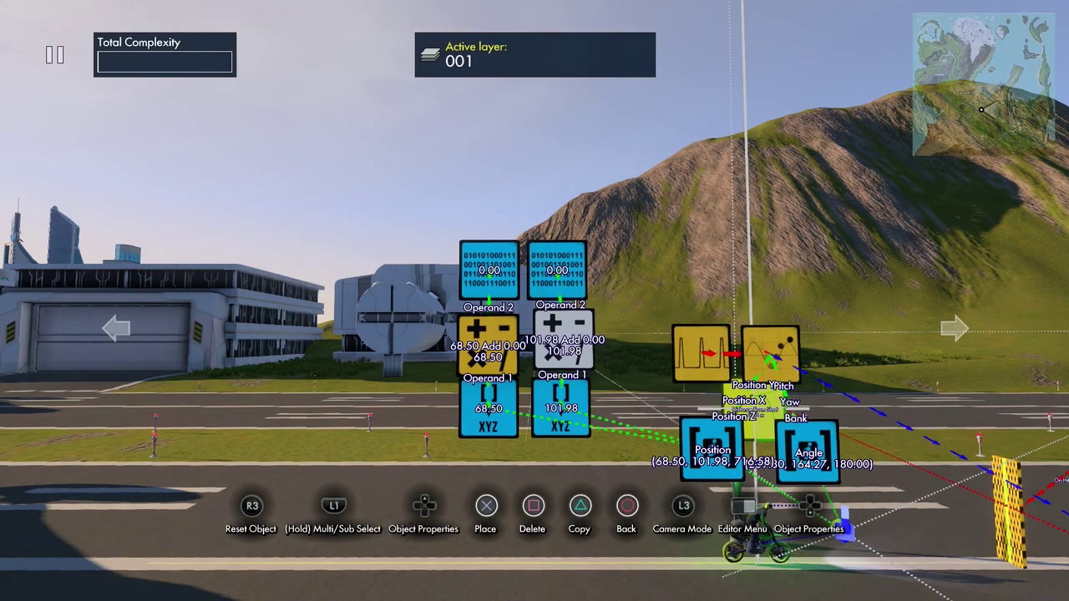
key("Return")
key("Left")
key("Return")
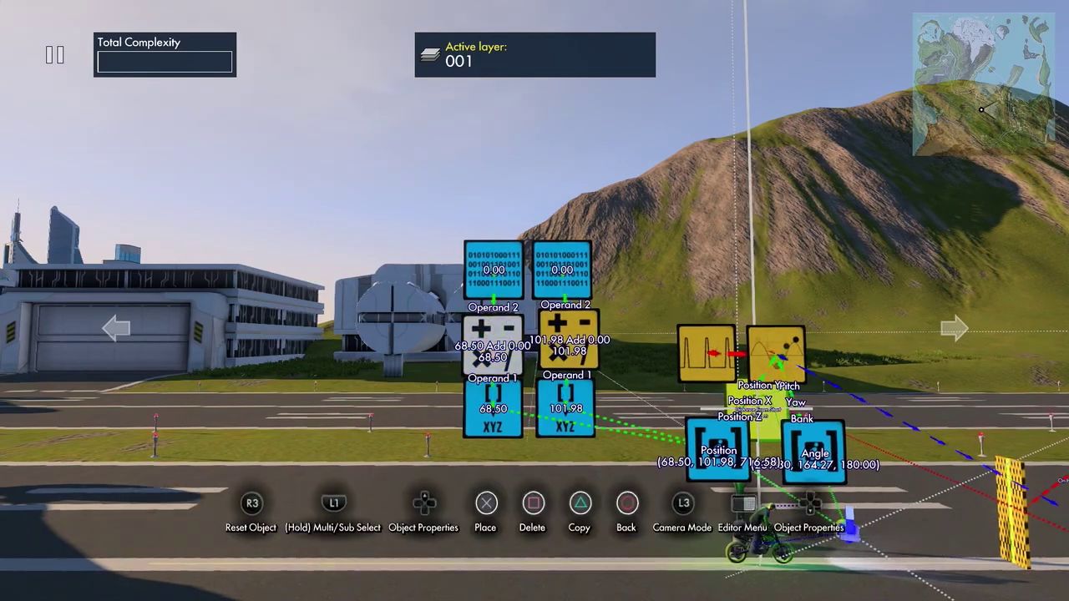
key("Return")
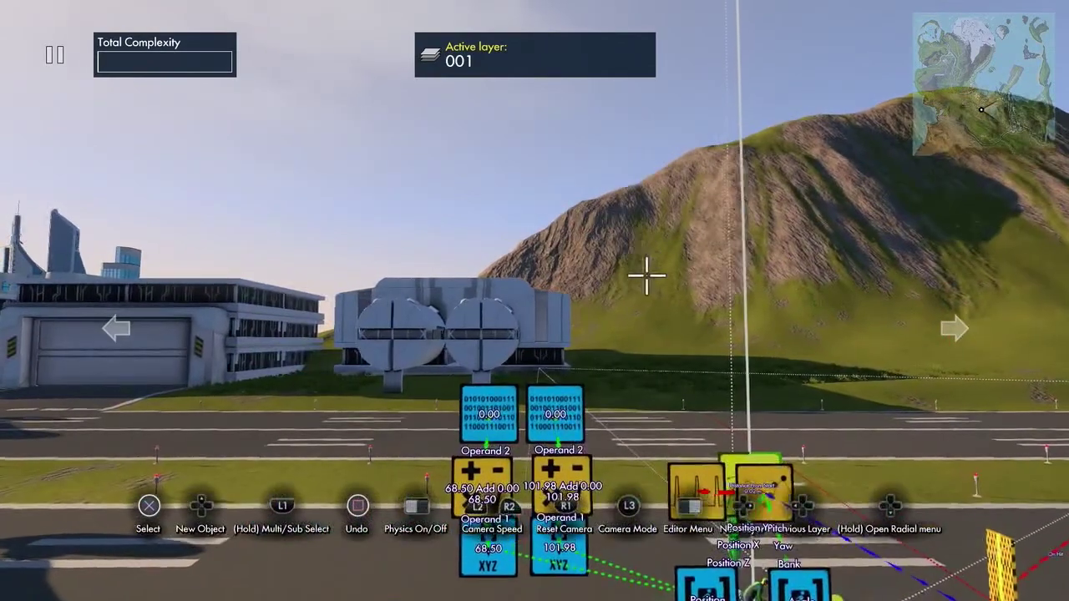
- Open the Events category of the Triggers & Events objects for a new object
key("Up")
key("Left")
key("Left")
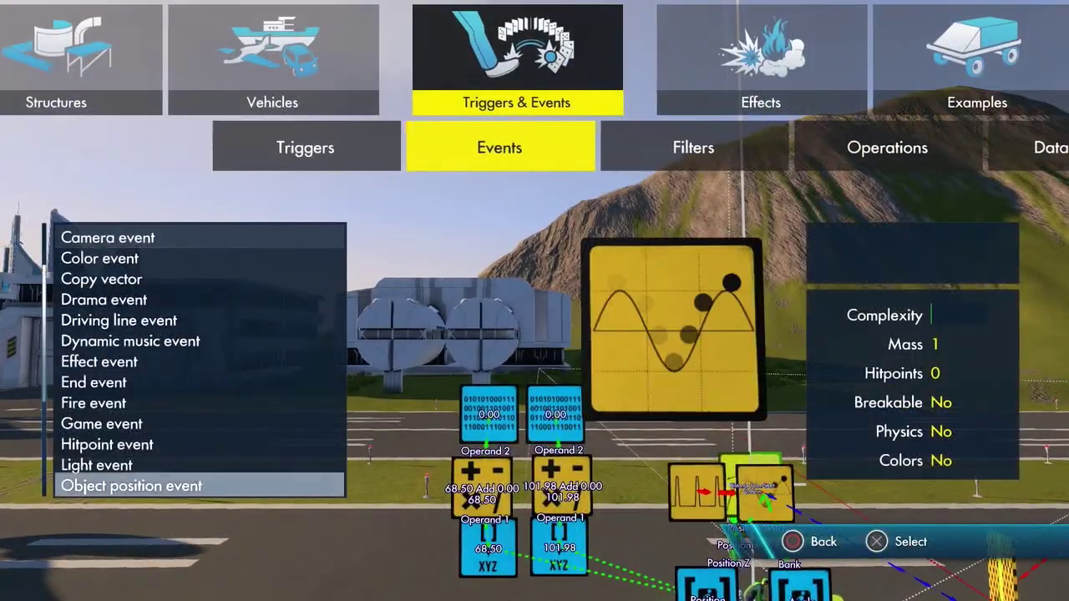